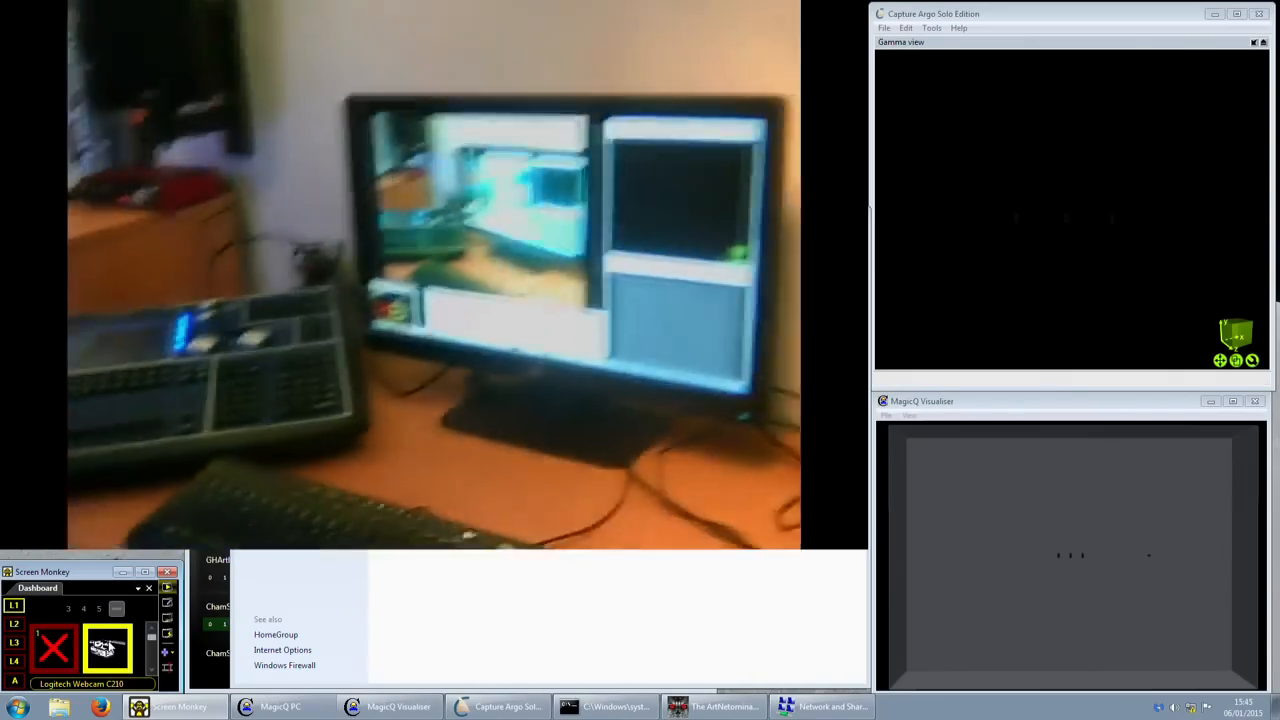
- Hide the webcam clip in Screen Monkey and move the Network and Sharing Center window up-left
left_click(110, 648)
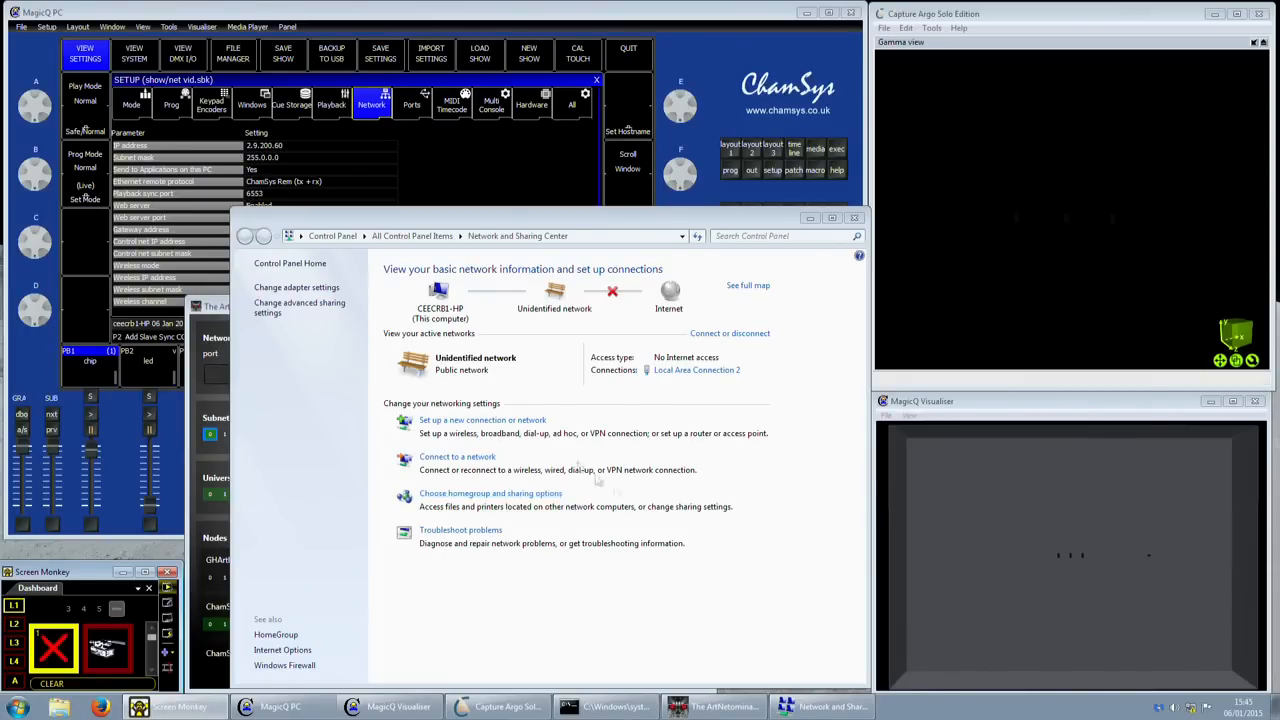
left_click_drag(630, 218, 606, 195)
- Open the Local Area Connection 2 status window from Network and Sharing Center
left_click(659, 348)
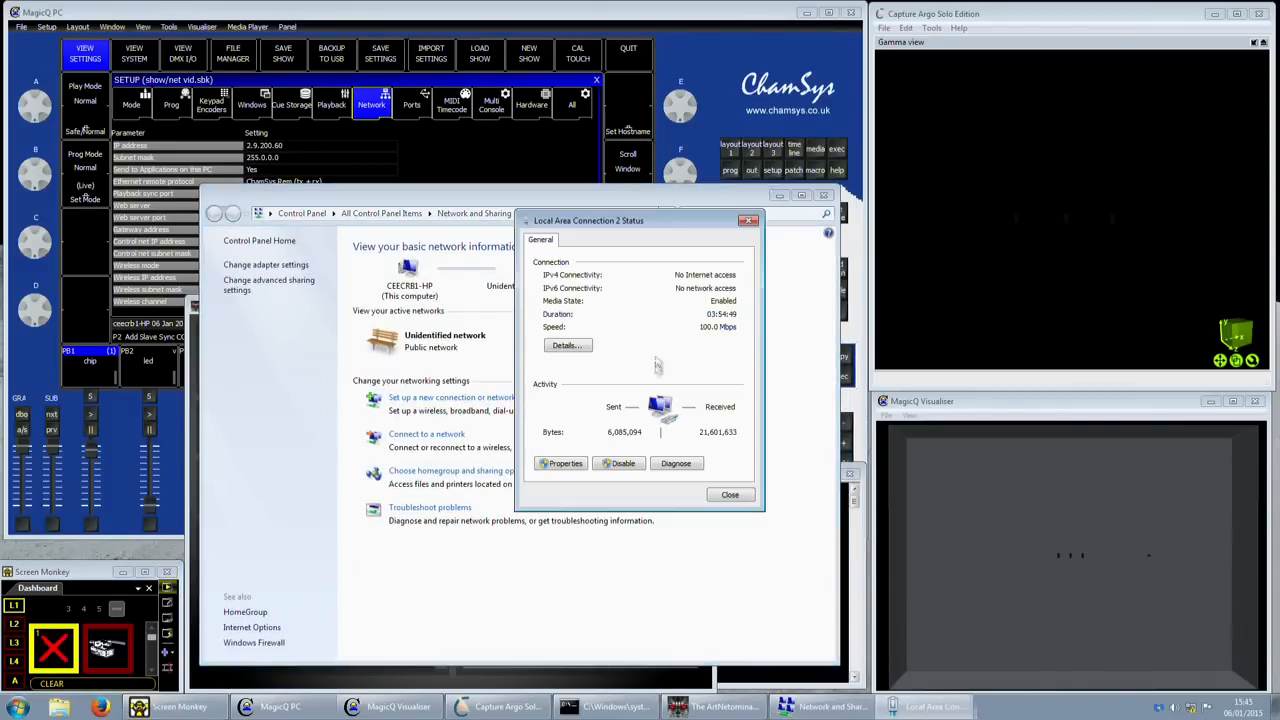
- Open the Internet Protocol Version 4 (TCP/IPv4) properties of Local Area Connection 2 and move the dialog up-left
left_click(566, 466)
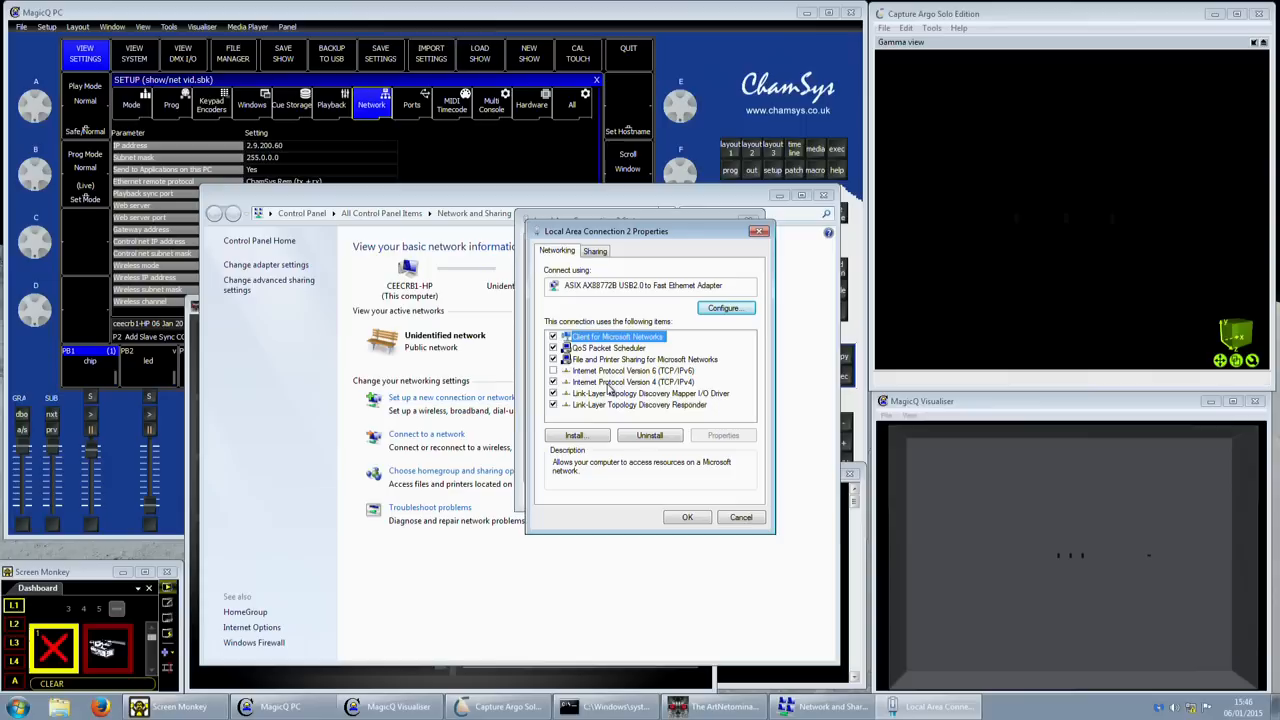
left_click(608, 384)
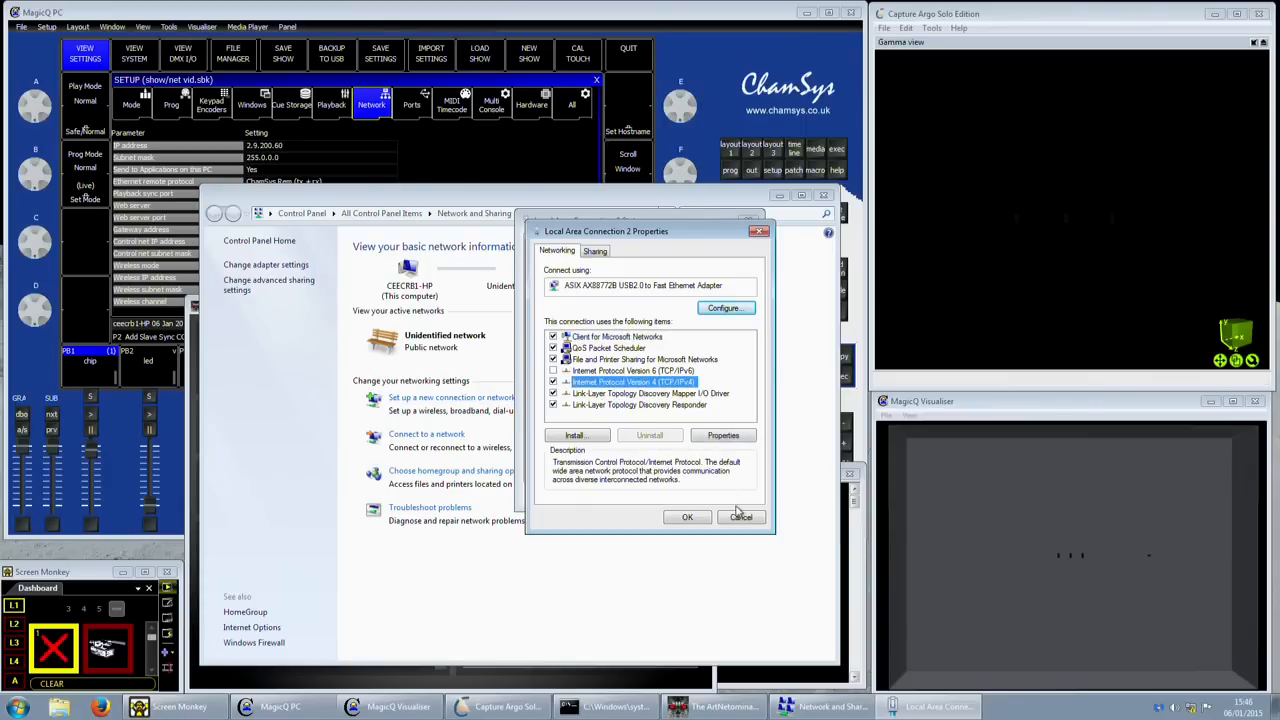
left_click(748, 435)
left_click_drag(714, 273, 463, 130)
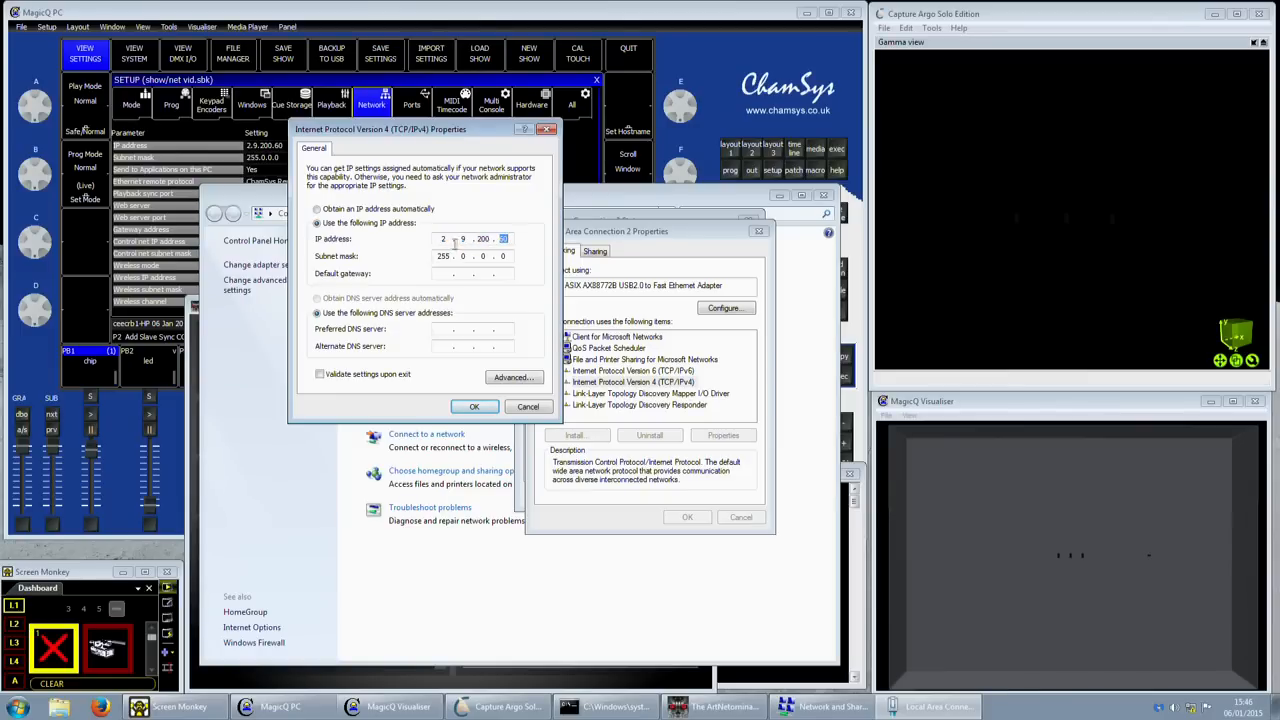
- Select each octet of the existing IP address in turn, ending on the last octet 60
left_click_drag(439, 240, 448, 240)
double_click(463, 239)
double_click(482, 239)
left_click(502, 239)
double_click(502, 239)
- Set a manual IP of 2.9.200.60 with subnet mask 255.0.0.0, then restore the webcam feed
left_click(523, 211)
left_click(378, 223)
type("2.")
type("9.")
type("200")
type("8")
left_click(449, 255)
left_click(110, 658)
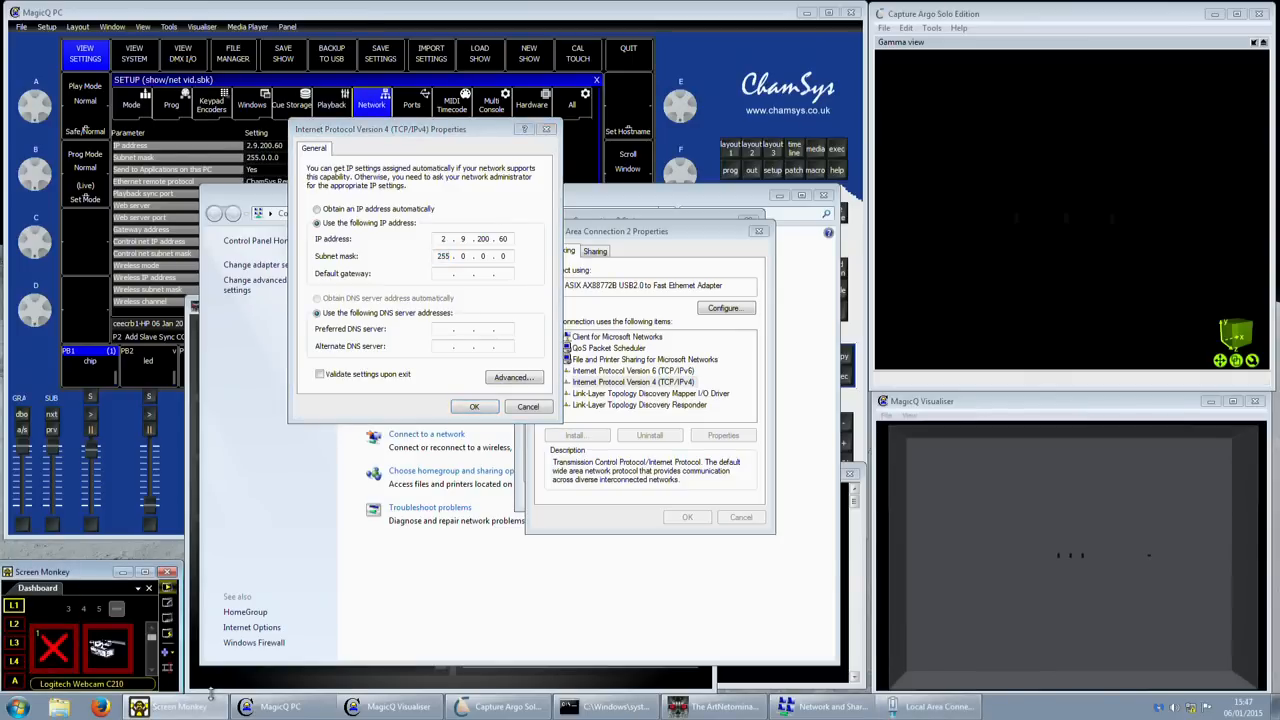
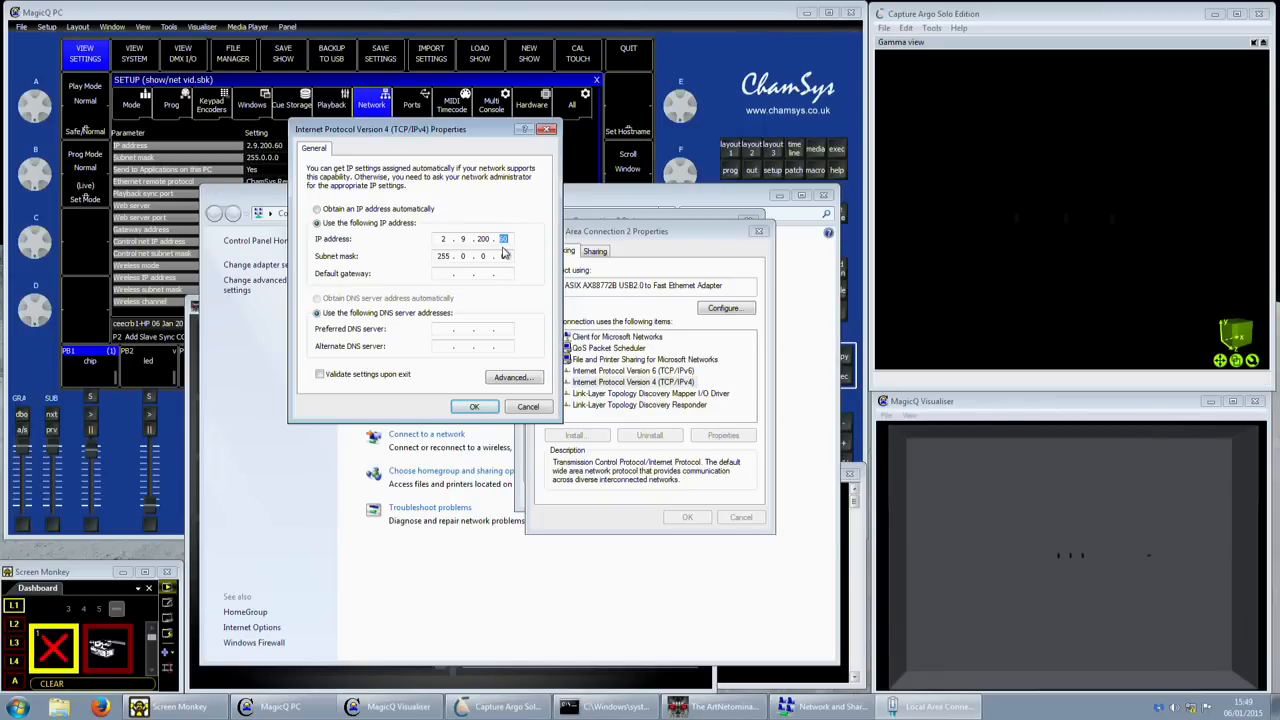
- Enter 60 as the last octet of the IP address, replacing a trial 85
left_click_drag(499, 240, 509, 240)
type("85")
key("BackSpace")
key("BackSpace")
type("60")
- Highlight the octets 2, 9, 200 and 60 of the address in turn
double_click(443, 239)
left_click(459, 239)
double_click(504, 239)
left_click(490, 240)
left_click_drag(490, 240, 458, 240)
left_click(450, 242)
double_click(448, 240)
double_click(463, 238)
left_click_drag(491, 241, 452, 241)
left_click(446, 240)
double_click(462, 238)
double_click(446, 238)
double_click(503, 238)
left_click(463, 240)
double_click(451, 238)
double_click(505, 239)
left_click(452, 241)
double_click(451, 240)
double_click(502, 239)
left_click(443, 240)
double_click(441, 240)
left_click_drag(455, 136, 388, 198)
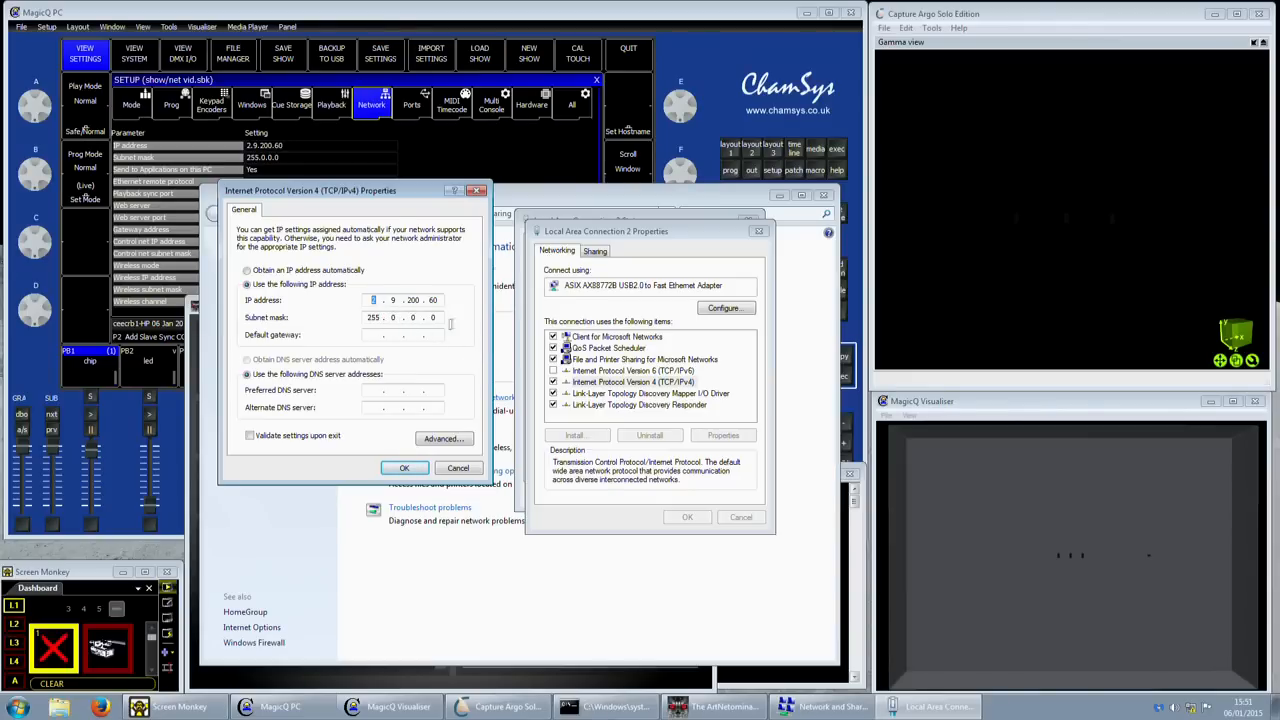
left_click_drag(394, 198, 405, 237)
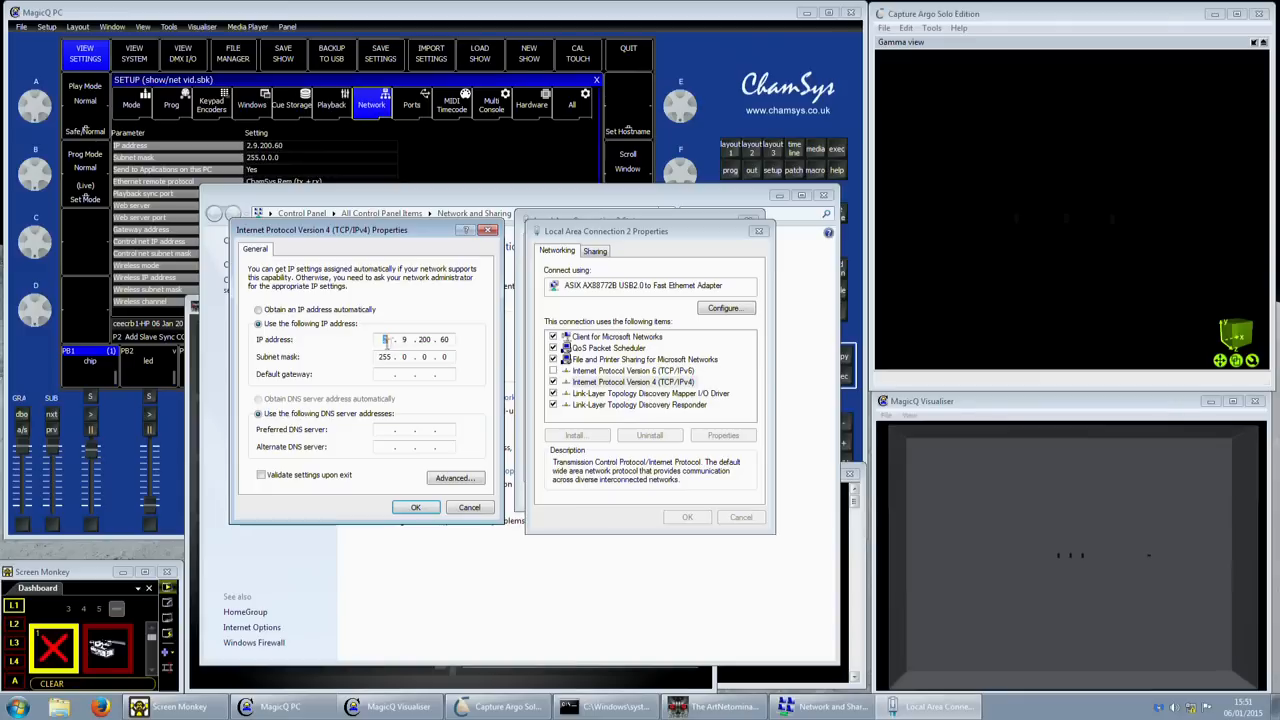
left_click(438, 341)
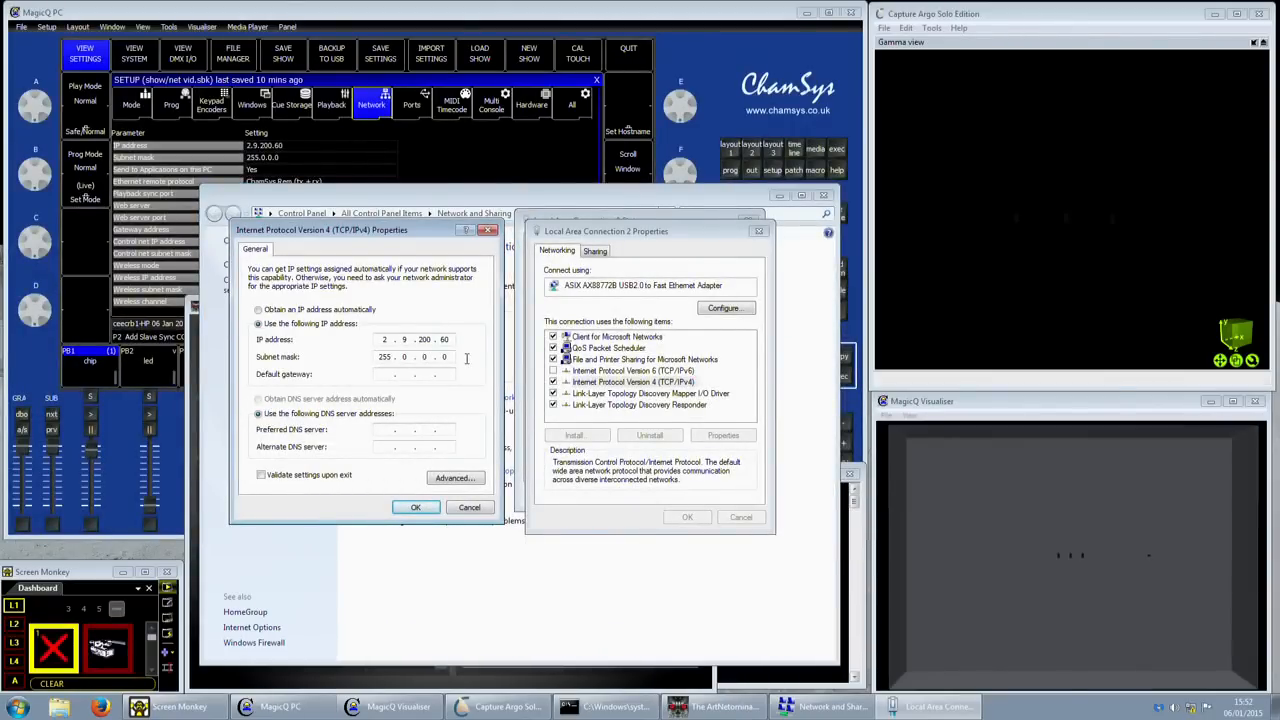
- Cancel the IPv4 properties and close the adapter dialogs and Network and Sharing Center
left_click(469, 508)
left_click(740, 517)
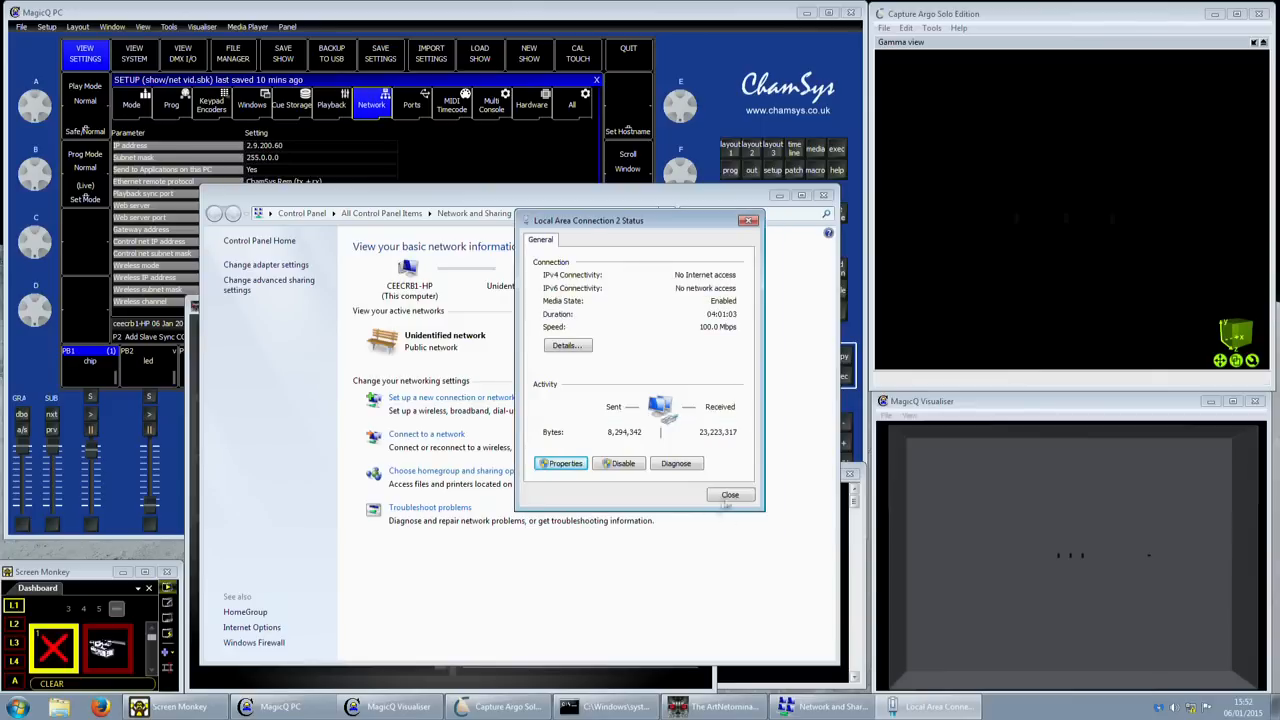
left_click(733, 524)
left_click(823, 195)
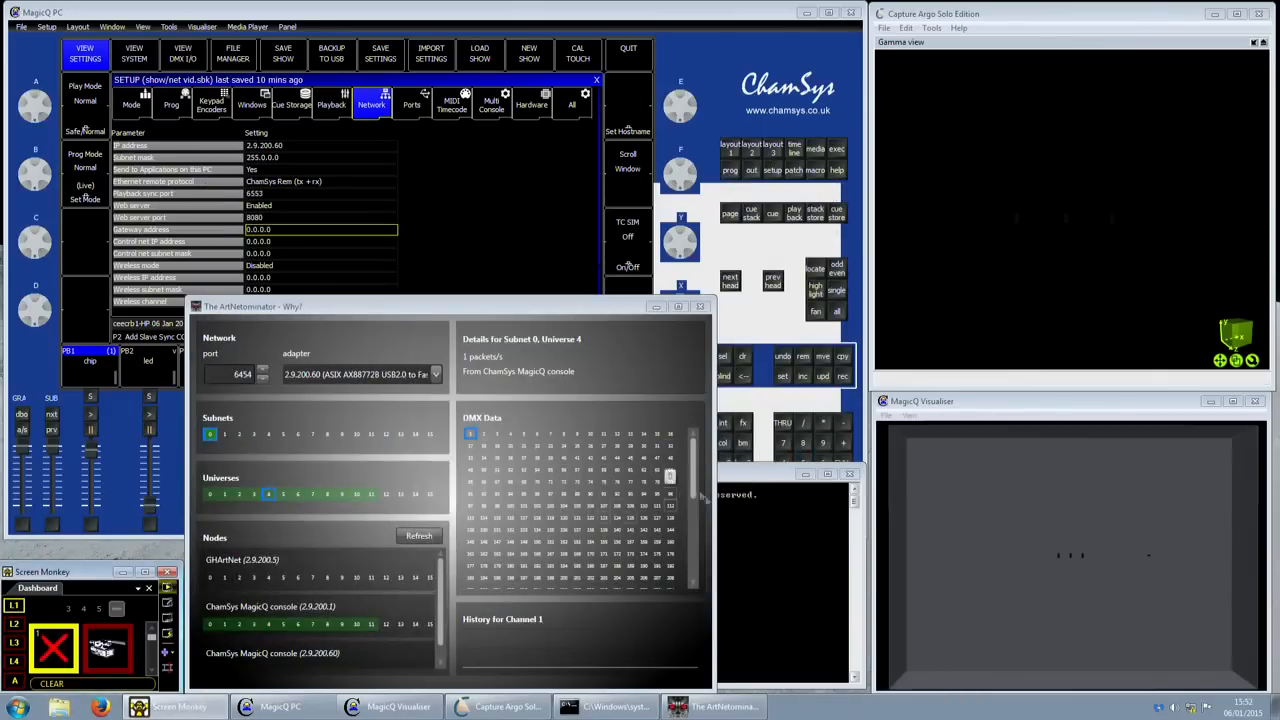
- Bring the command prompt forward and place it over ArtNetominator
left_click(755, 517)
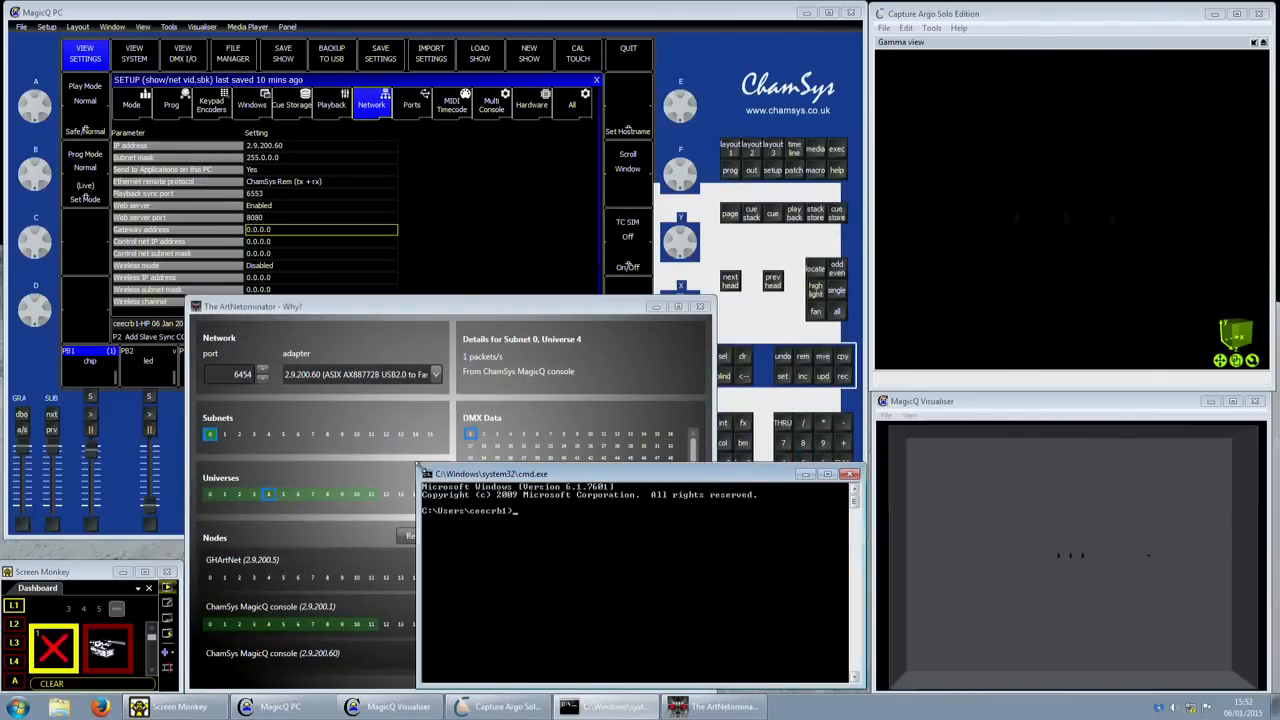
mouse_move(460, 474)
left_mouse_down()
mouse_move(255, 432)
mouse_move(280, 394)
mouse_move(262, 386)
left_mouse_up()
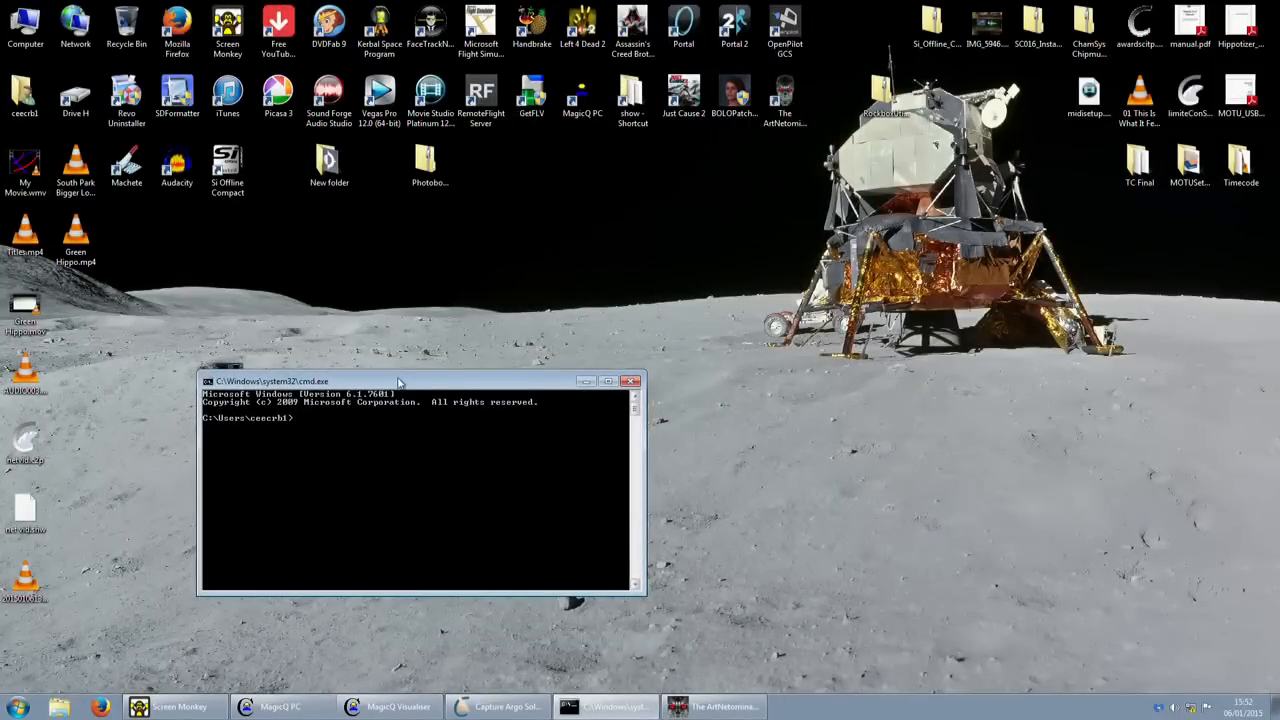
left_click_drag(400, 383, 454, 387)
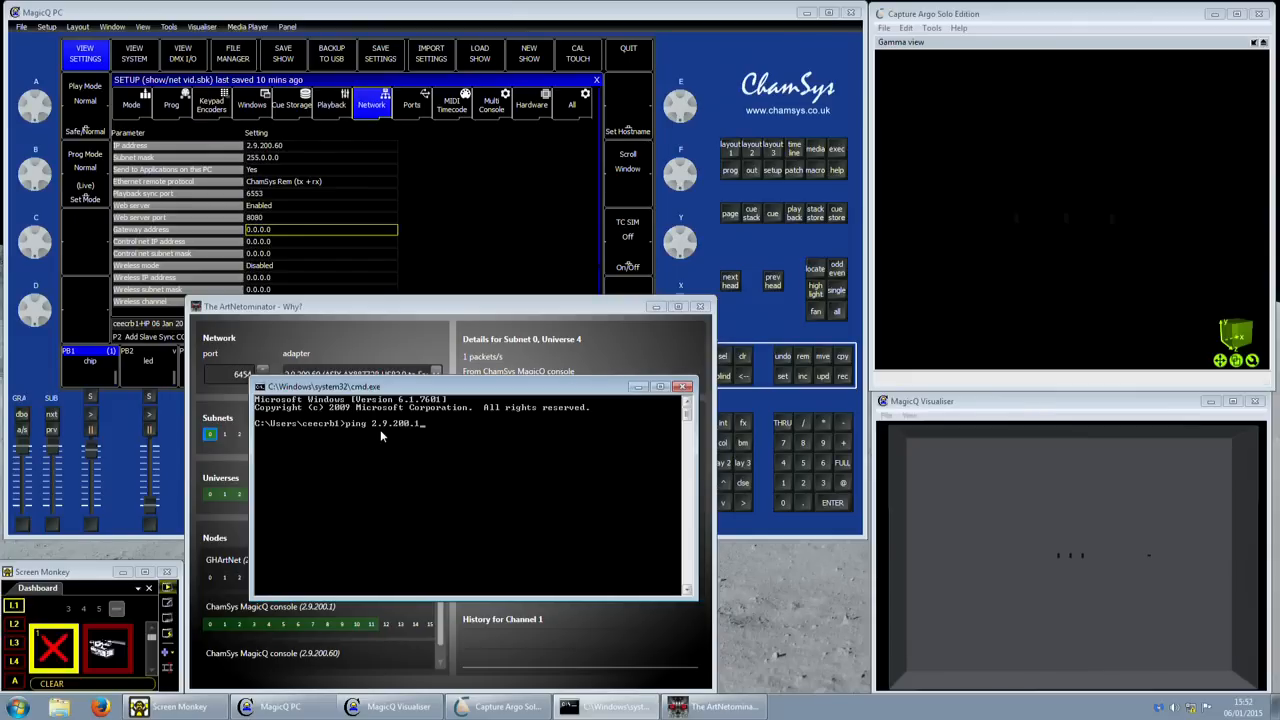
key("Return")
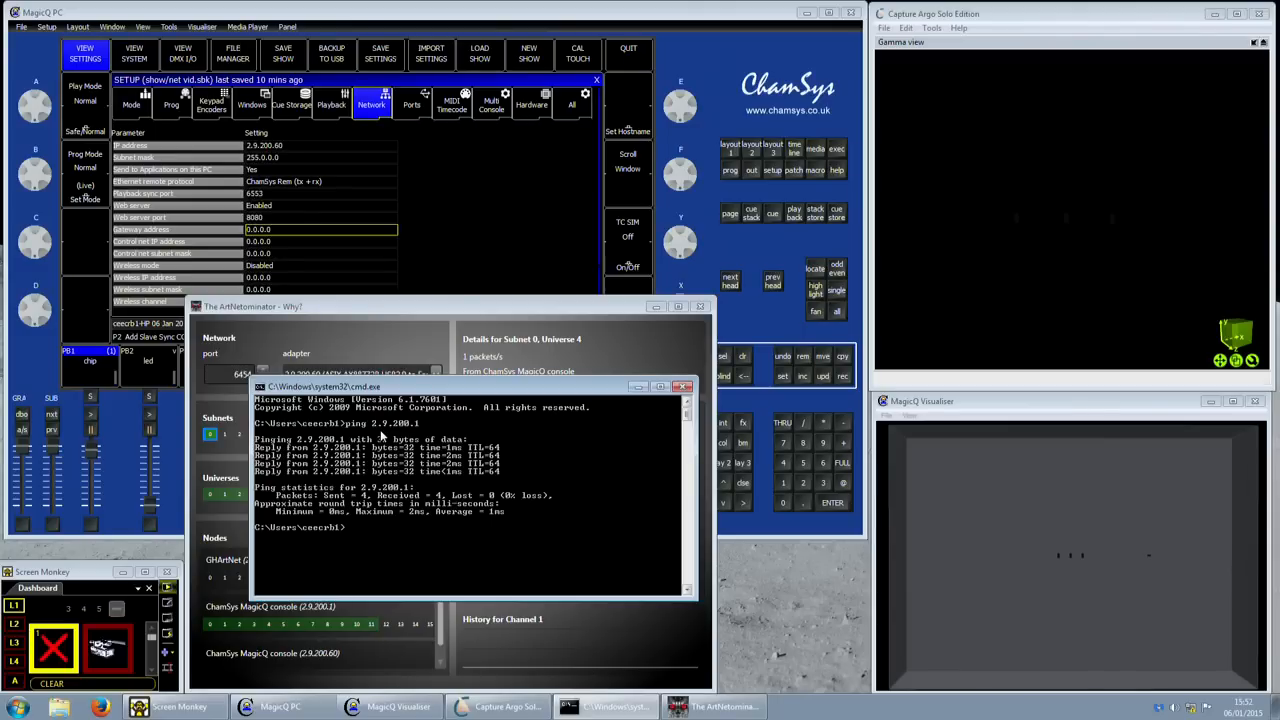
type("ping www.google.com")
key("Return")
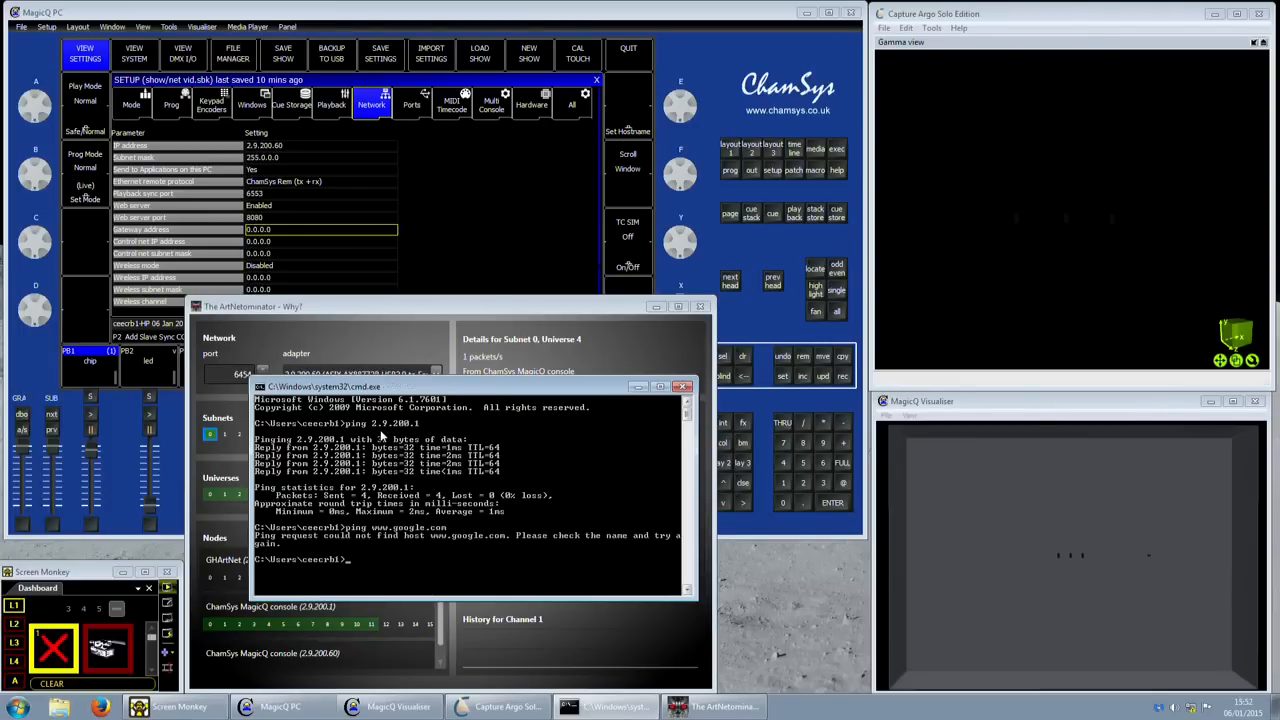
key("Up")
key("BackSpace")
key("BackSpace")
key("BackSpace")
key("BackSpace")
key("BackSpace")
key("BackSpace")
key("BackSpace")
key("BackSpace")
key("BackSpace")
key("BackSpace")
key("BackSpace")
key("BackSpace")
key("BackSpace")
key("BackSpace")
key("Up")
type("2")
key("Return")
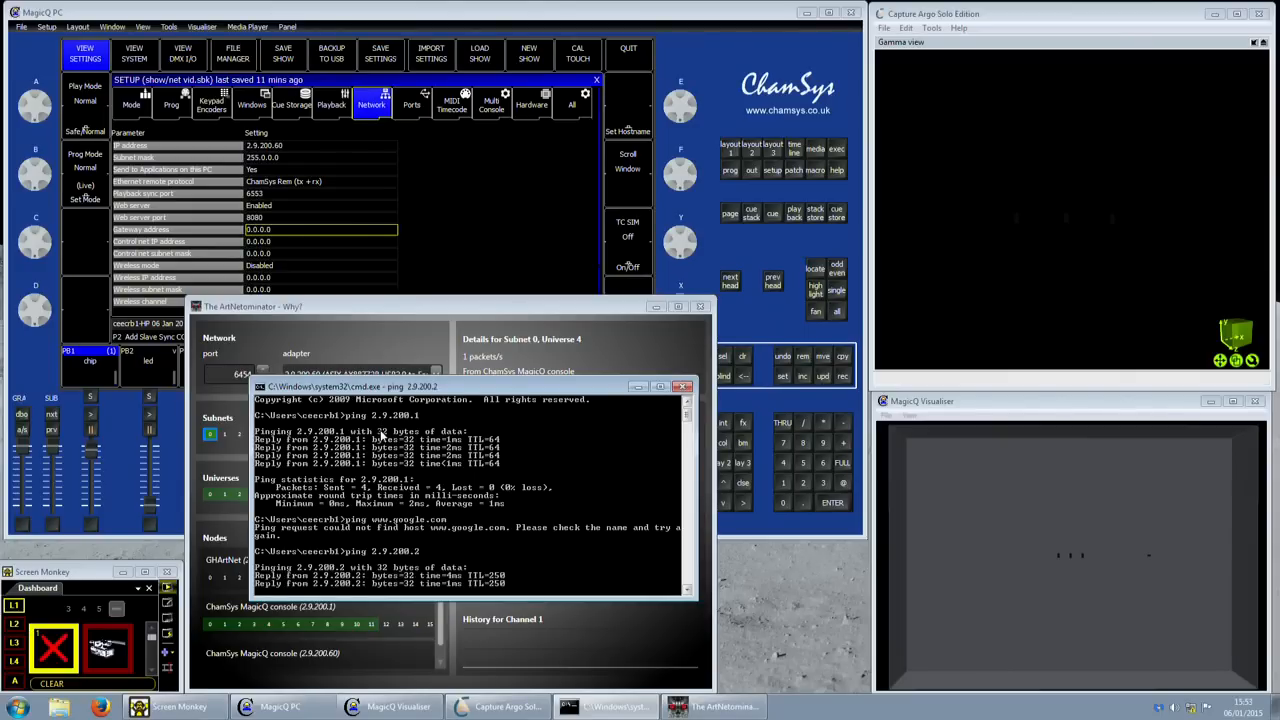
- Ping 2.9.200.5, then ping 2.9.200.1 again
key("Up")
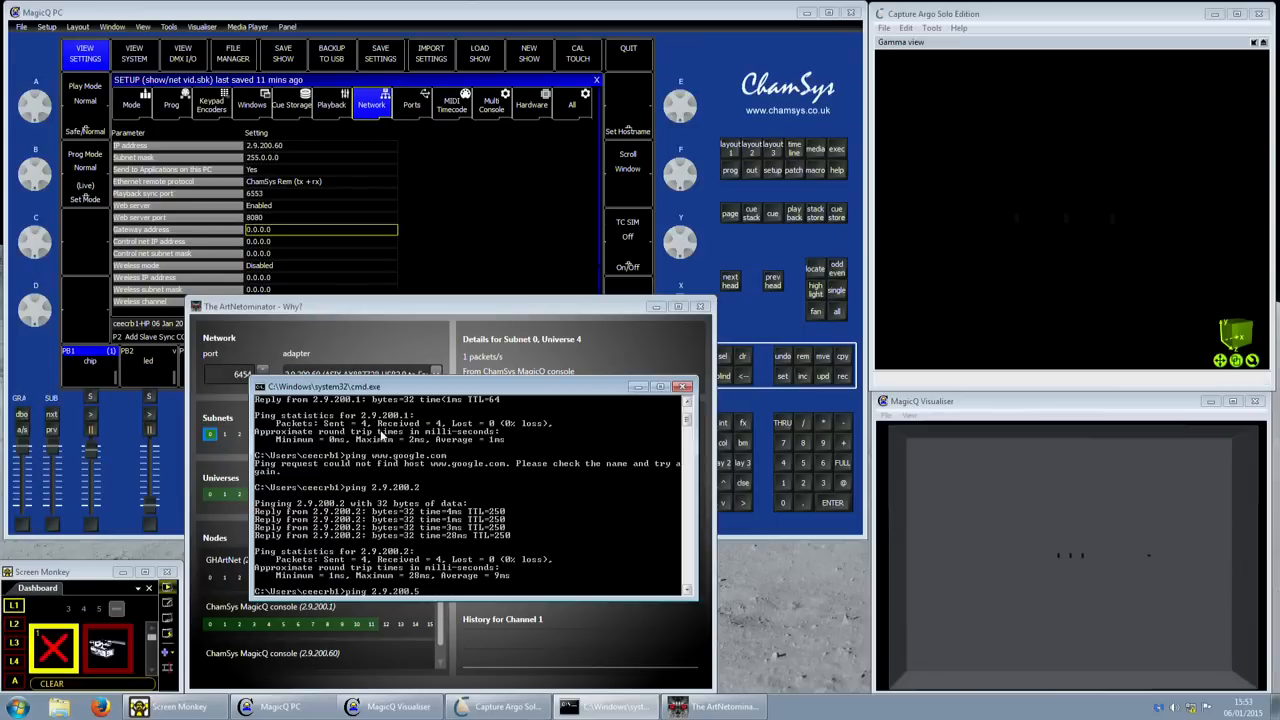
type("5")
key("Return")
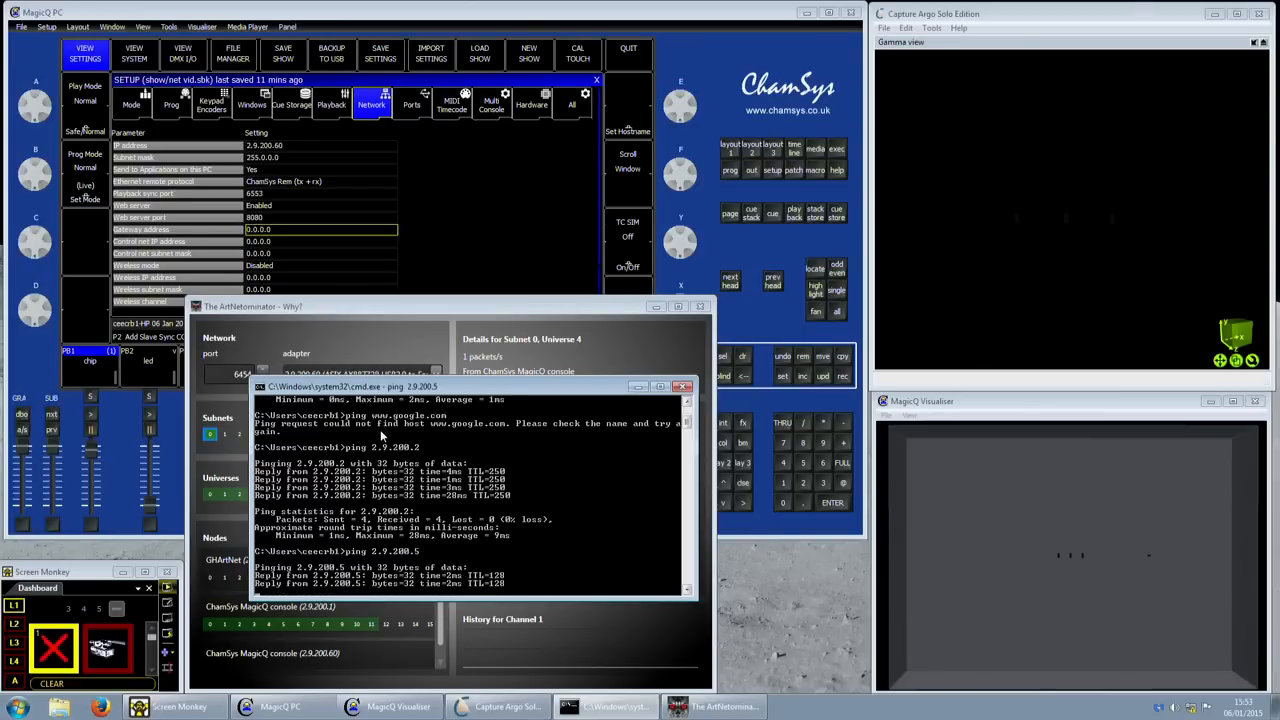
key("Up")
key("Up")
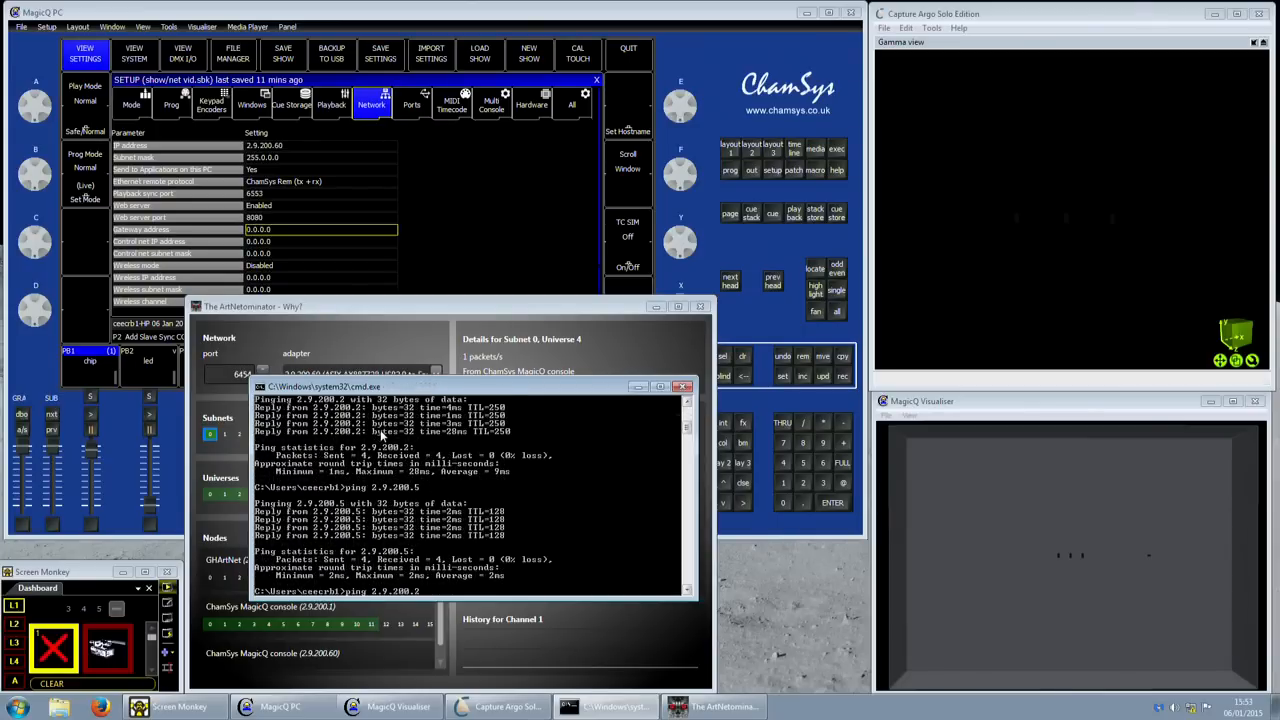
key("Up")
key("Up")
key("Up")
key("Up")
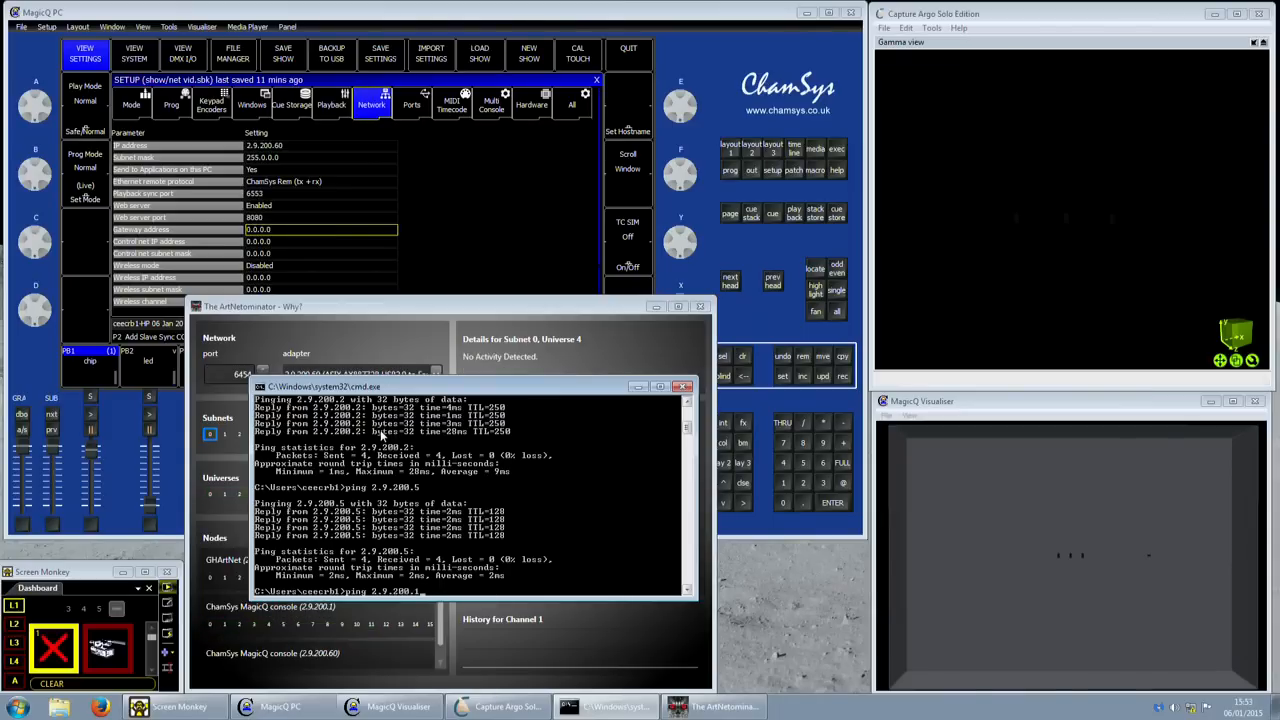
key("Return")
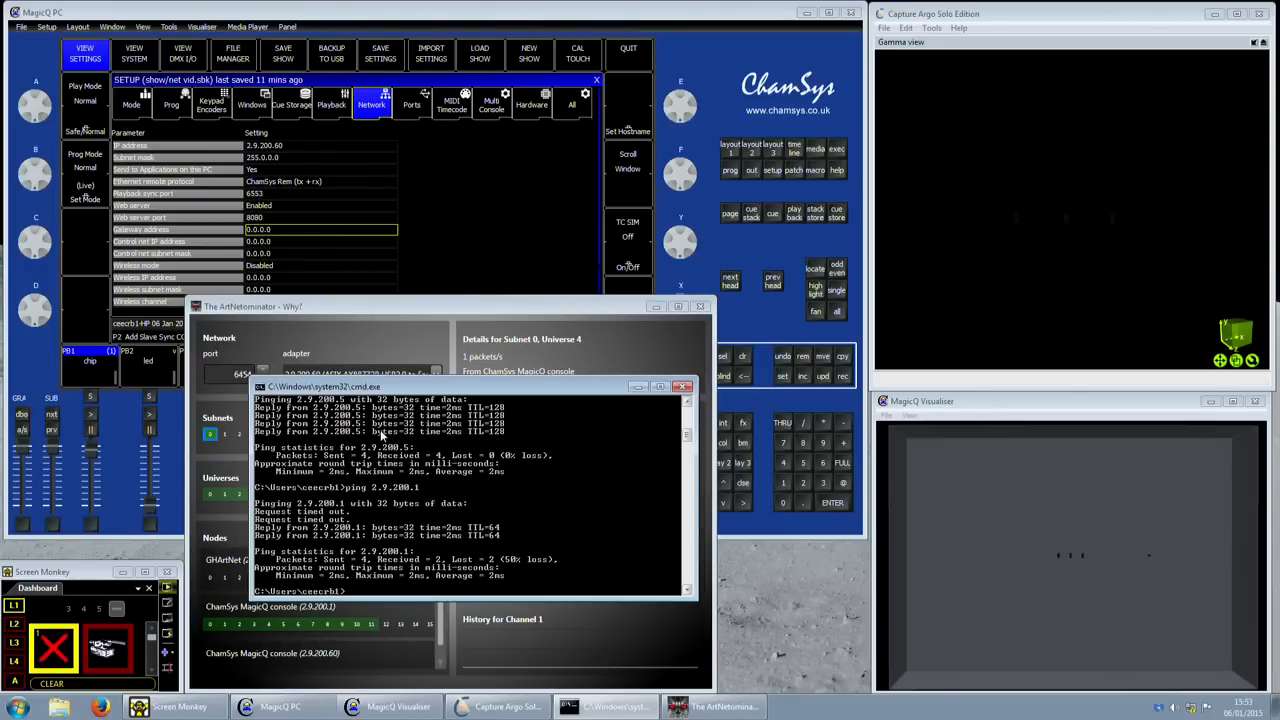
- Move the command prompt down-right and ping 2.9.200.3
left_click_drag(434, 388, 593, 461)
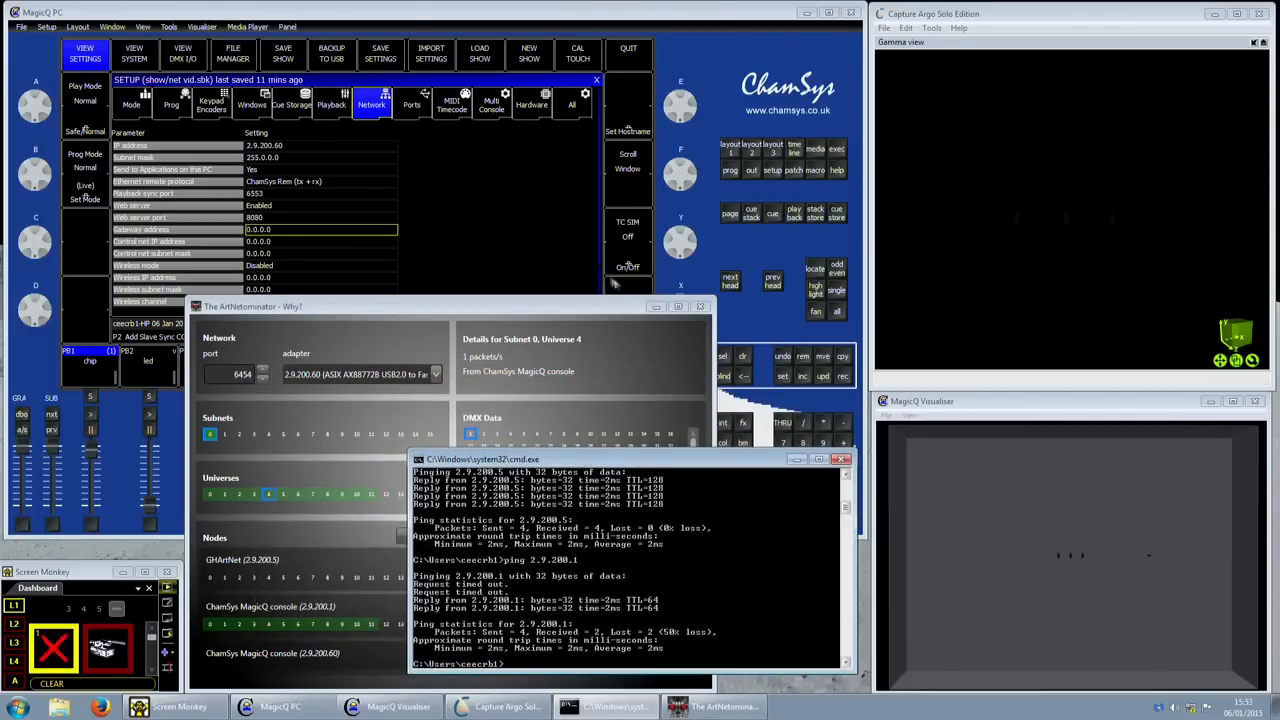
key("Up")
key("BackSpace")
type("3")
key("Return")
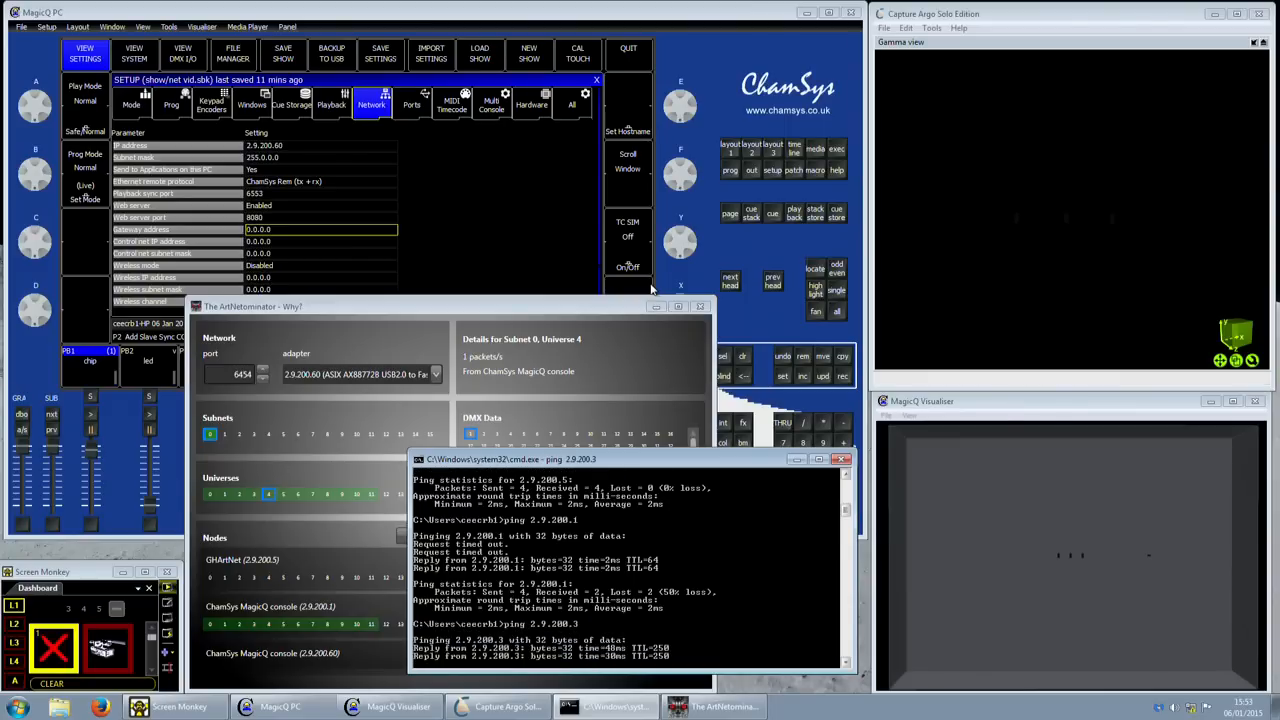
- Ping 2.9.200.254, then bring MagicQ PC back in front
key("Up")
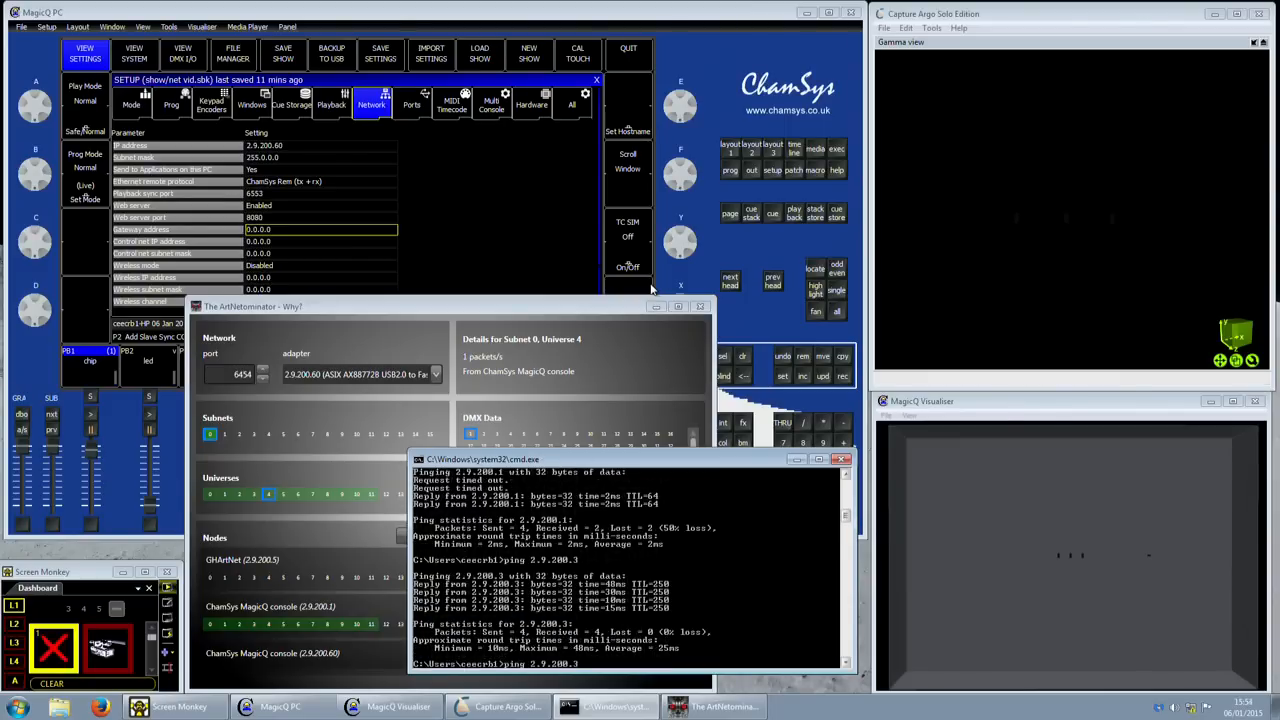
type("54")
key("Return")
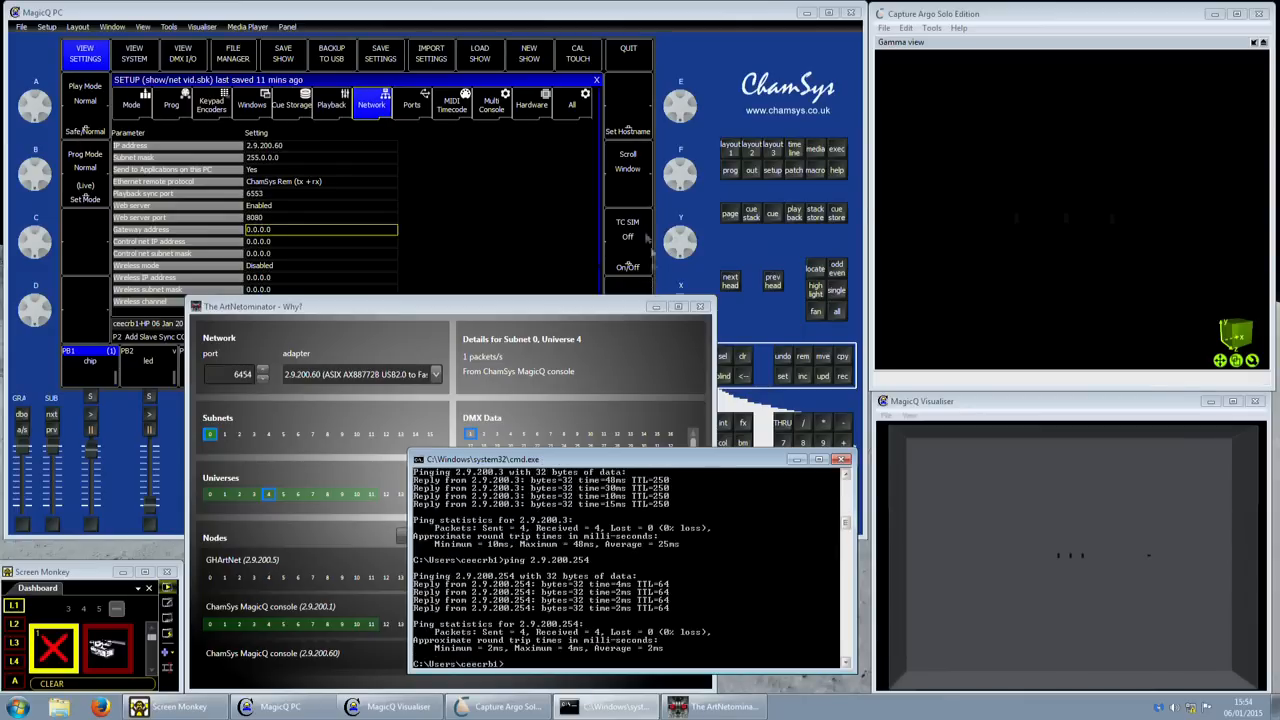
left_click(679, 21)
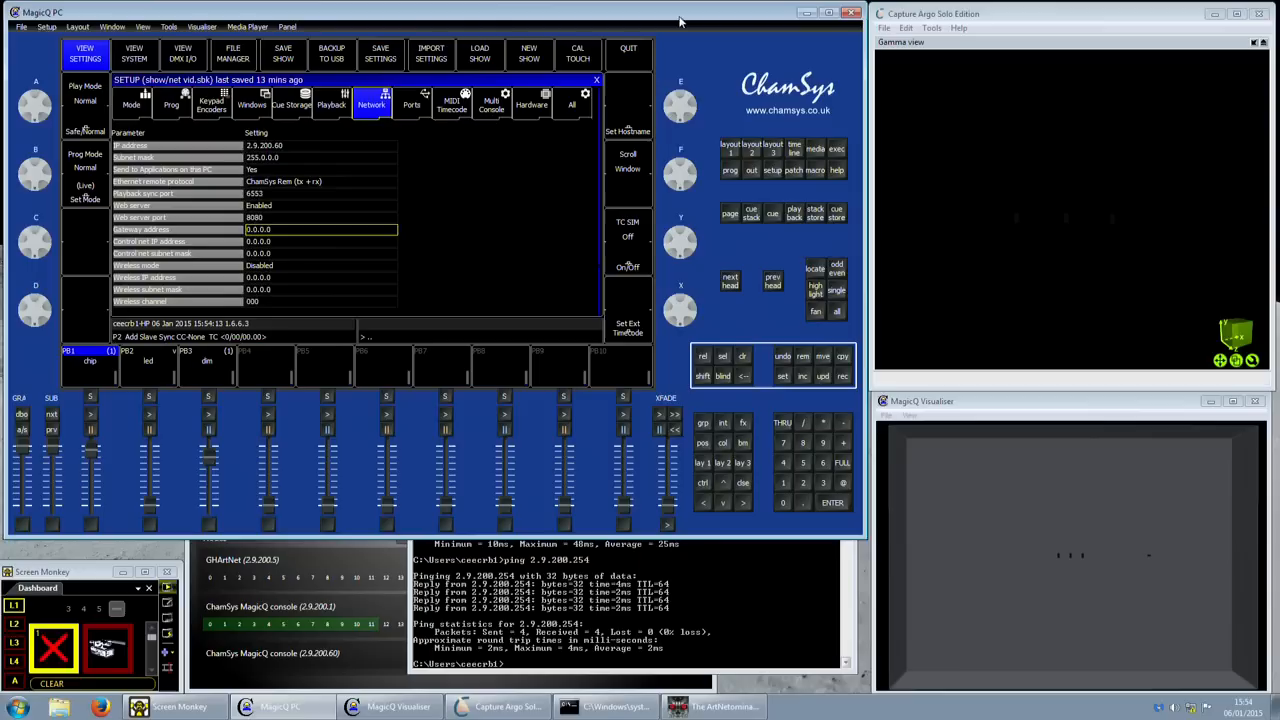
- Run ping 2.9.200.3 from the MagicQ command line and dismiss the result
type("00")
key("Return")
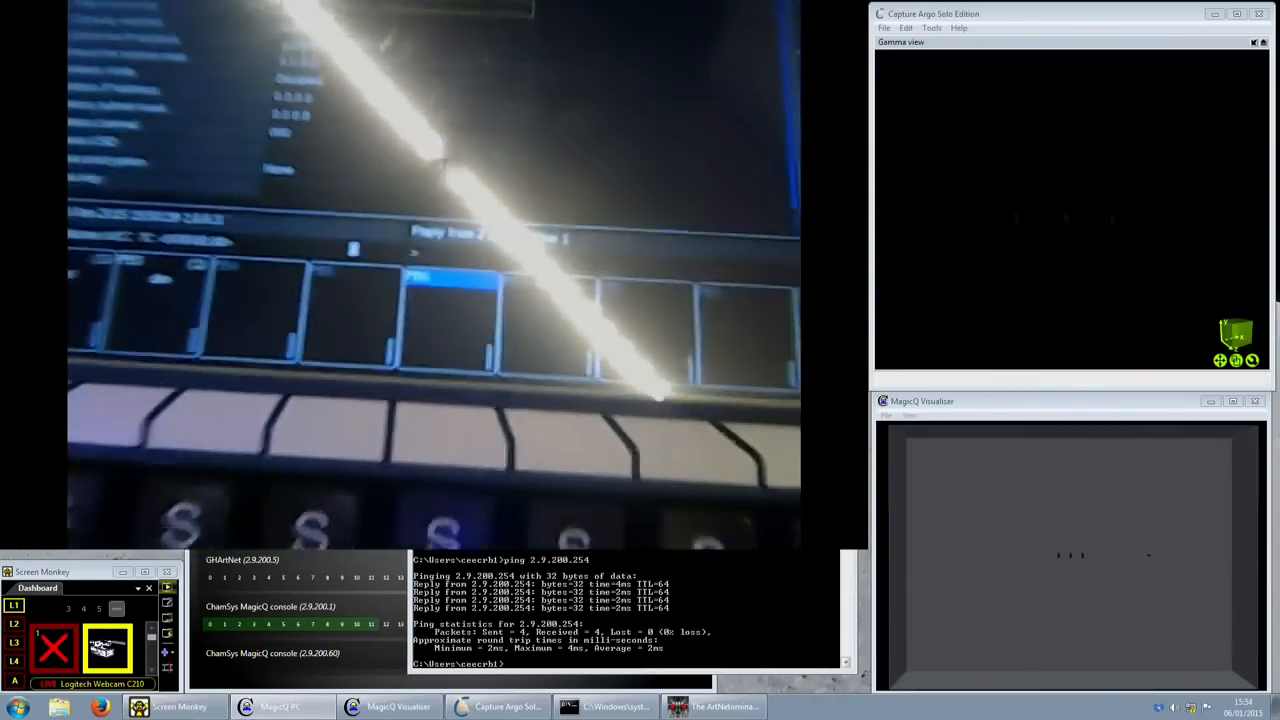
key("Escape")
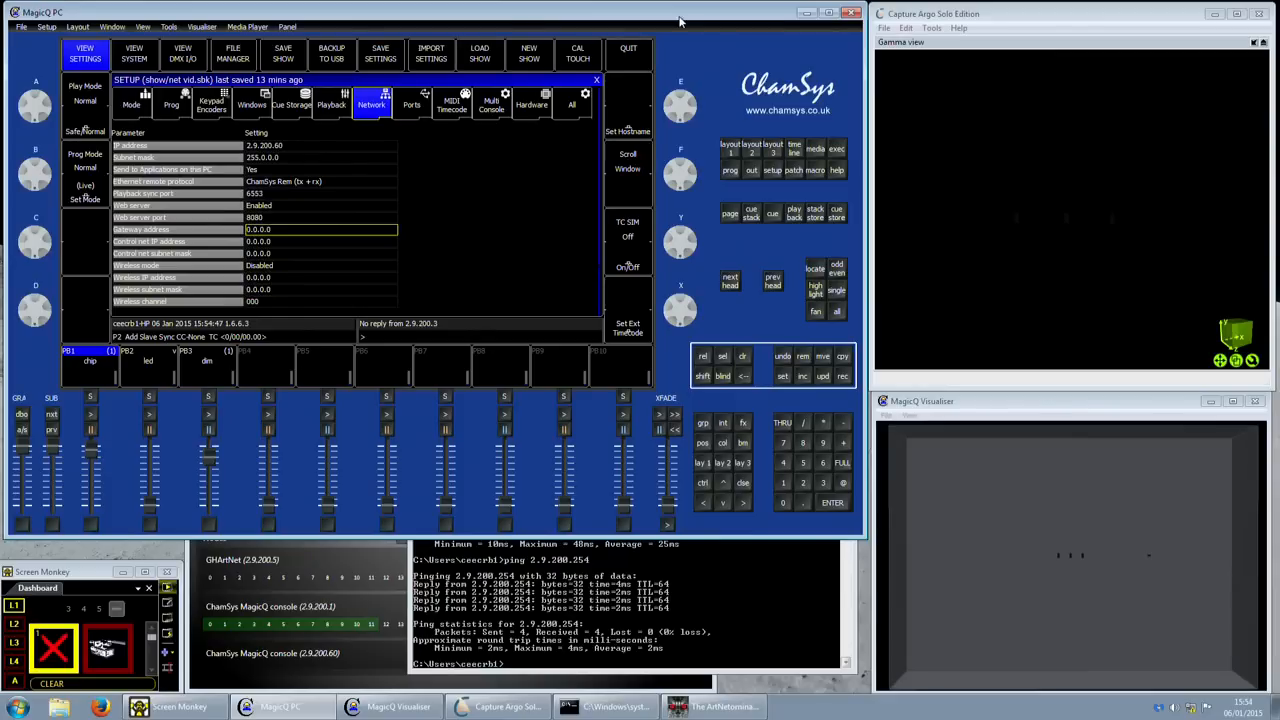
- Bring ArtNetominator forward and enlarge it to show more DMX channels
left_click(760, 552)
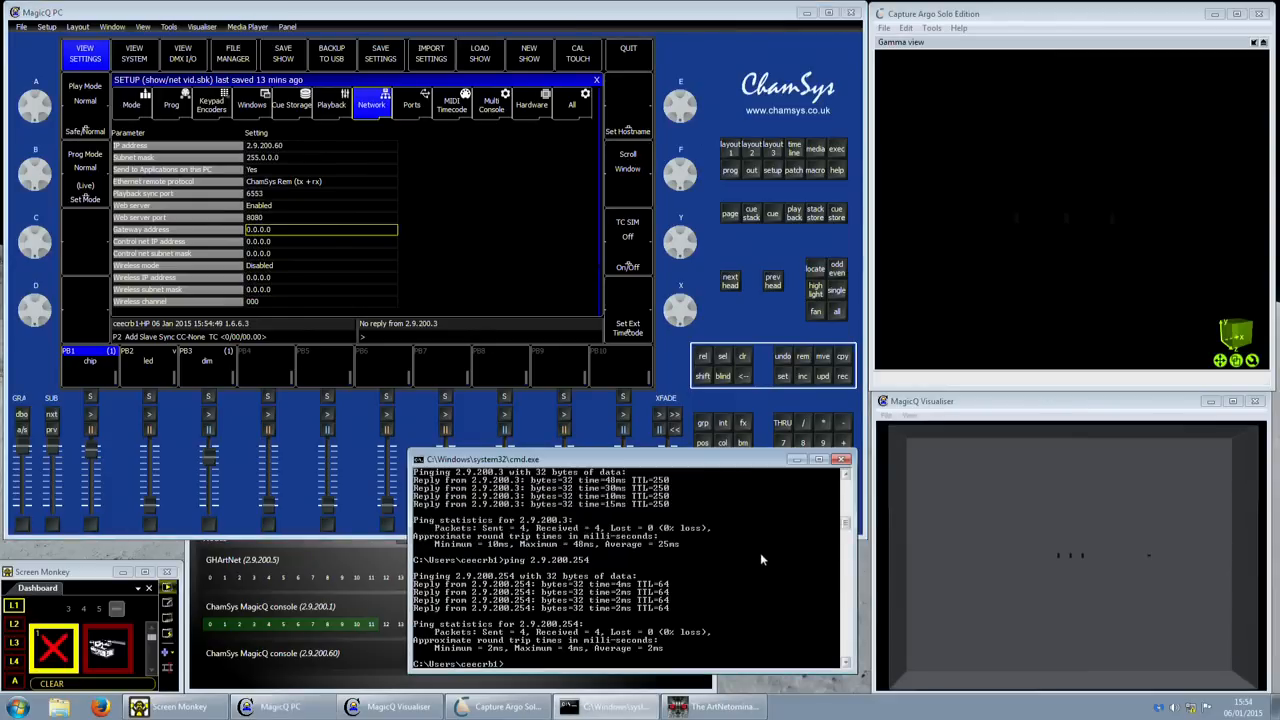
left_click(407, 667)
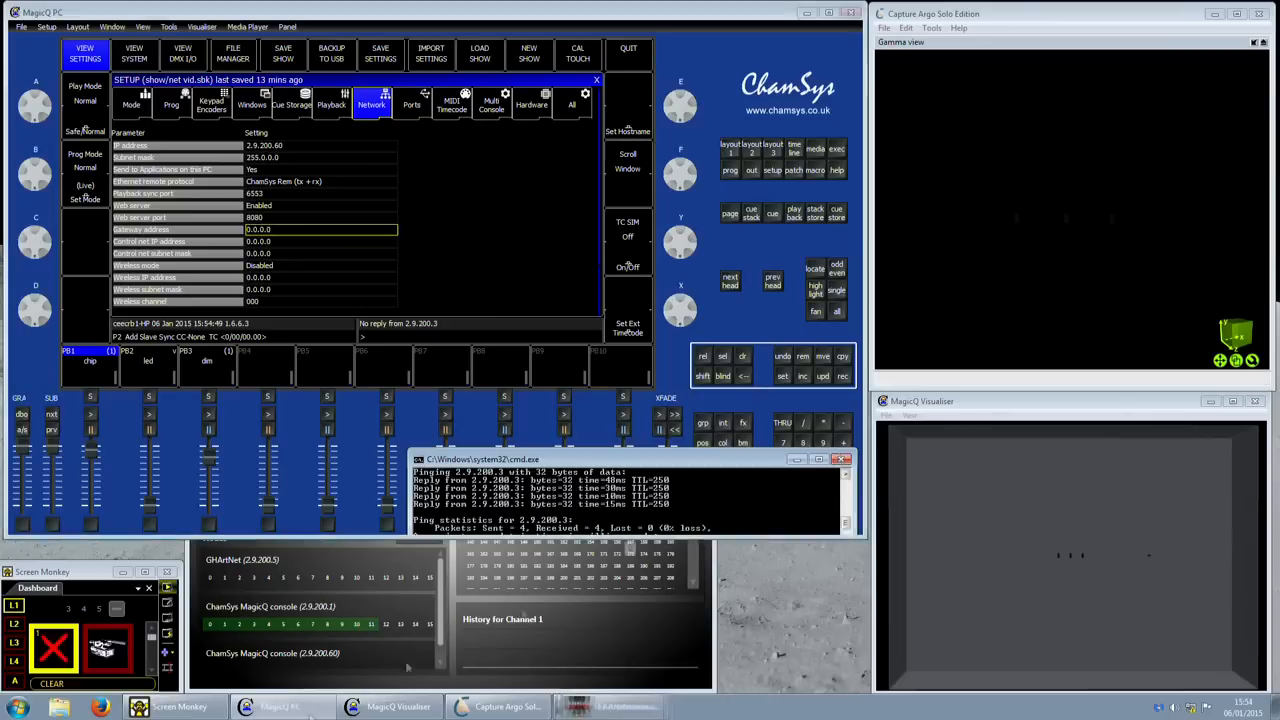
left_click(538, 651)
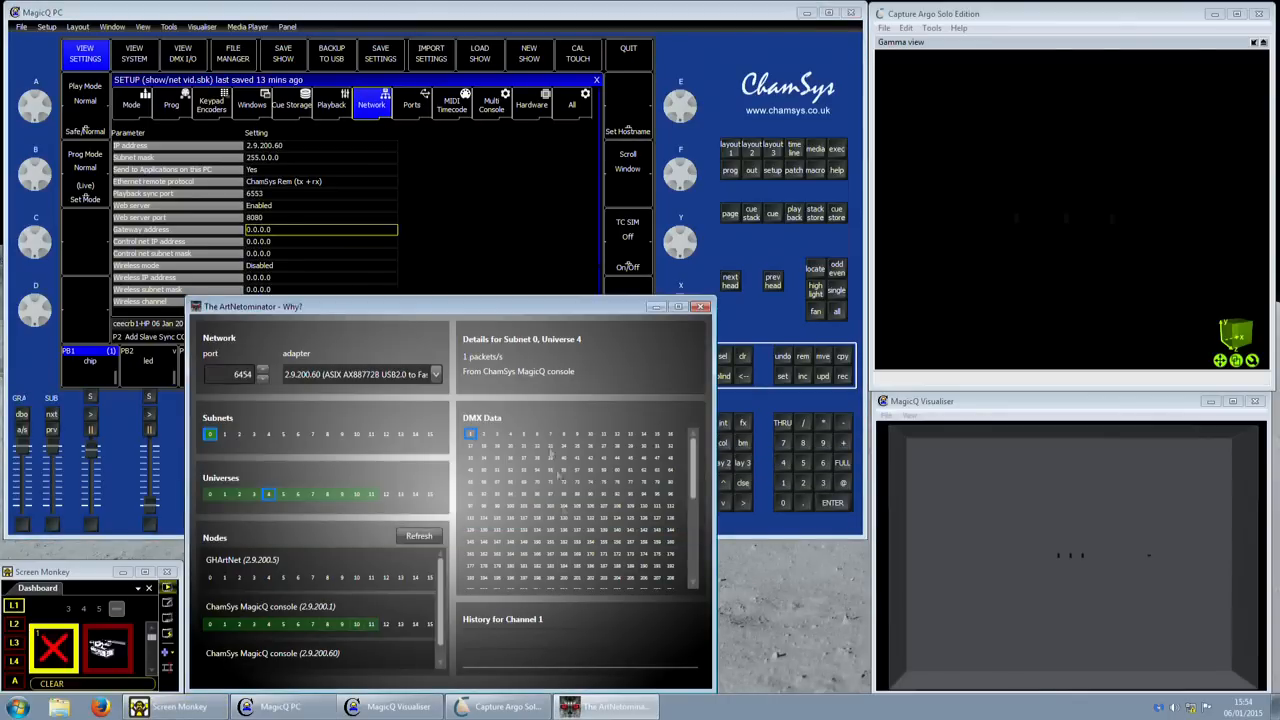
left_click_drag(714, 298, 862, 194)
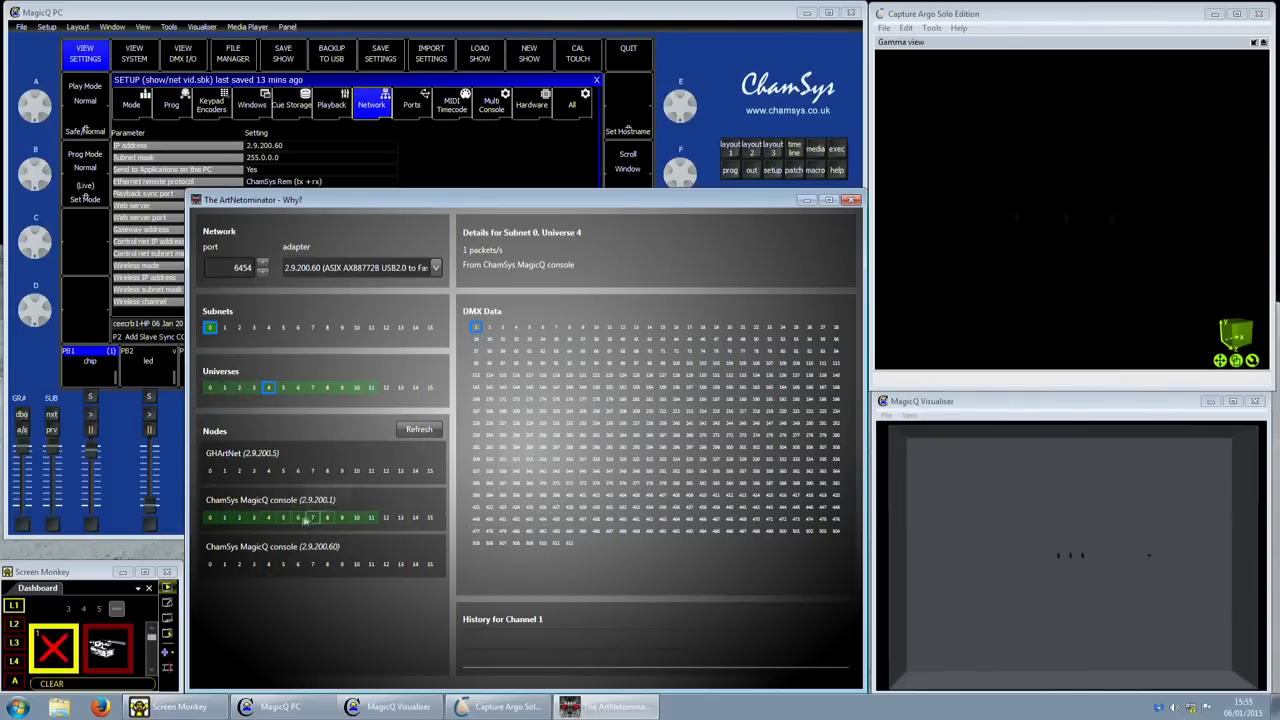
left_click_drag(400, 196, 404, 178)
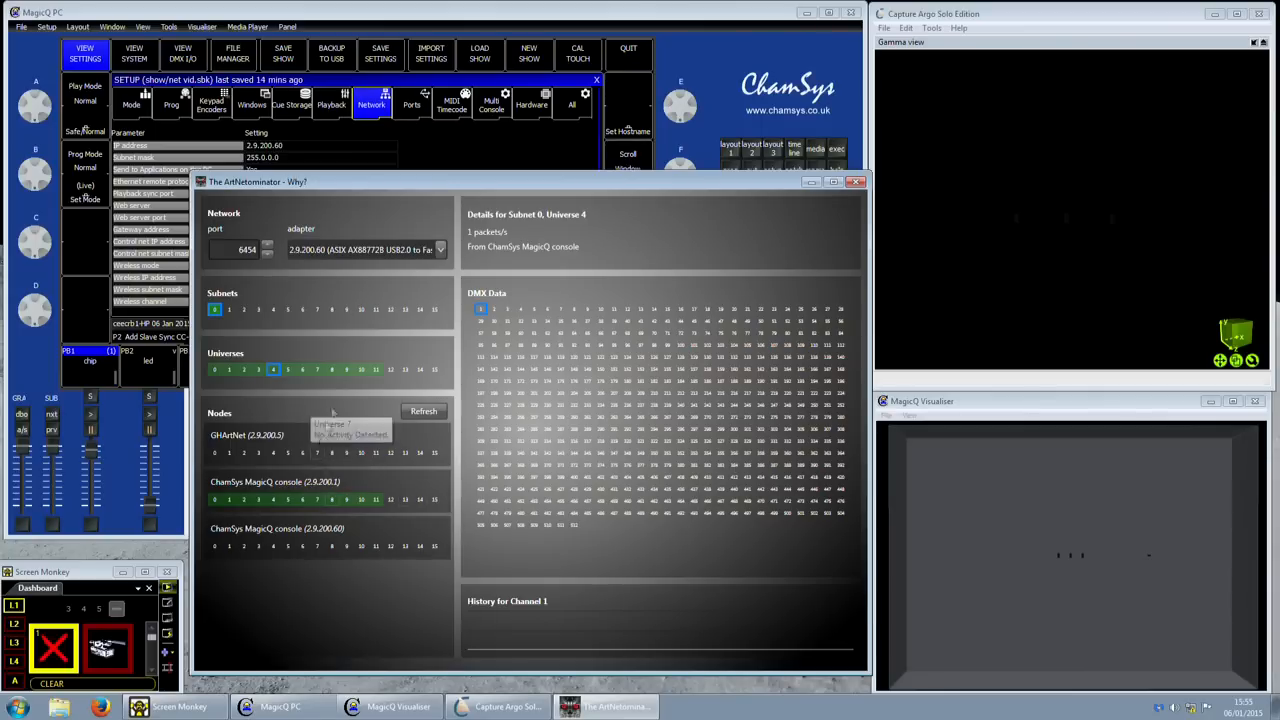
- Keep ArtNetominator monitoring the 2.9.200.60 adapter, then switch back to MagicQ PC
left_click(435, 250)
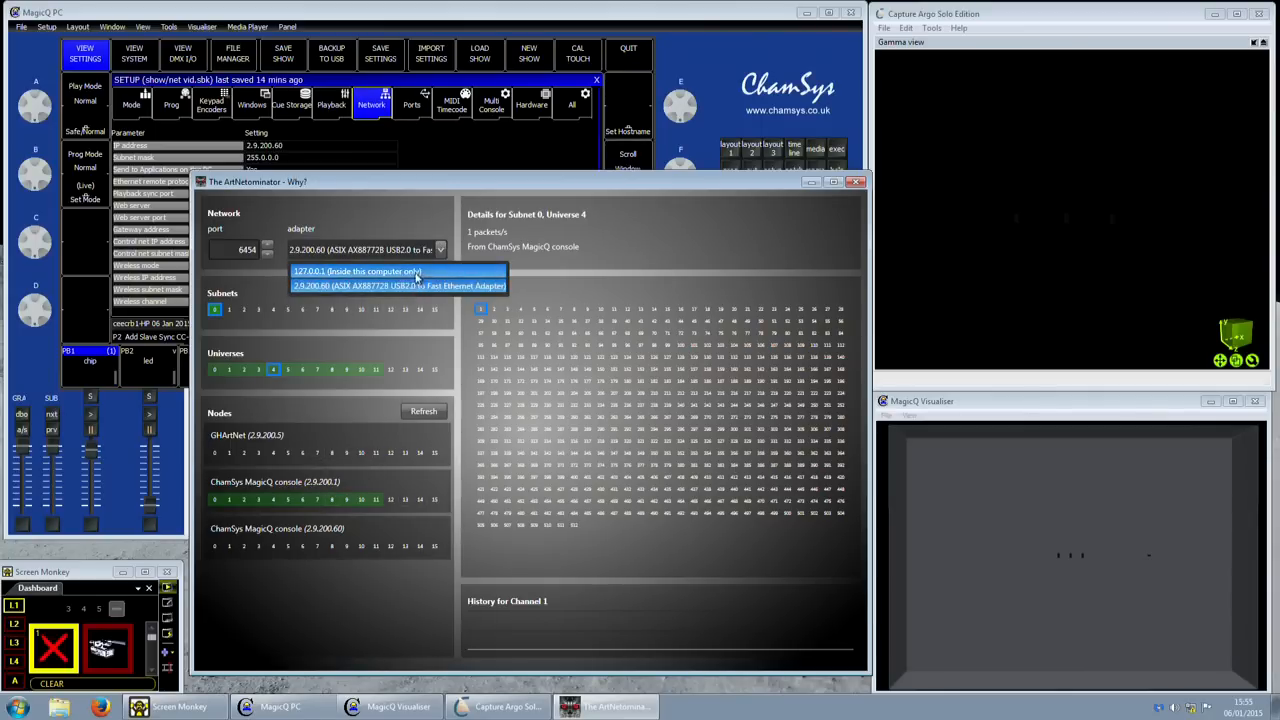
left_click(435, 190)
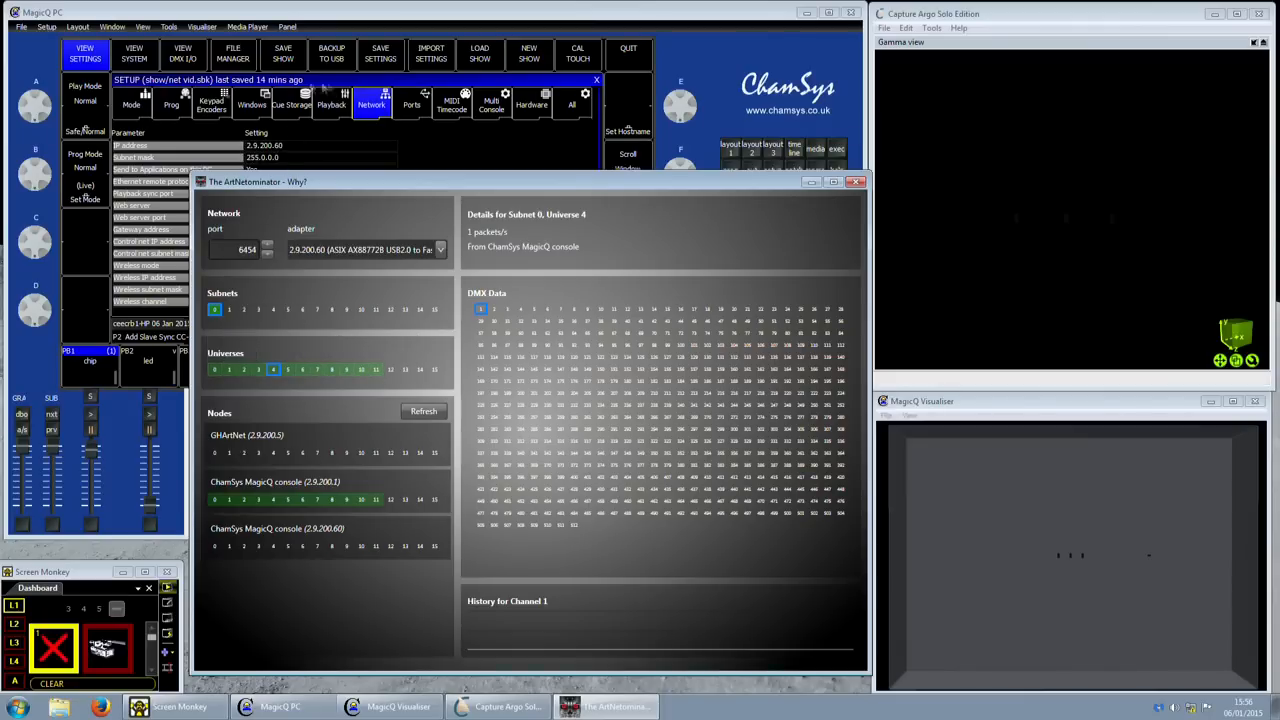
left_click(189, 60)
- Show MagicQ's DMX I/O table and highlight universes 1–12 mapped to Art 0–Art 11
left_click(189, 60)
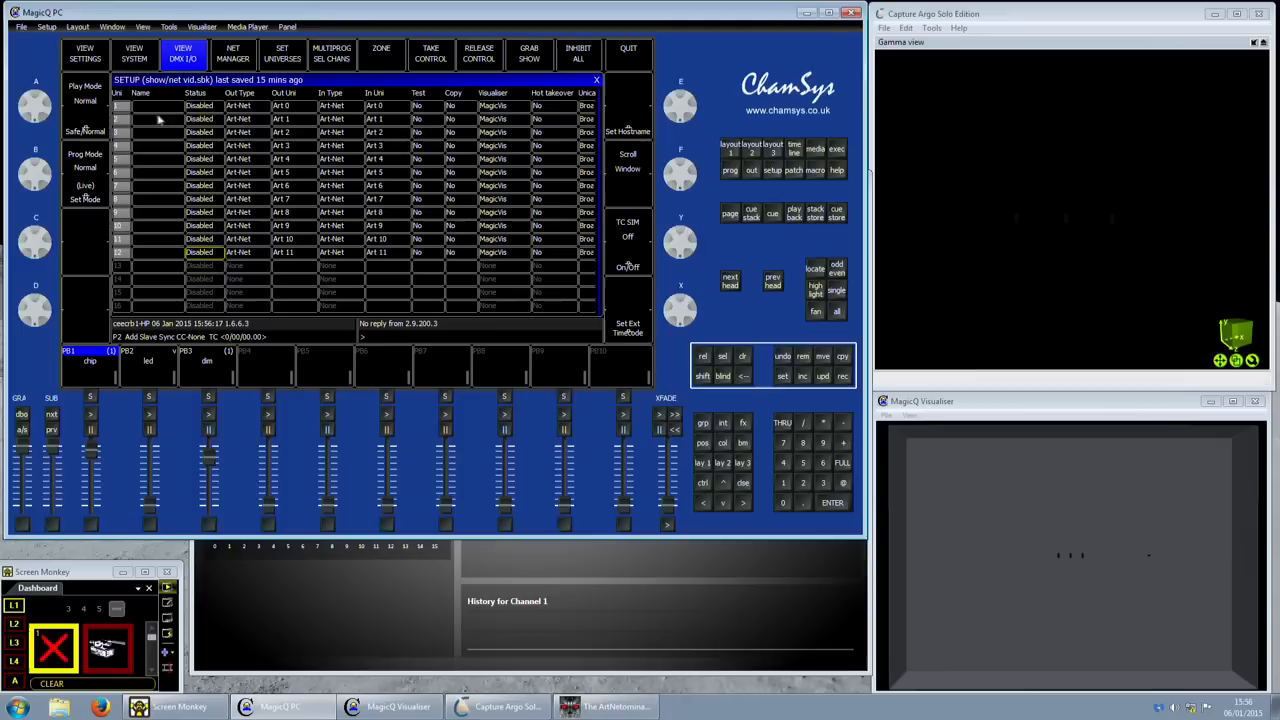
left_click_drag(120, 146, 128, 255)
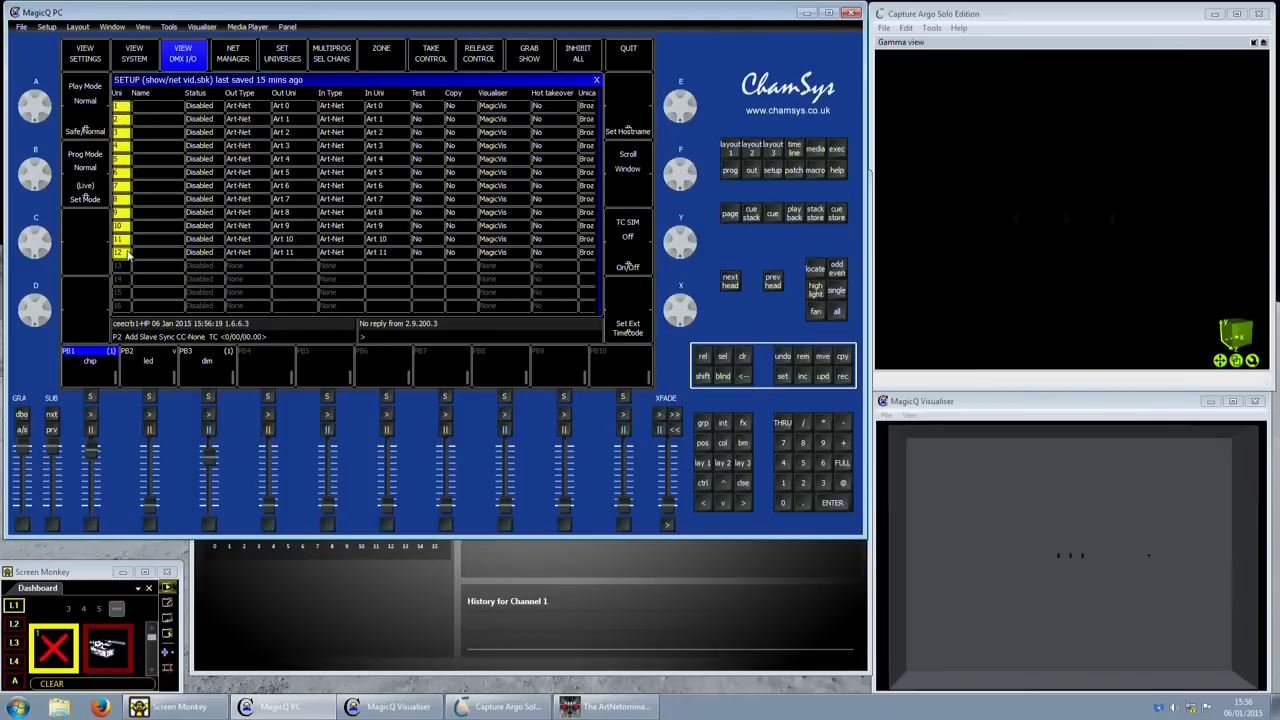
left_click_drag(289, 110, 289, 253)
left_click_drag(128, 105, 128, 255)
left_click_drag(304, 104, 304, 252)
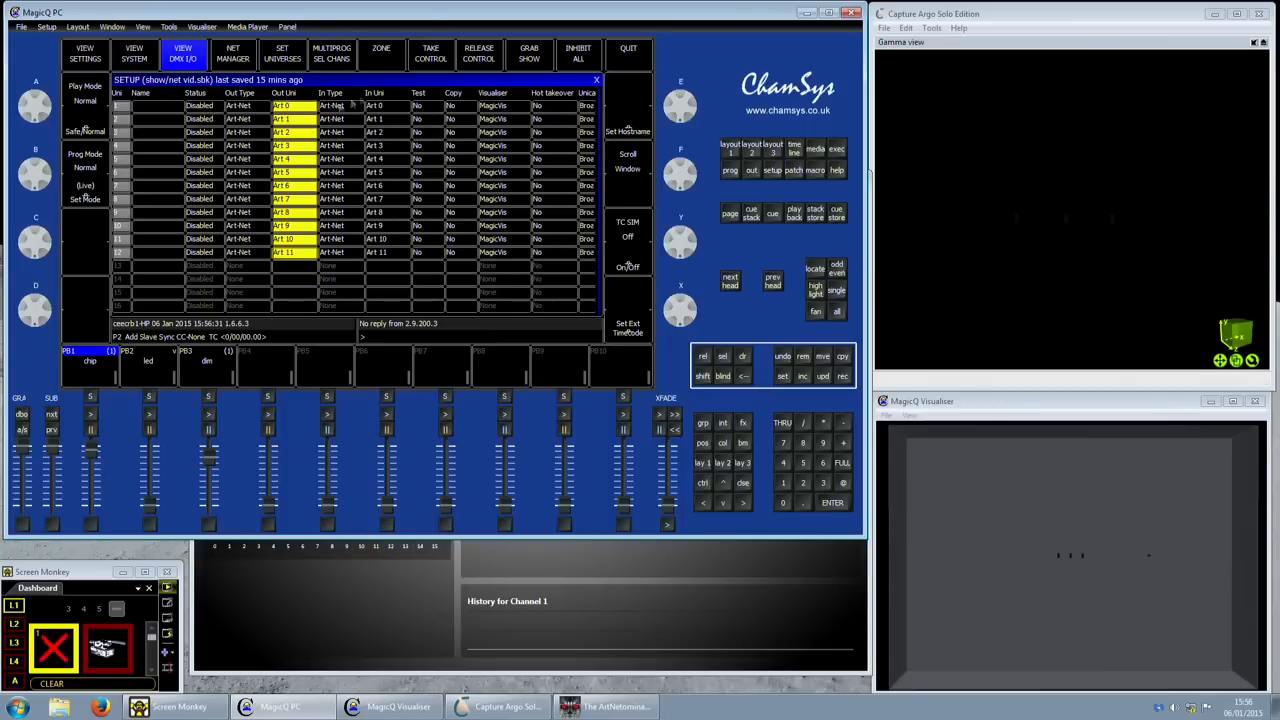
key("Escape")
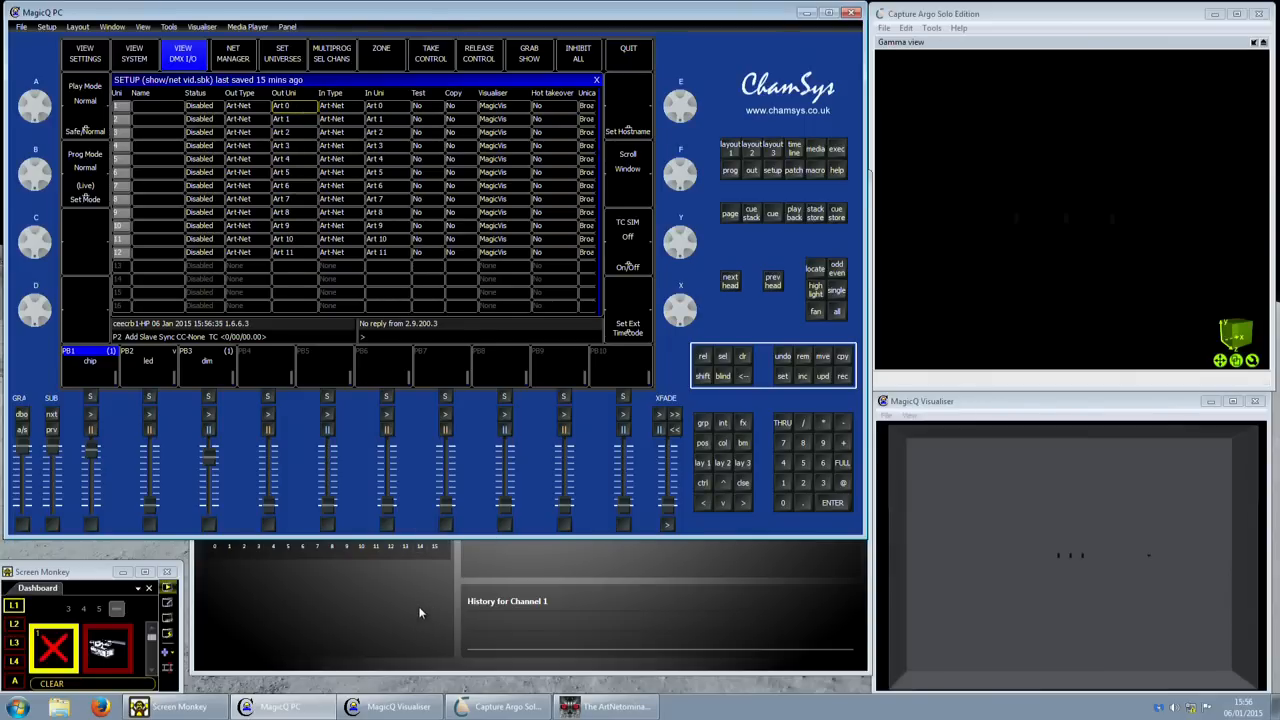
- Bring ArtNetominator forward and shift it right to uncover MagicQ
left_click(420, 612)
left_click_drag(437, 184, 474, 182)
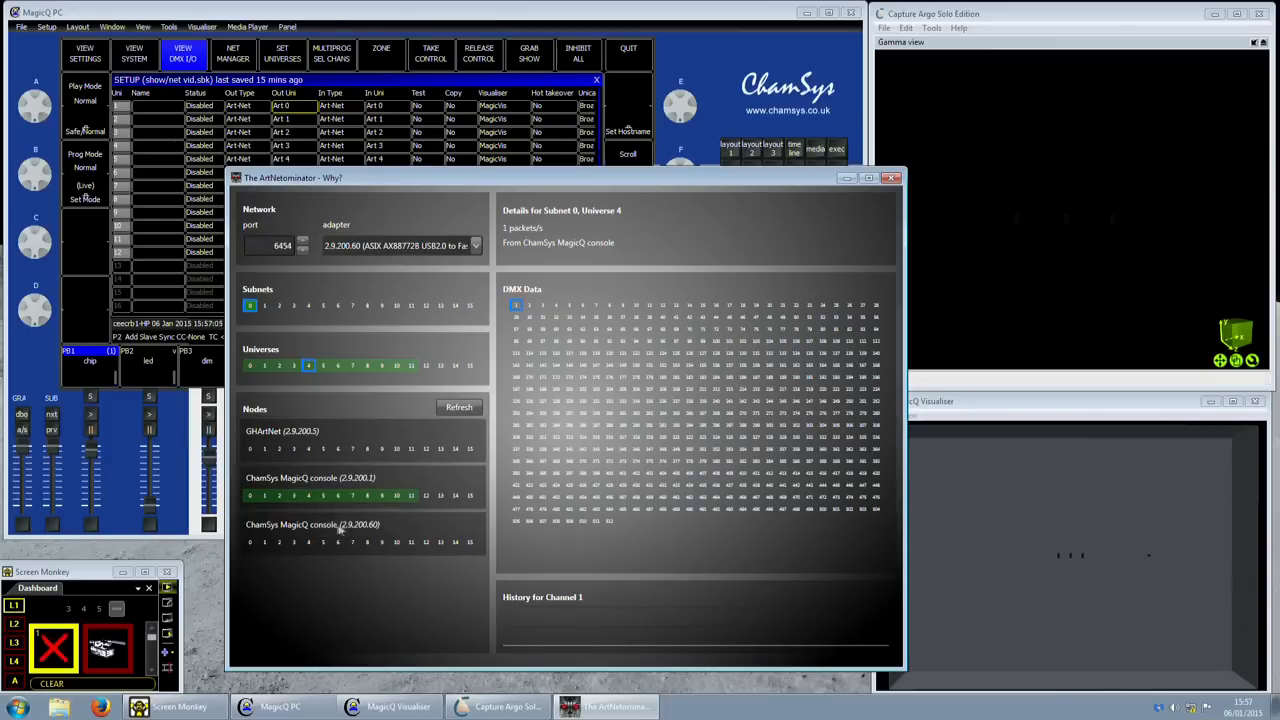
- Switch to MagicQ PC and back to ArtNetominator to see universe 0 activity
left_click(355, 20)
left_click(376, 565)
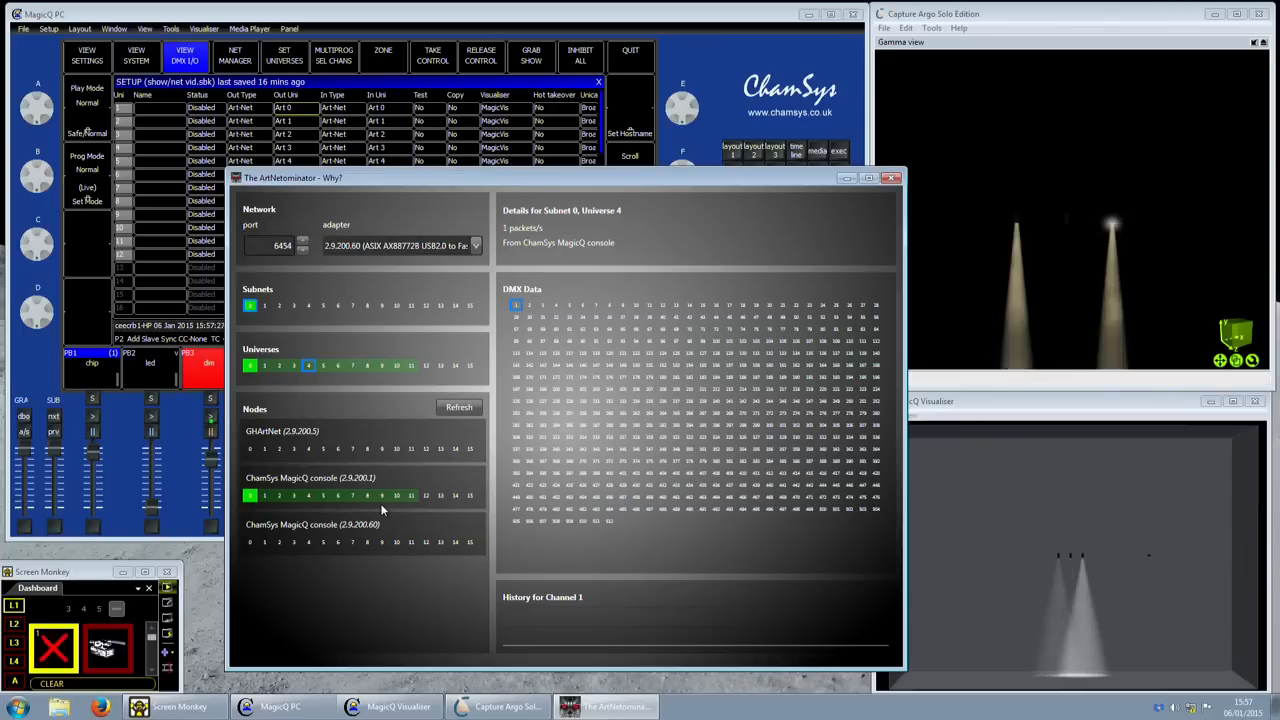
- Show universe 0's traffic details and the histories of DMX channels 2 and 3
left_click(249, 366)
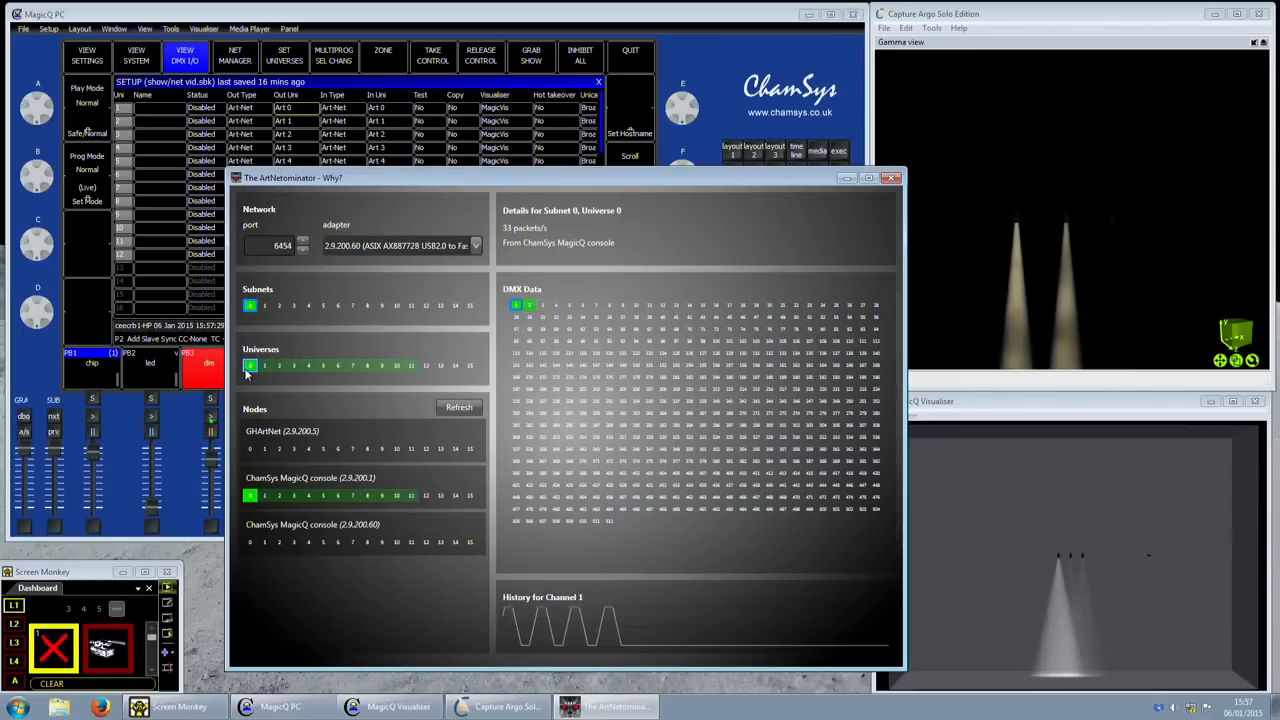
left_click(535, 306)
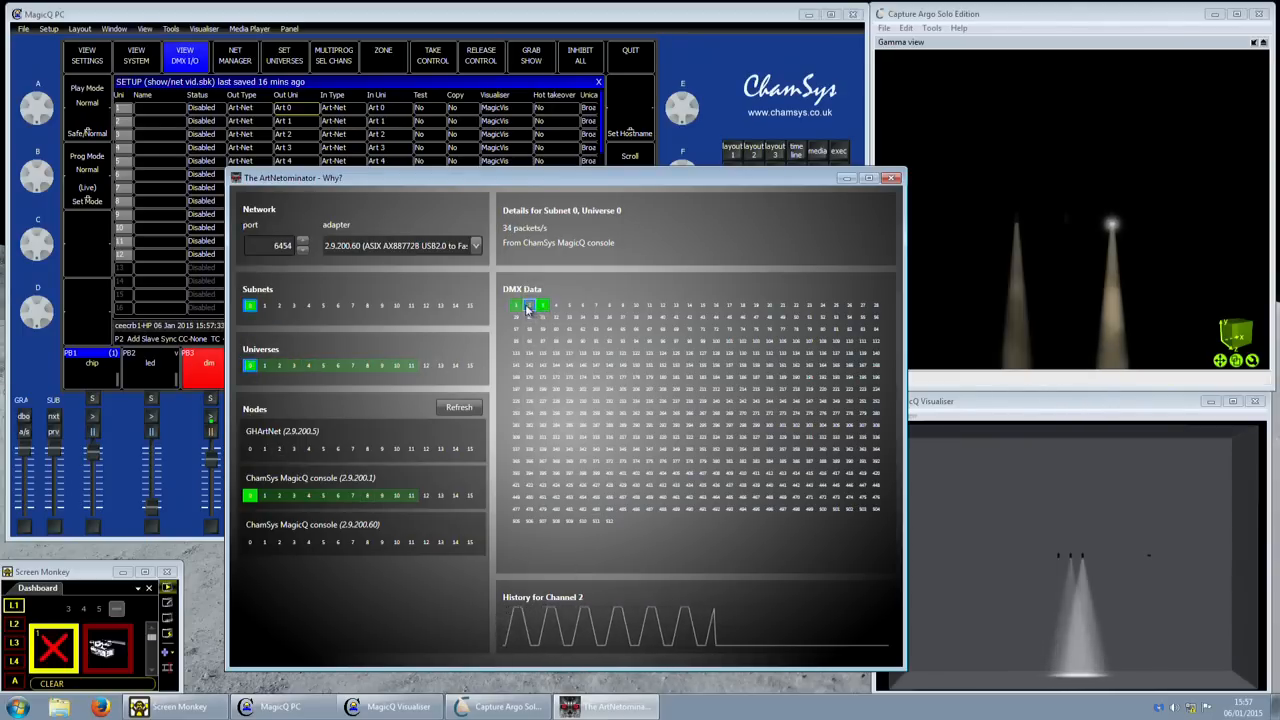
left_click(542, 307)
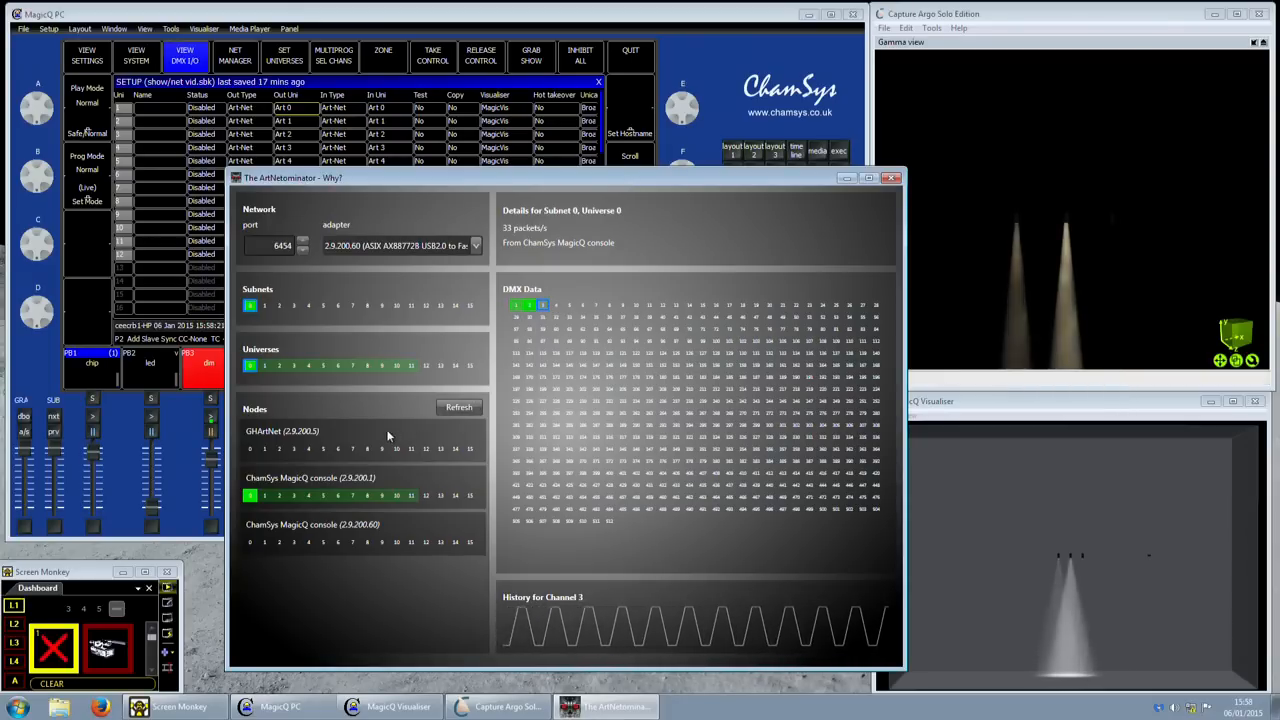
- Inspect the console's universes 4 and 11, then channel 1's history
mouse_move(332, 454)
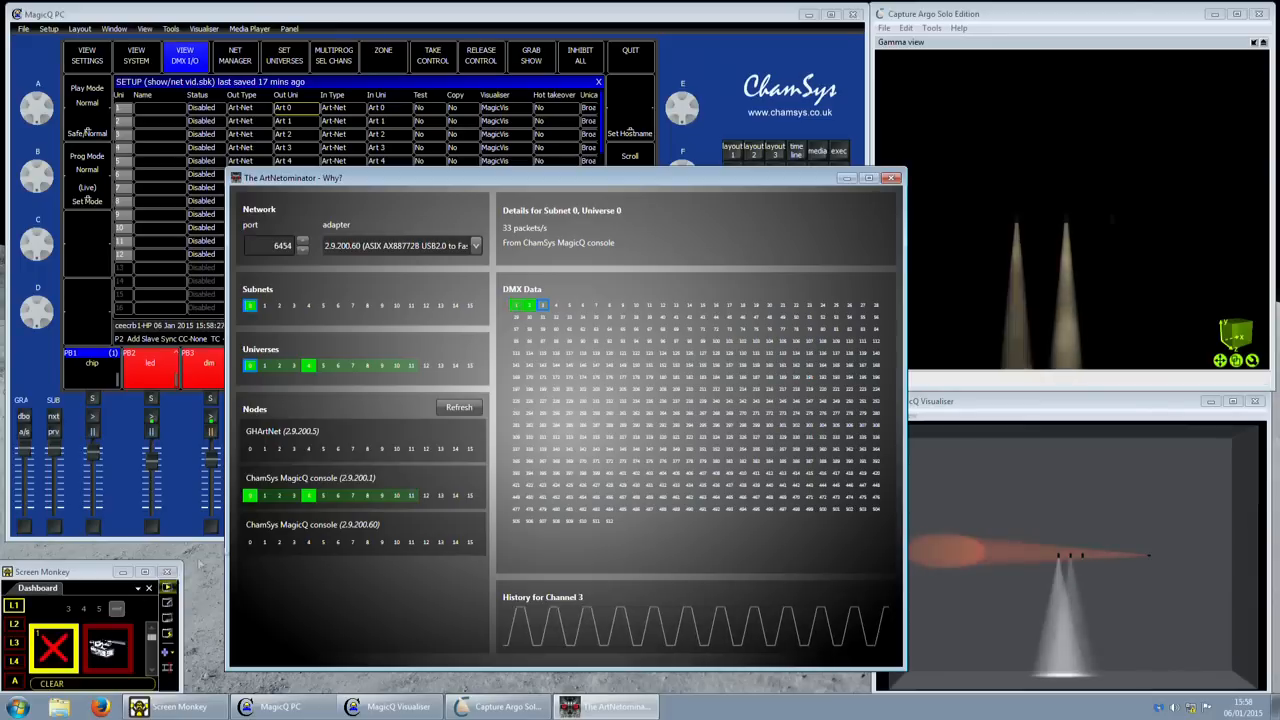
left_click(308, 495)
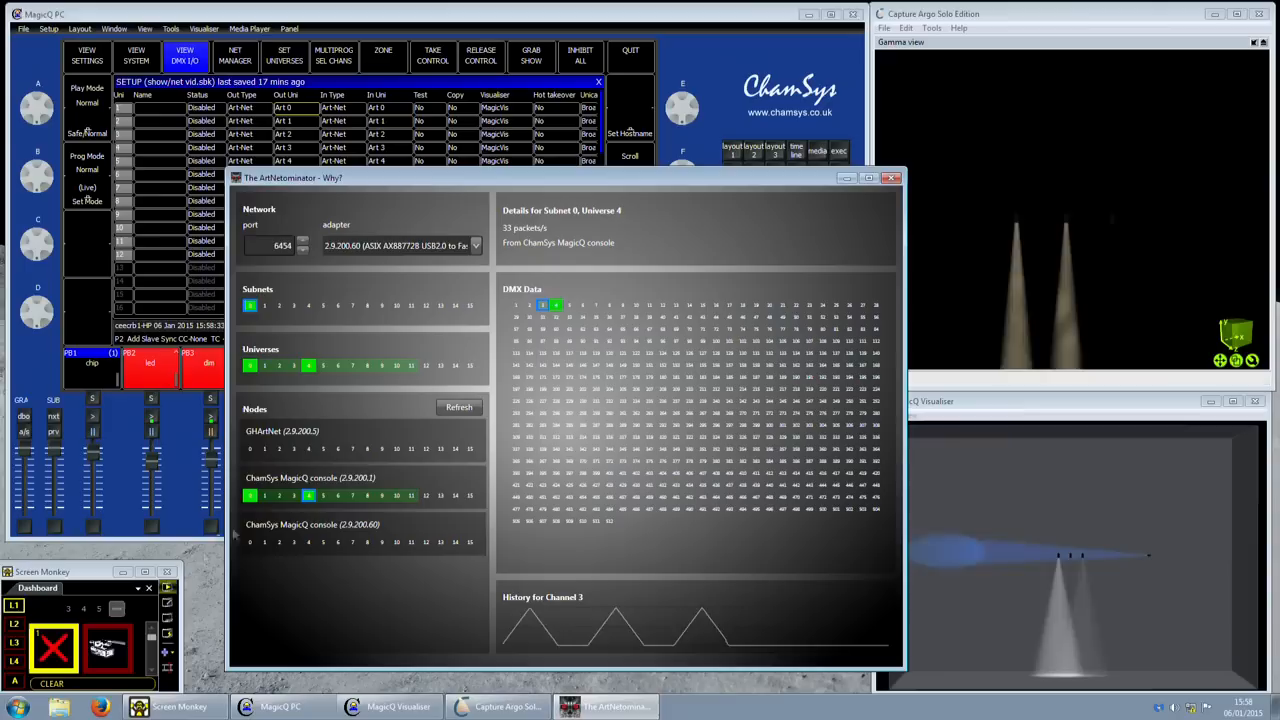
left_click(410, 495)
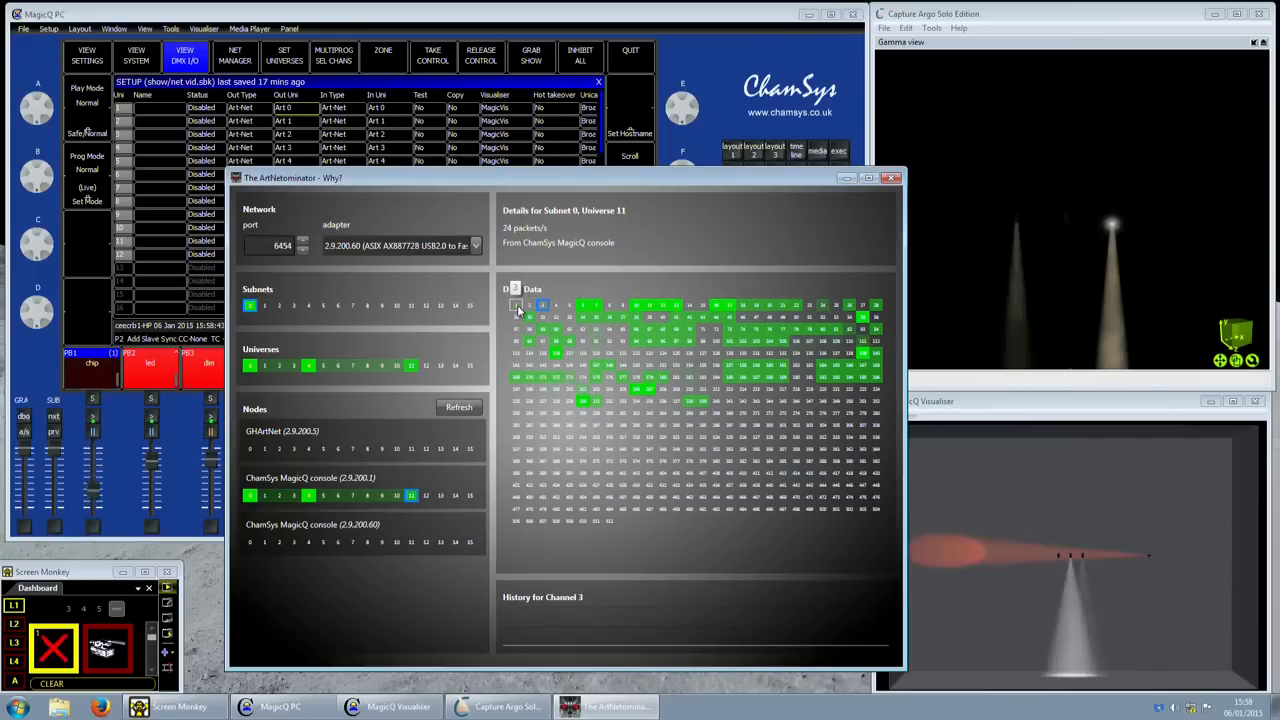
left_click(516, 305)
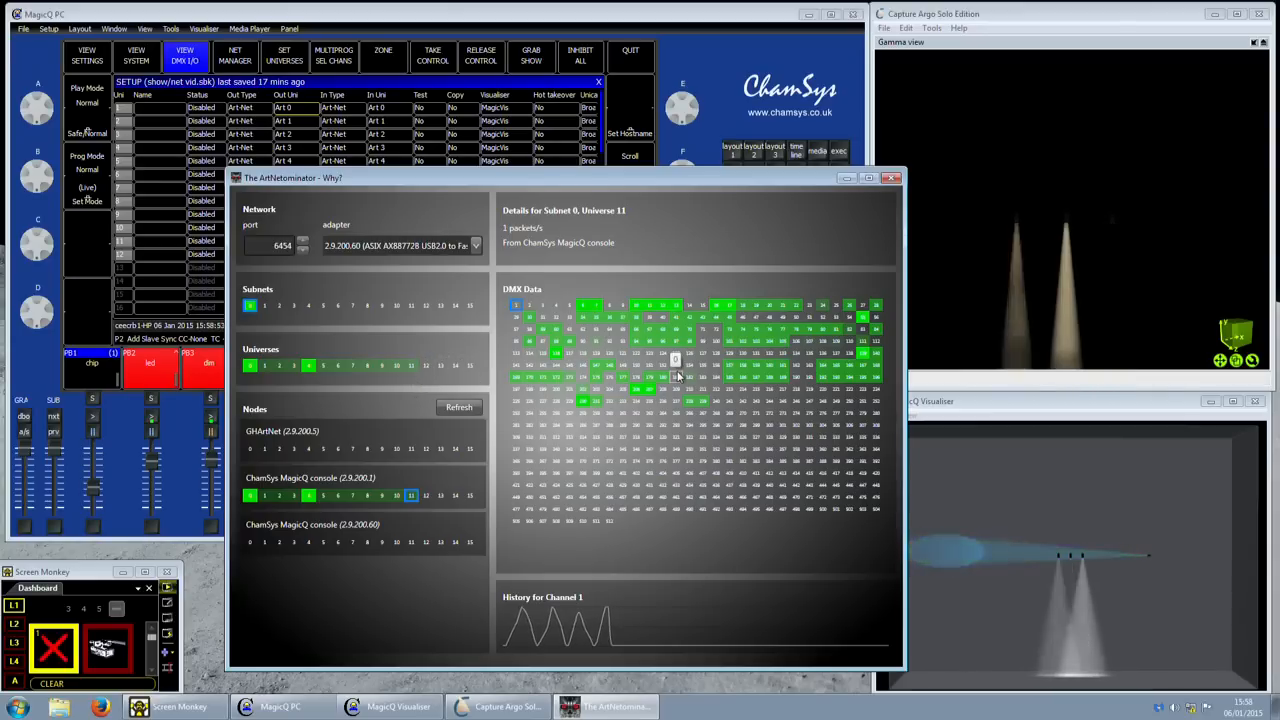
left_click_drag(617, 183, 607, 153)
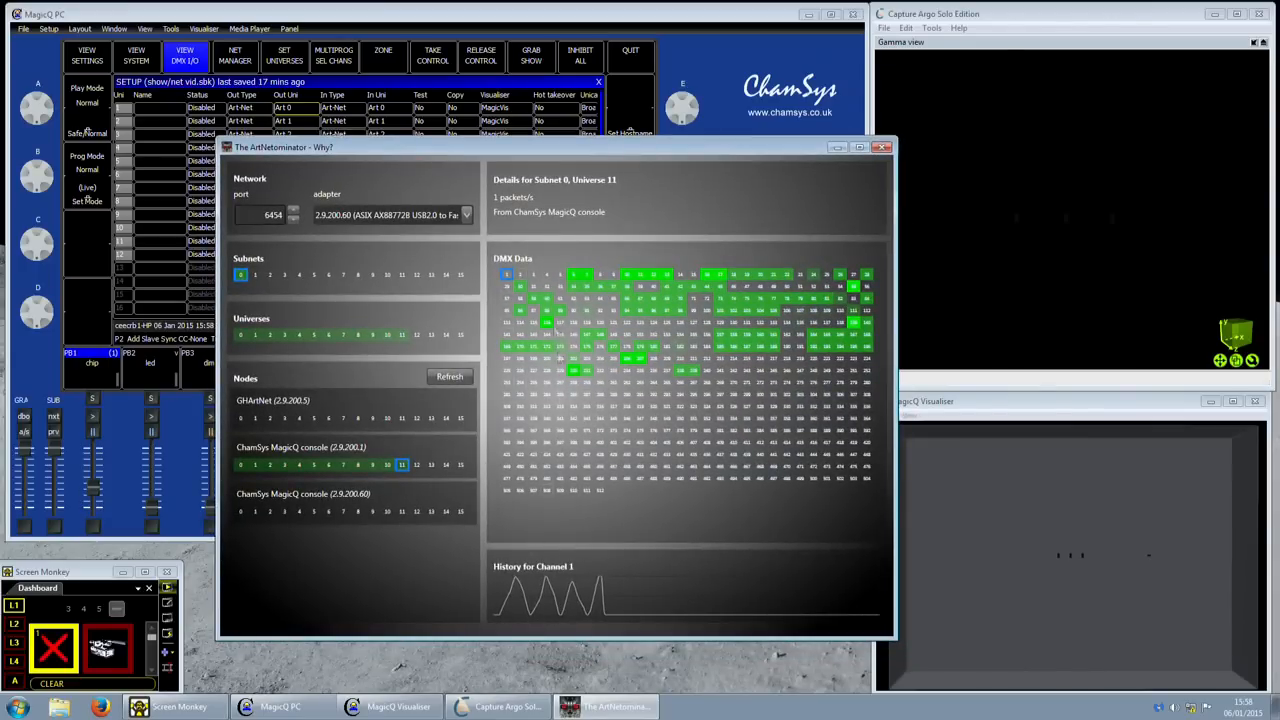
- Reposition ArtNetominator and view the histories of channels 281, 206 and 46
left_click(238, 17)
left_click(897, 158)
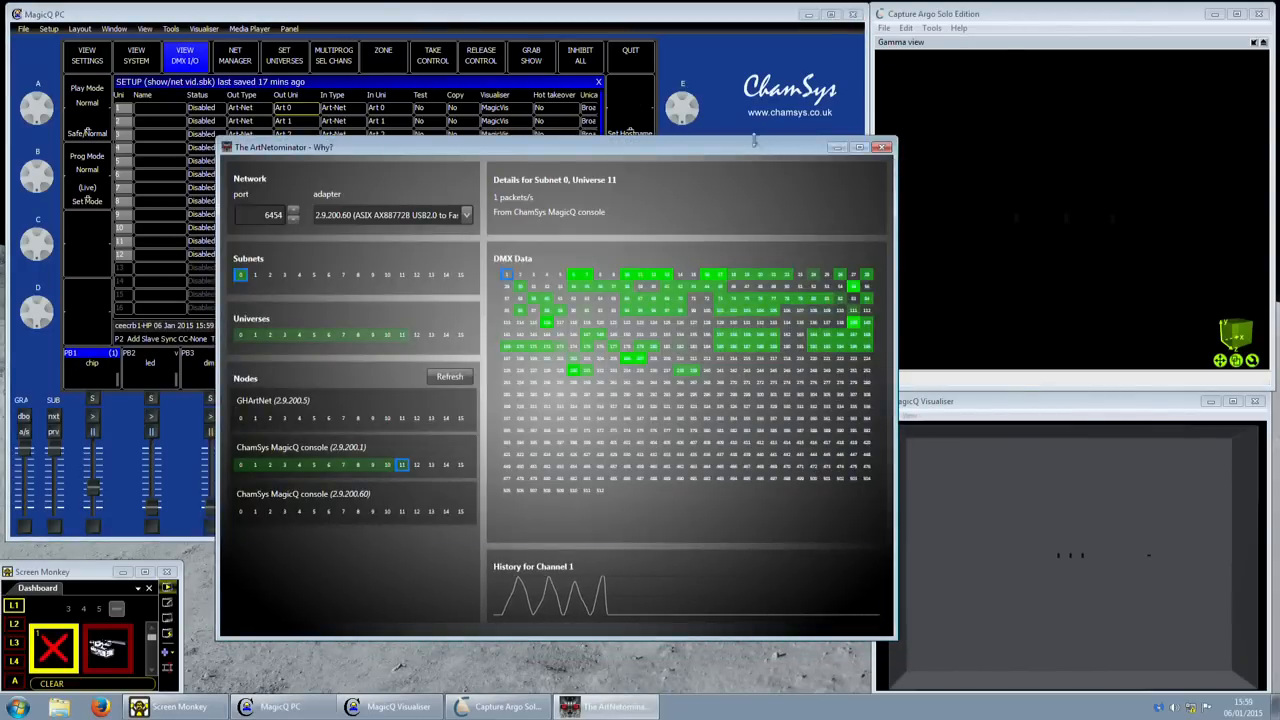
left_click_drag(754, 143, 740, 185)
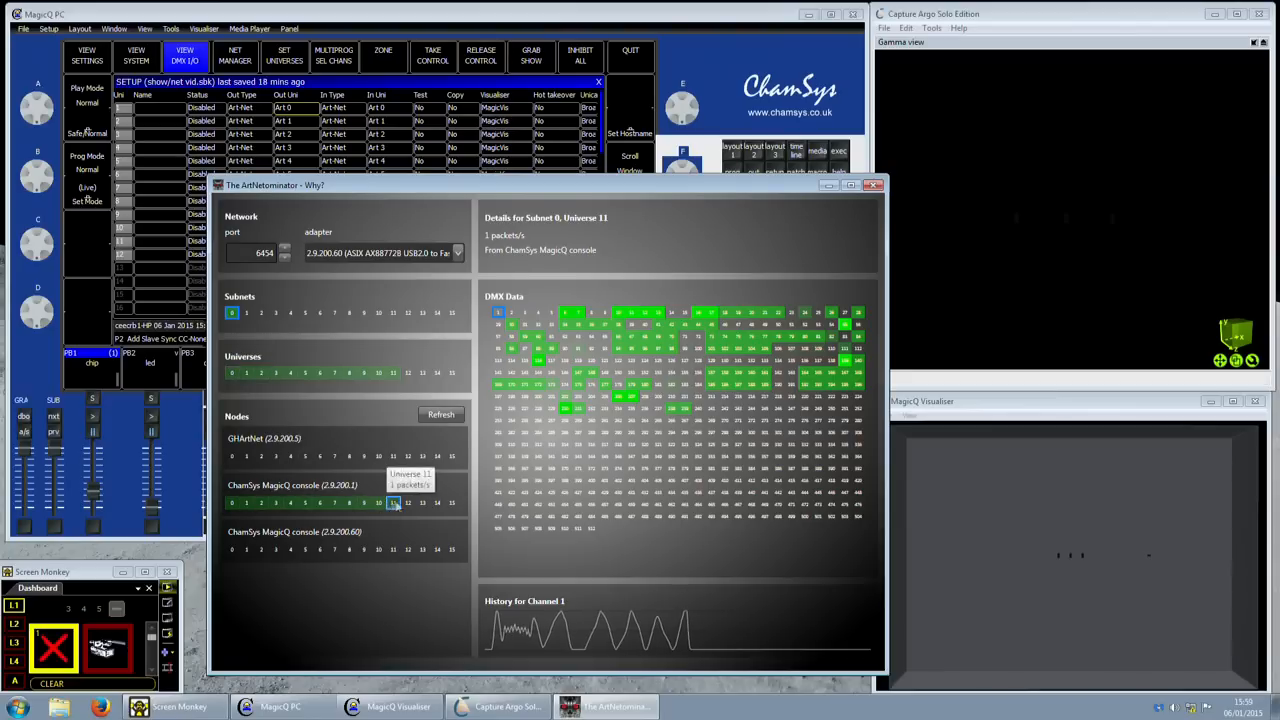
left_click(498, 432)
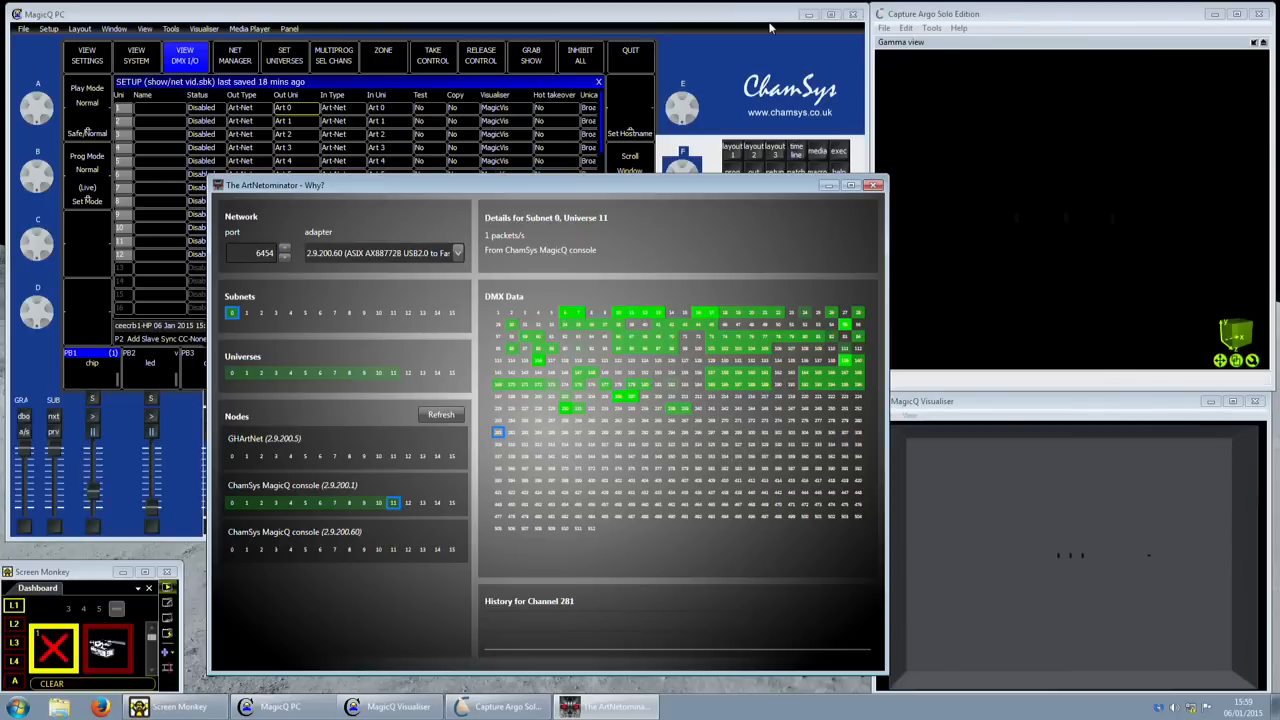
left_click(624, 396)
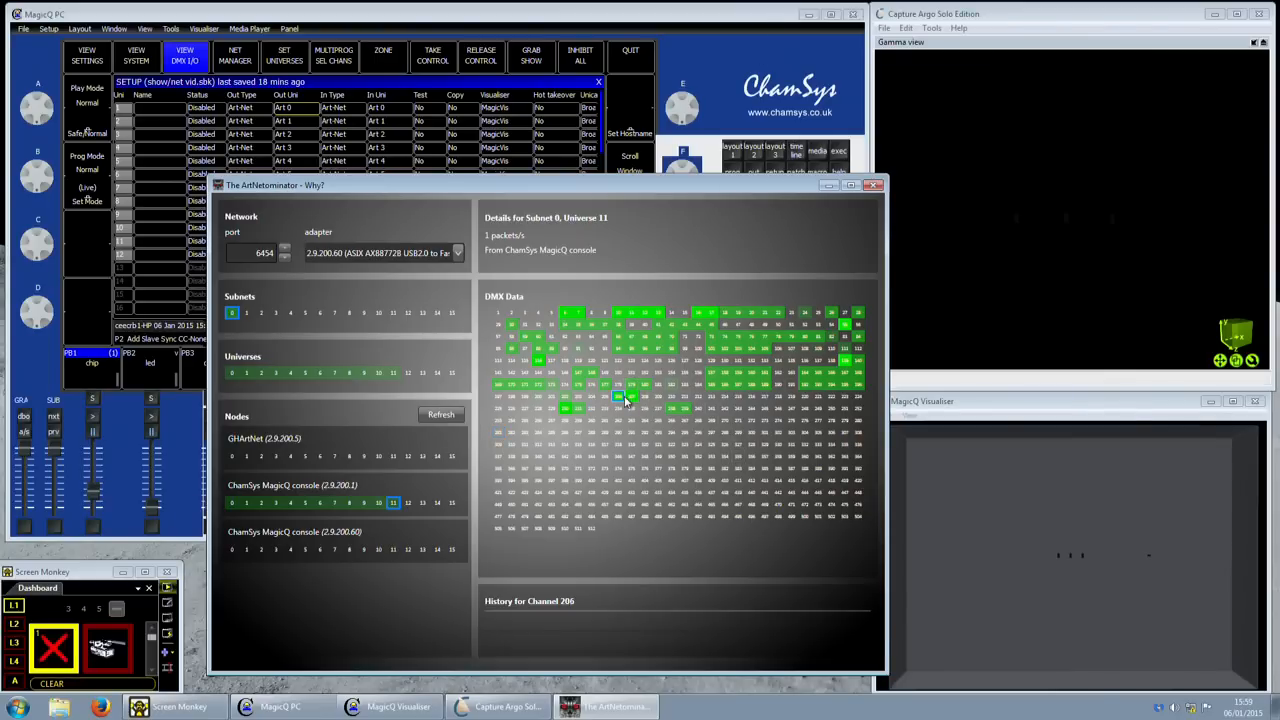
left_click(672, 325)
left_click(722, 327)
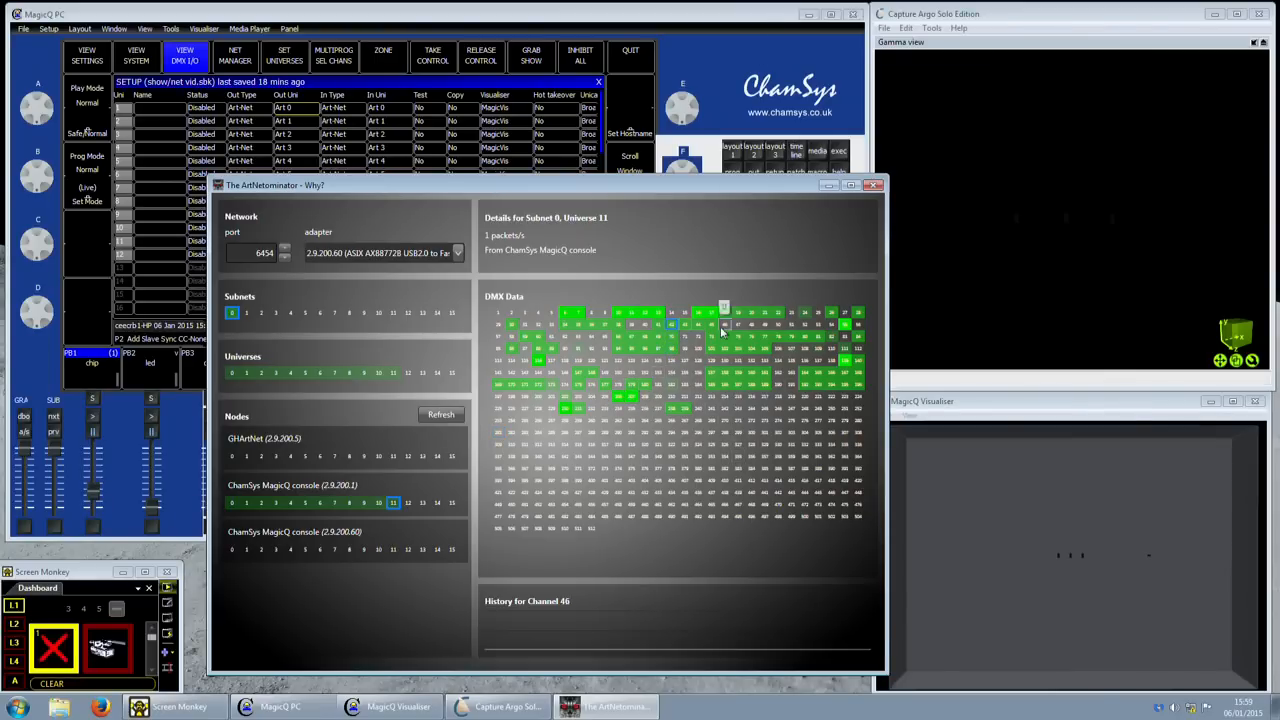
- Check channels 17, 7, 13, 55, 221 and 73, then return to MagicQ PC
left_click(719, 315)
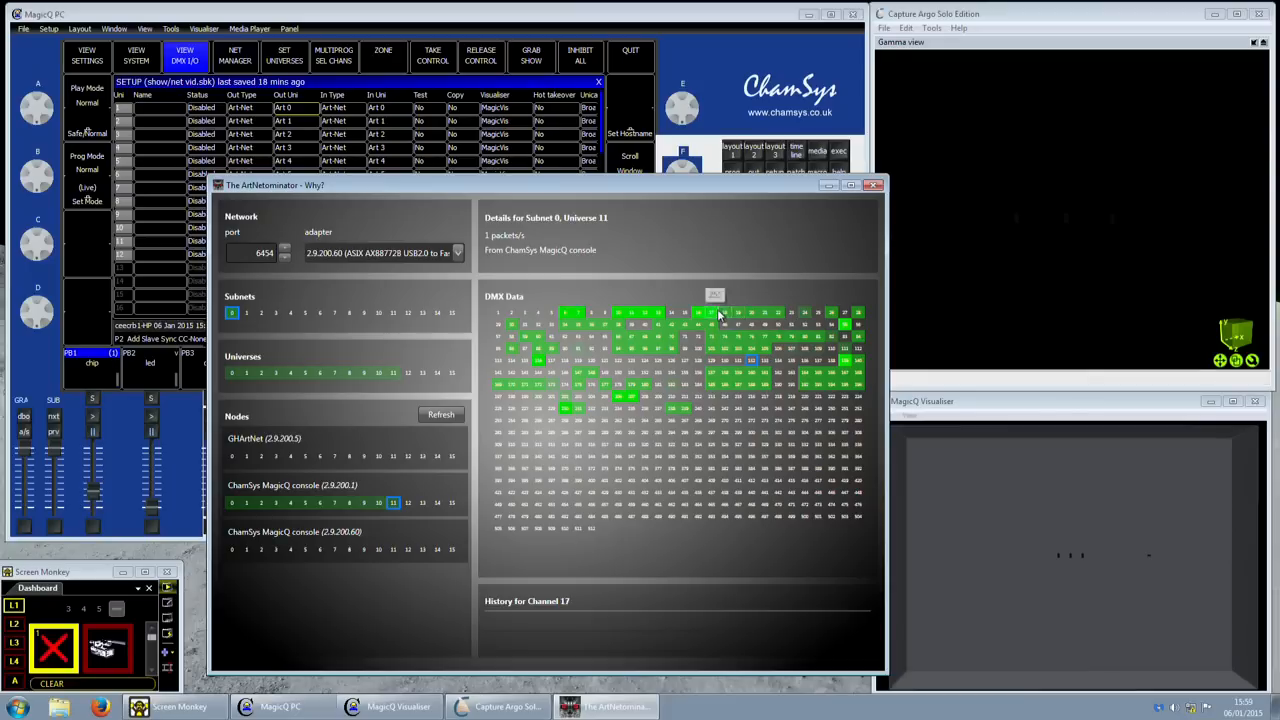
left_click(575, 315)
left_click(659, 314)
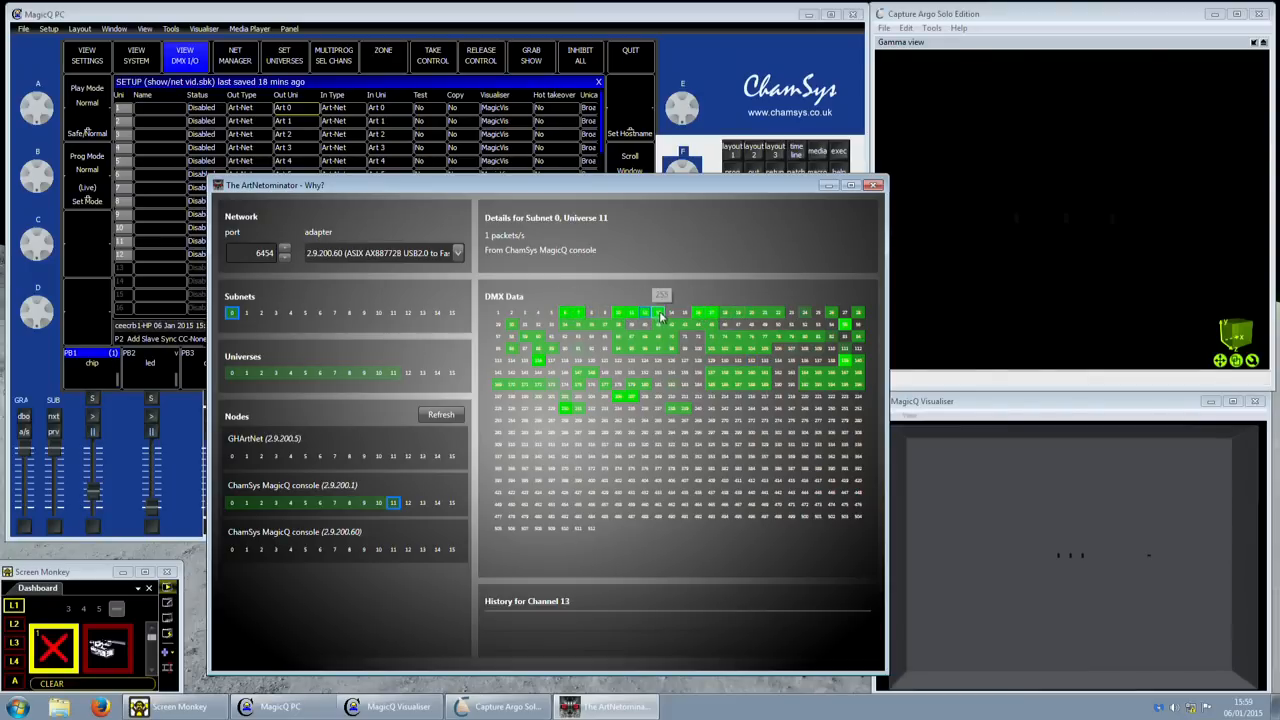
left_click(855, 325)
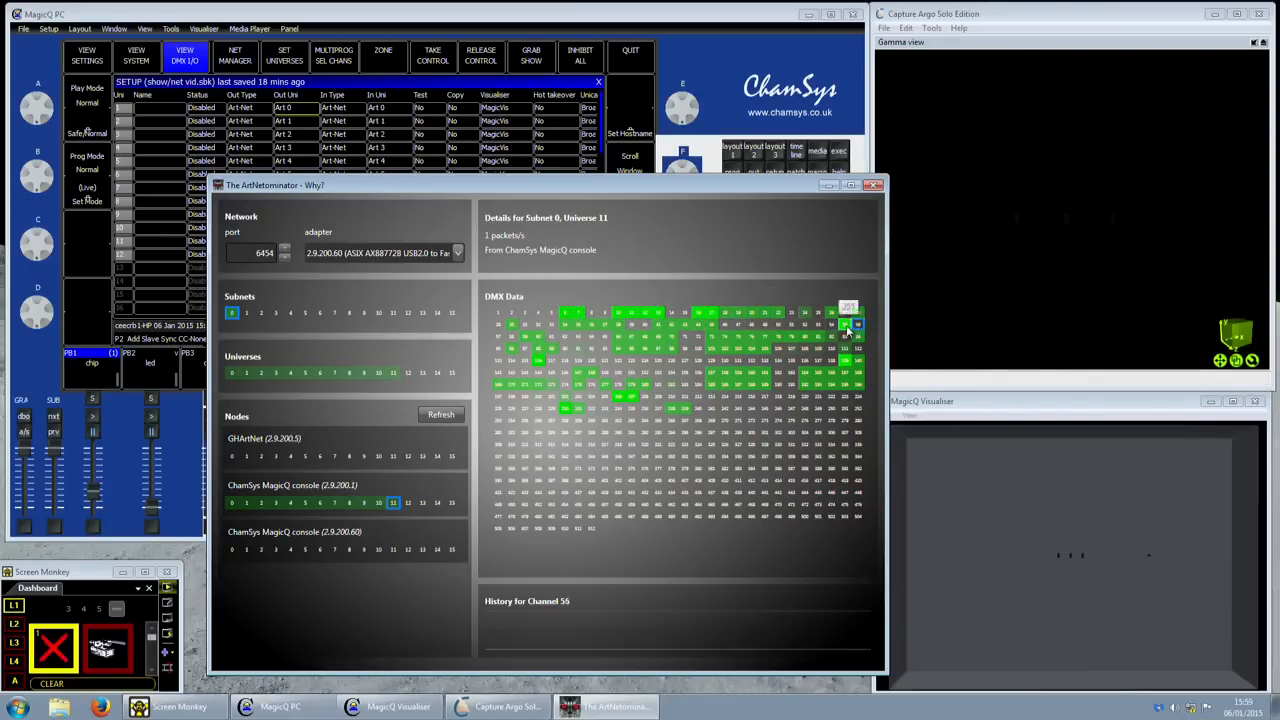
left_click(818, 394)
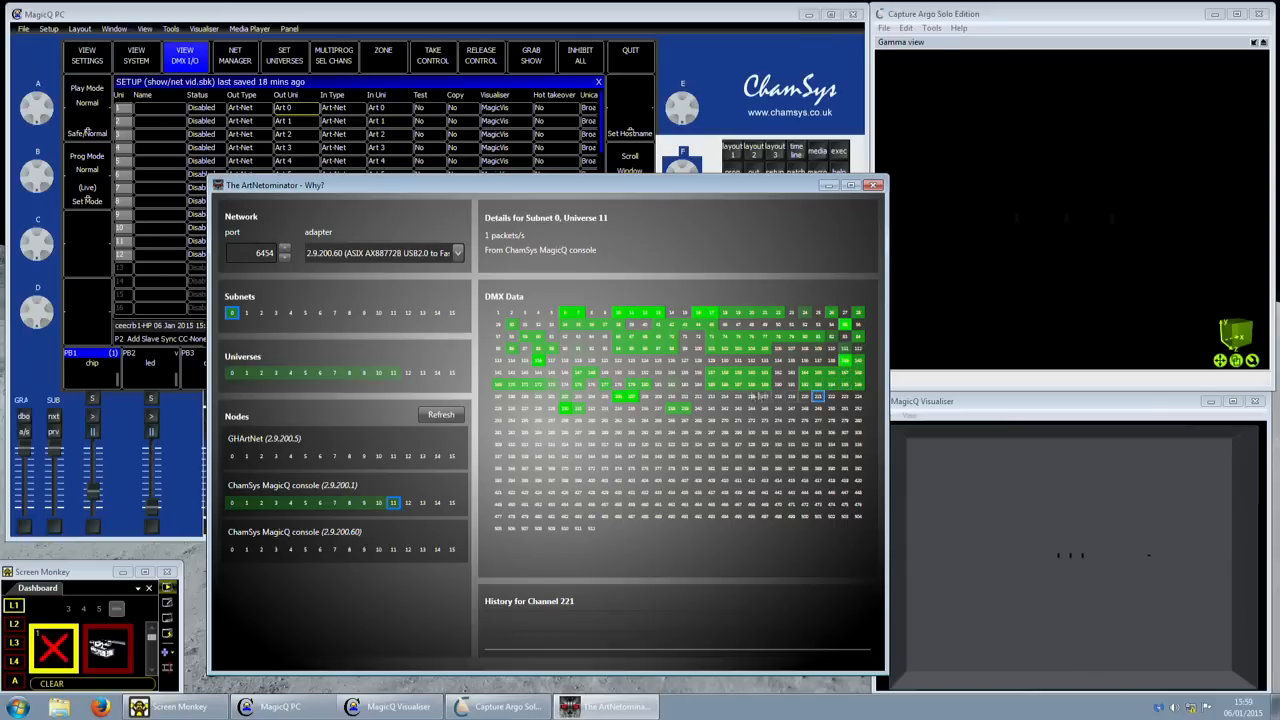
left_click(711, 336)
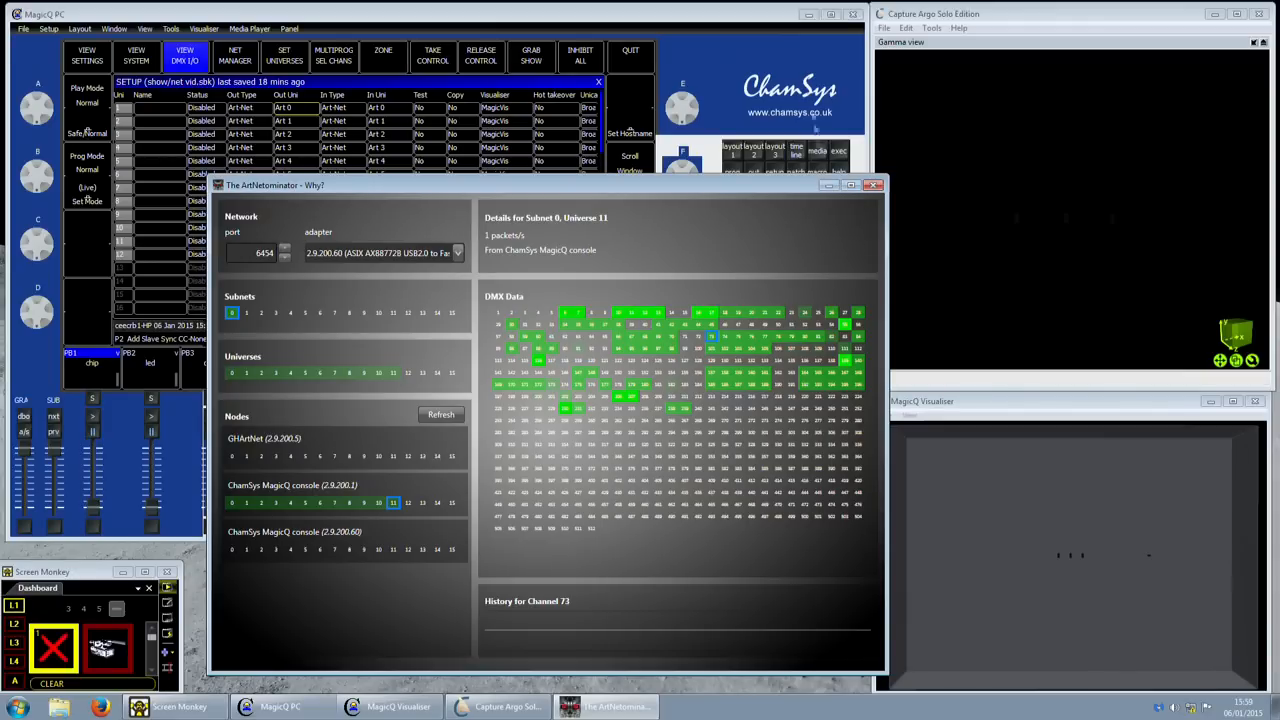
left_click(830, 57)
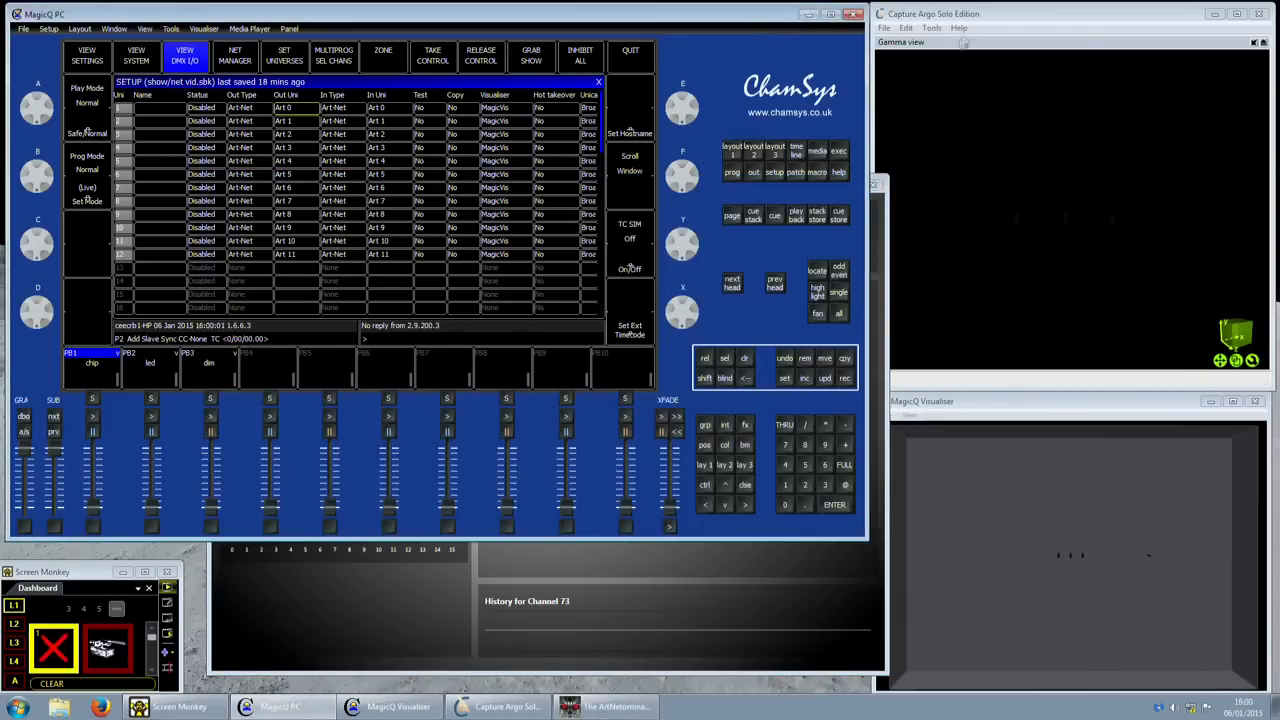
- Set Capture's Connectivity ArtNet IP address to Local Area Connection 2 (2.9.200.60) and close Options
left_click(930, 28)
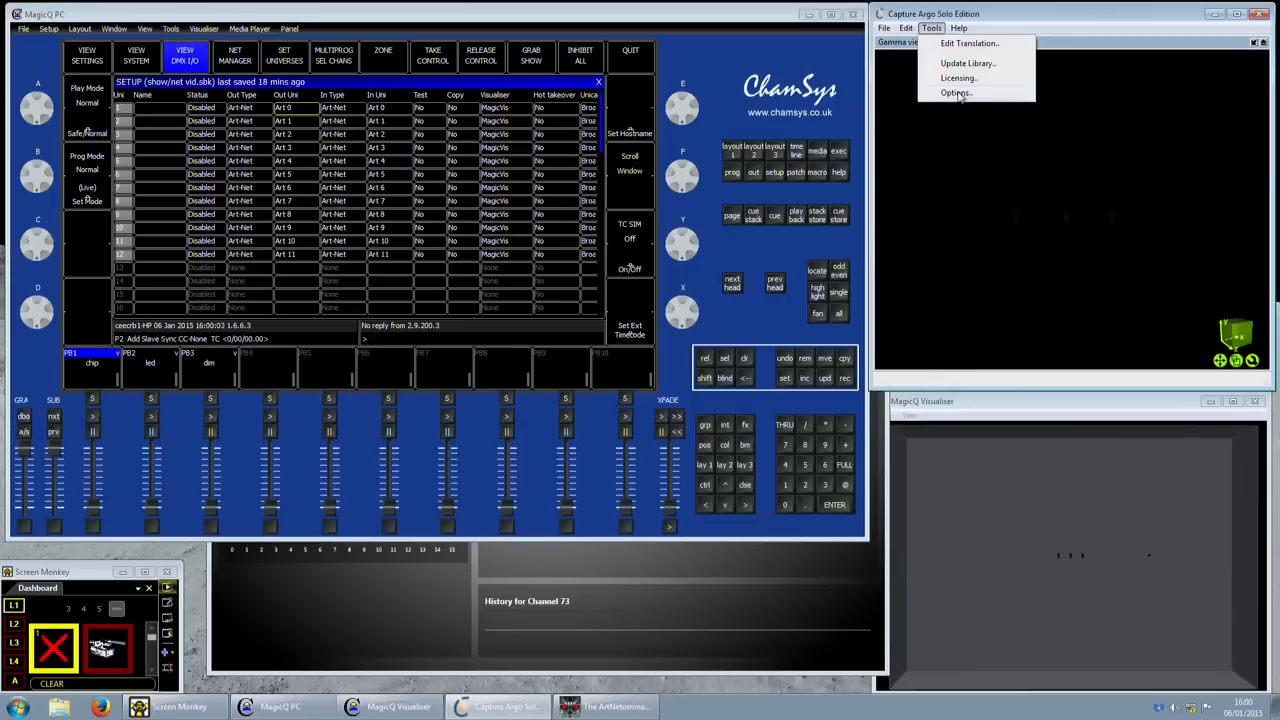
left_click(956, 93)
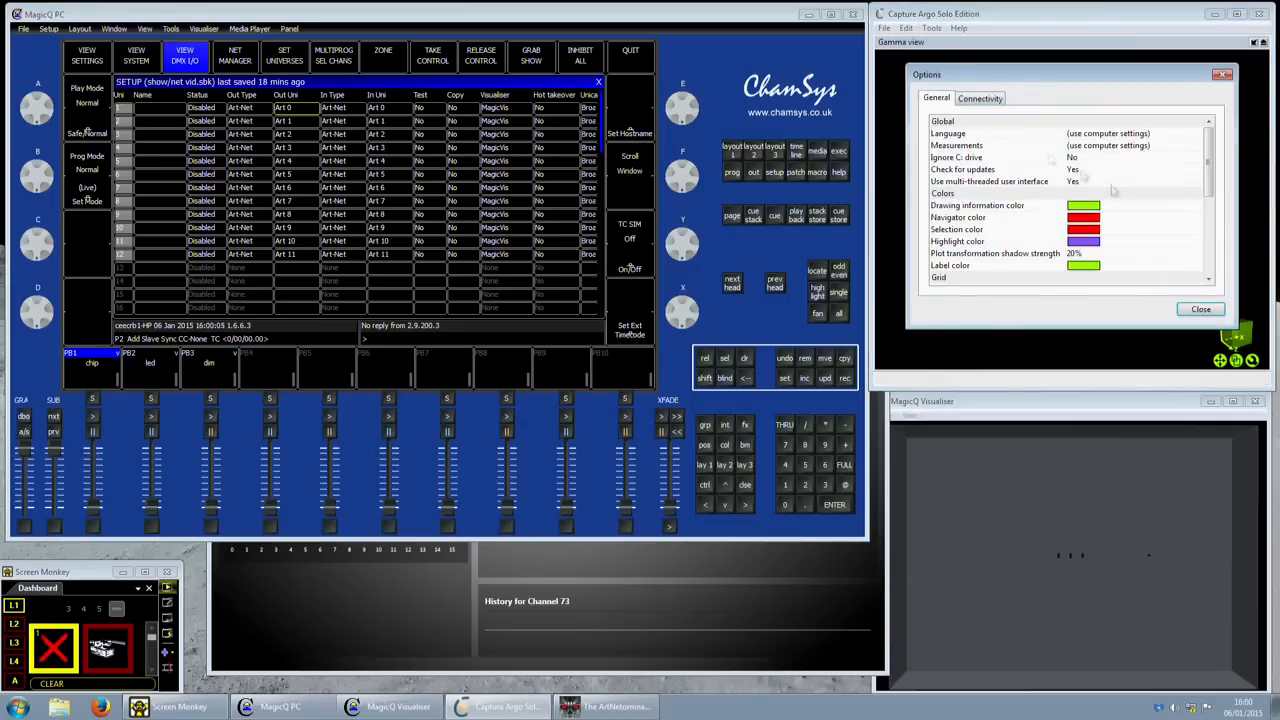
left_click(980, 102)
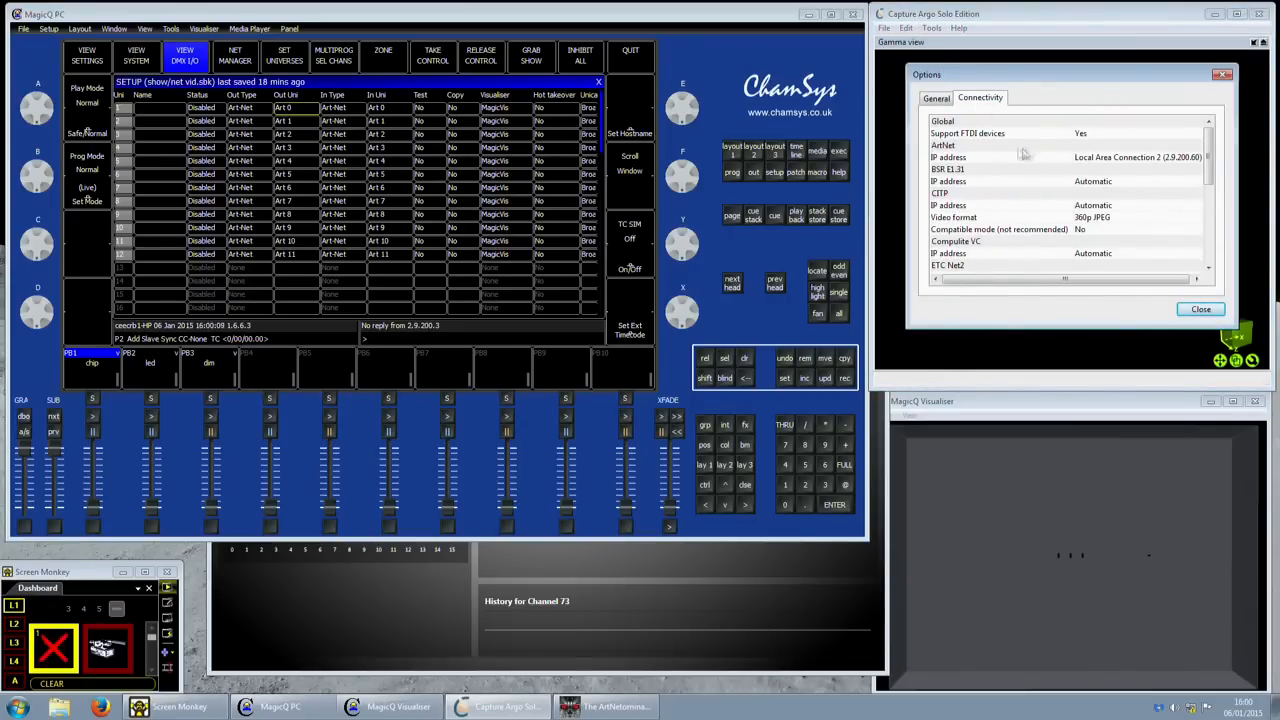
left_click(1094, 160)
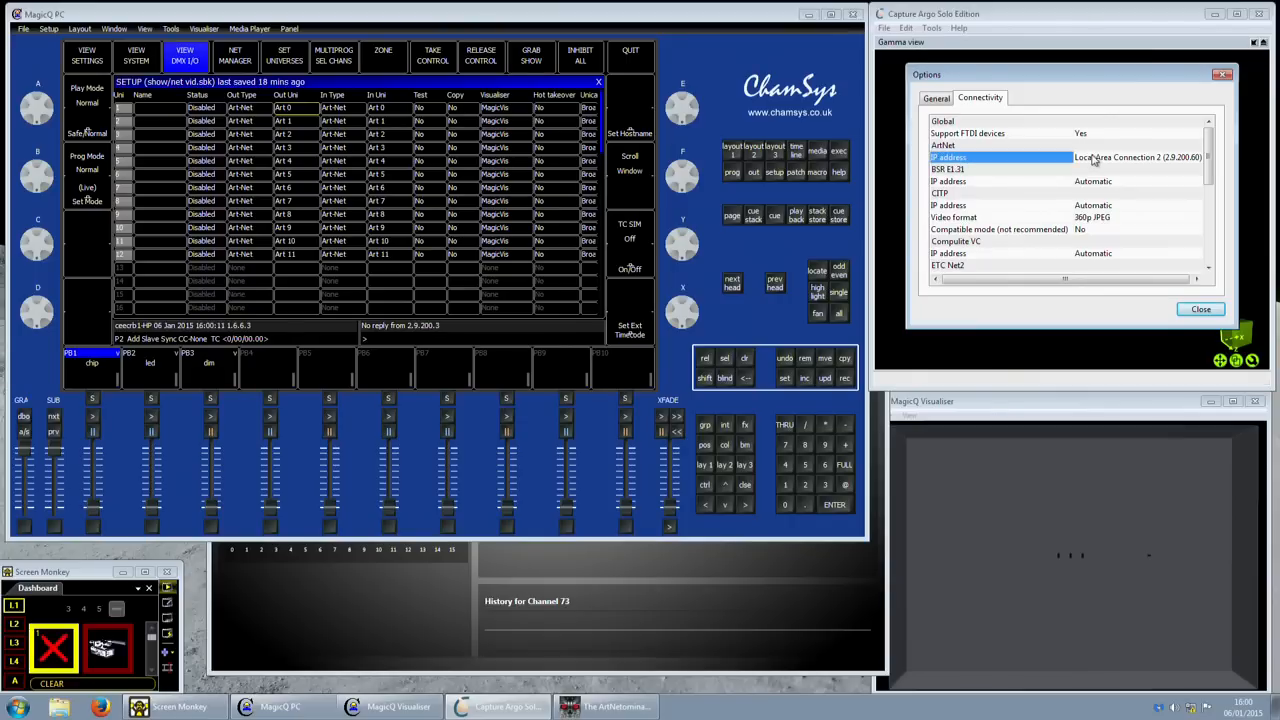
left_click(1098, 160)
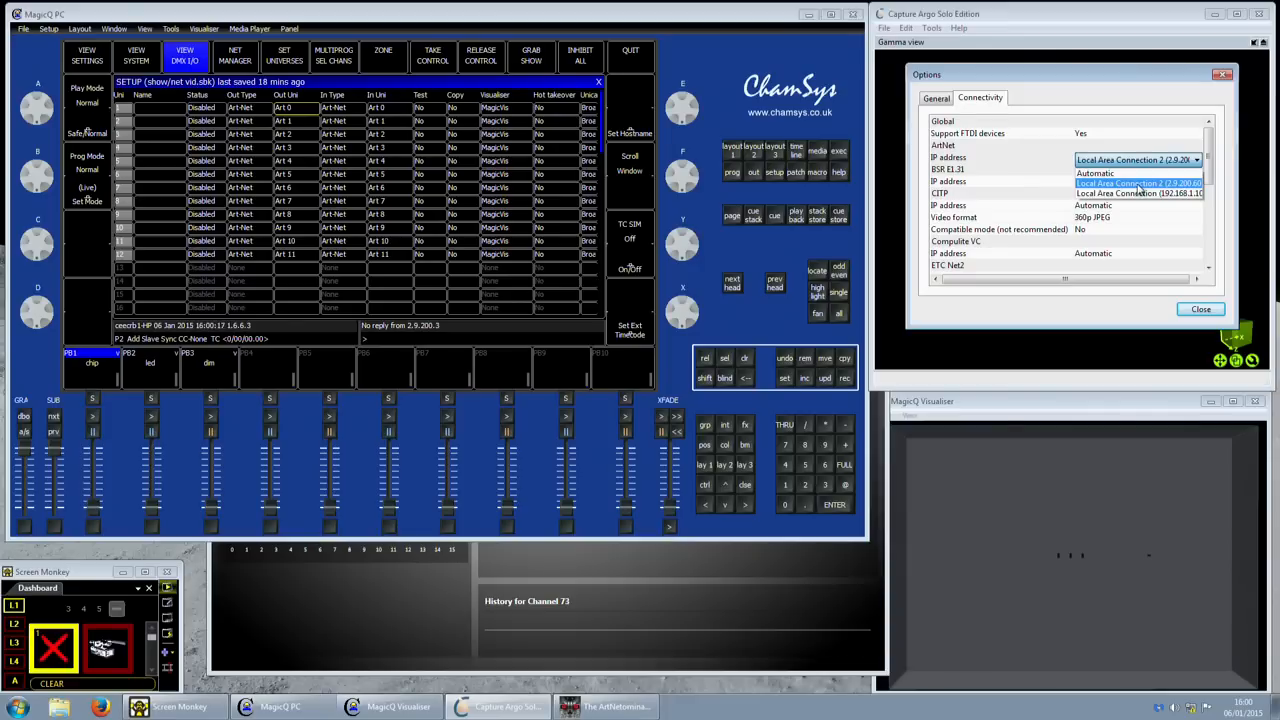
left_click(1220, 78)
left_click(1220, 76)
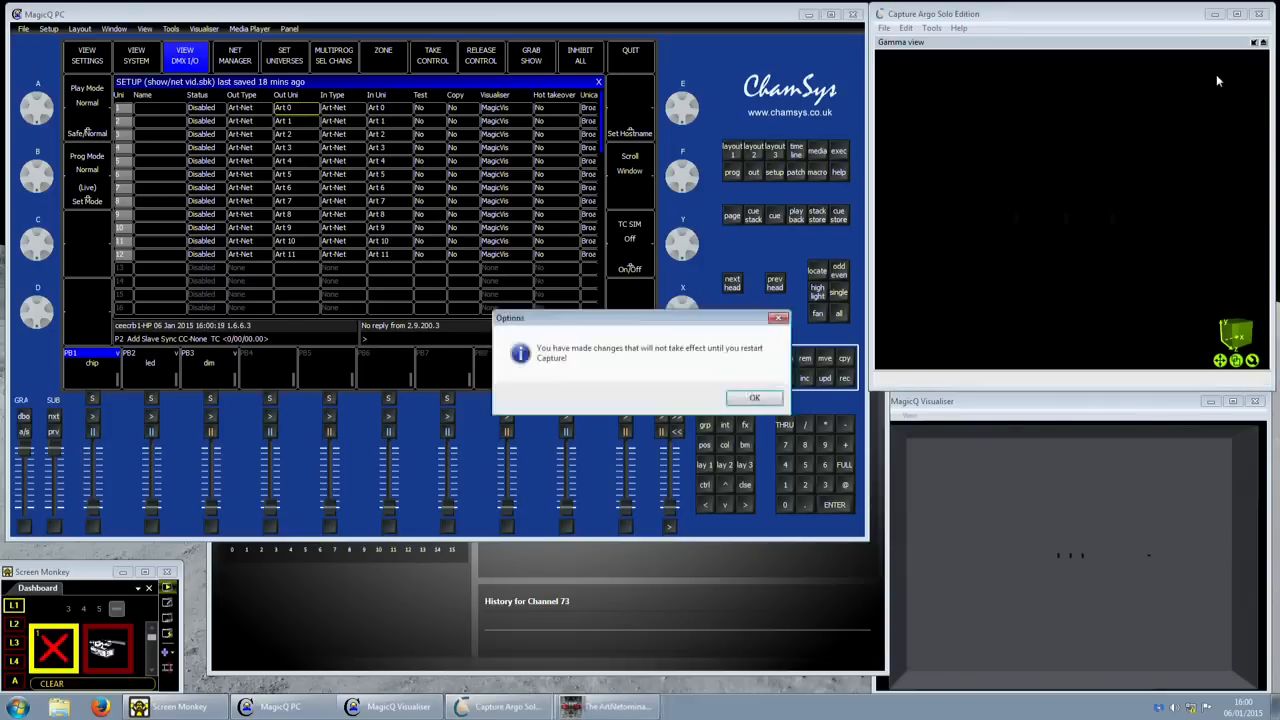
- Dismiss Capture's restart notice, then open and close the Visualiser's 3D beam settings
left_click(754, 397)
left_click(1057, 409)
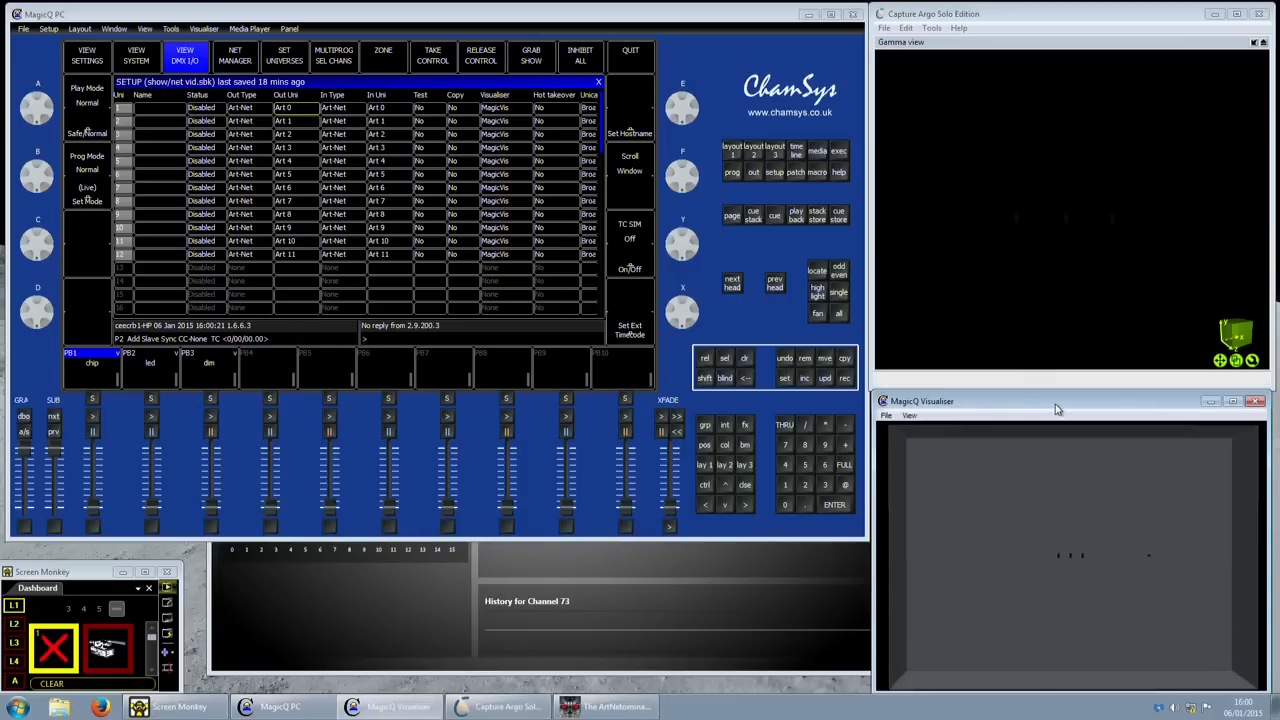
left_click(887, 415)
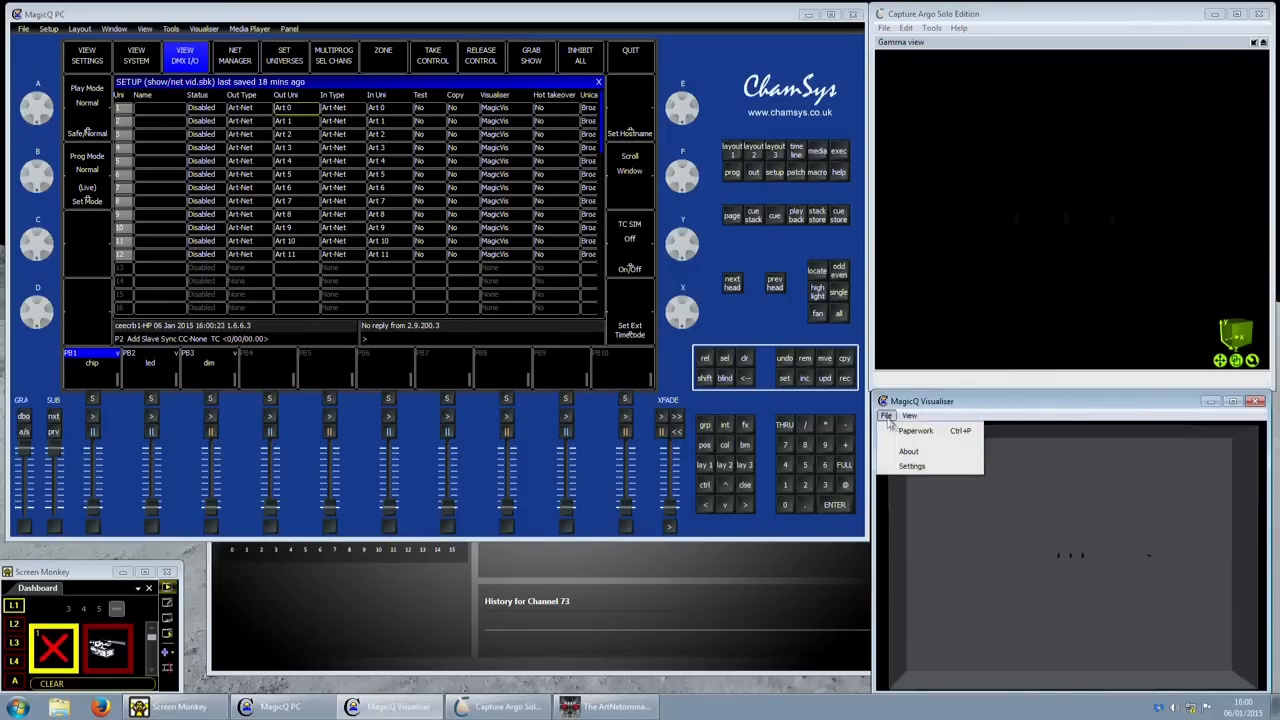
left_click(910, 466)
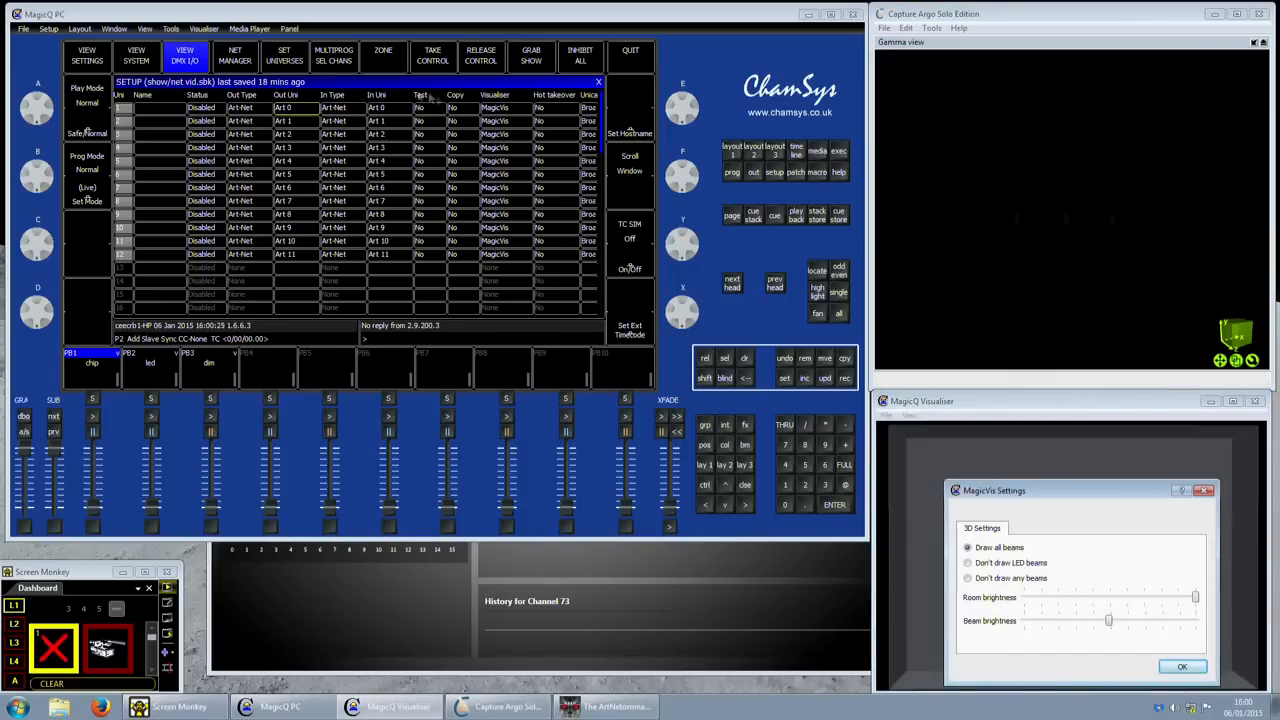
left_click(1182, 666)
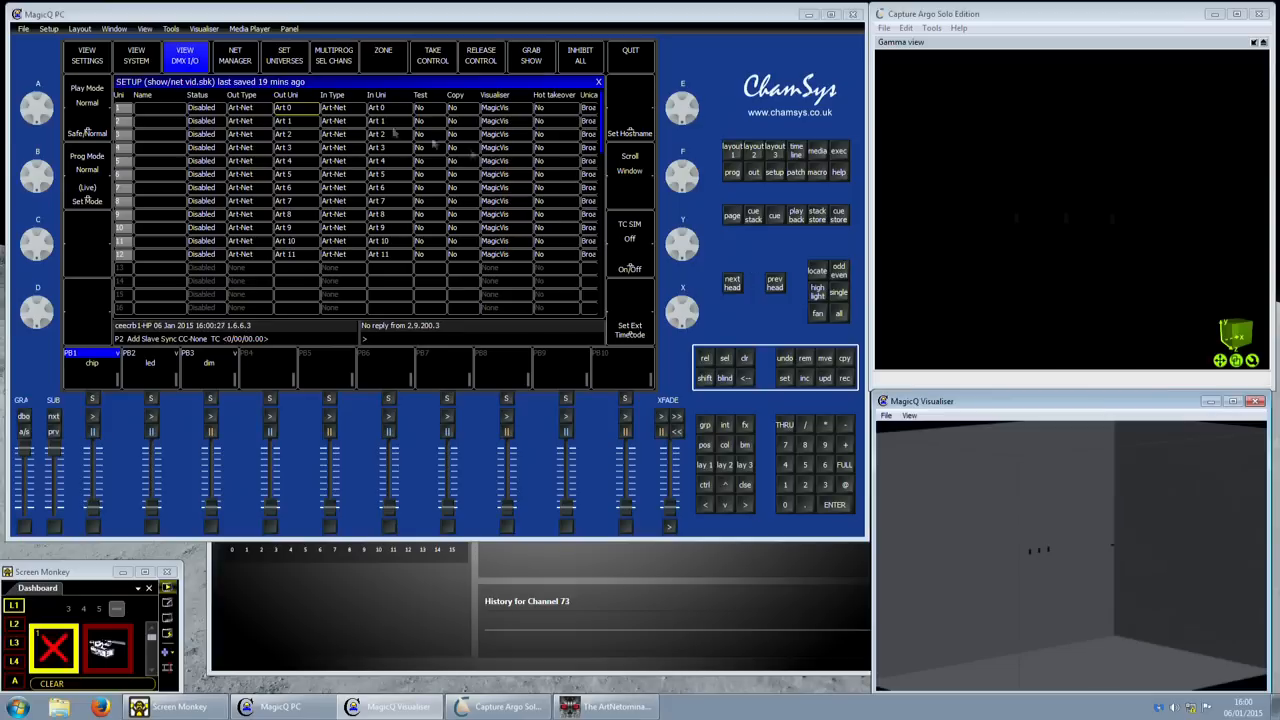
- Close and reopen the Visualiser window via MagicQ's Visualiser > View Visualiser
left_click(205, 29)
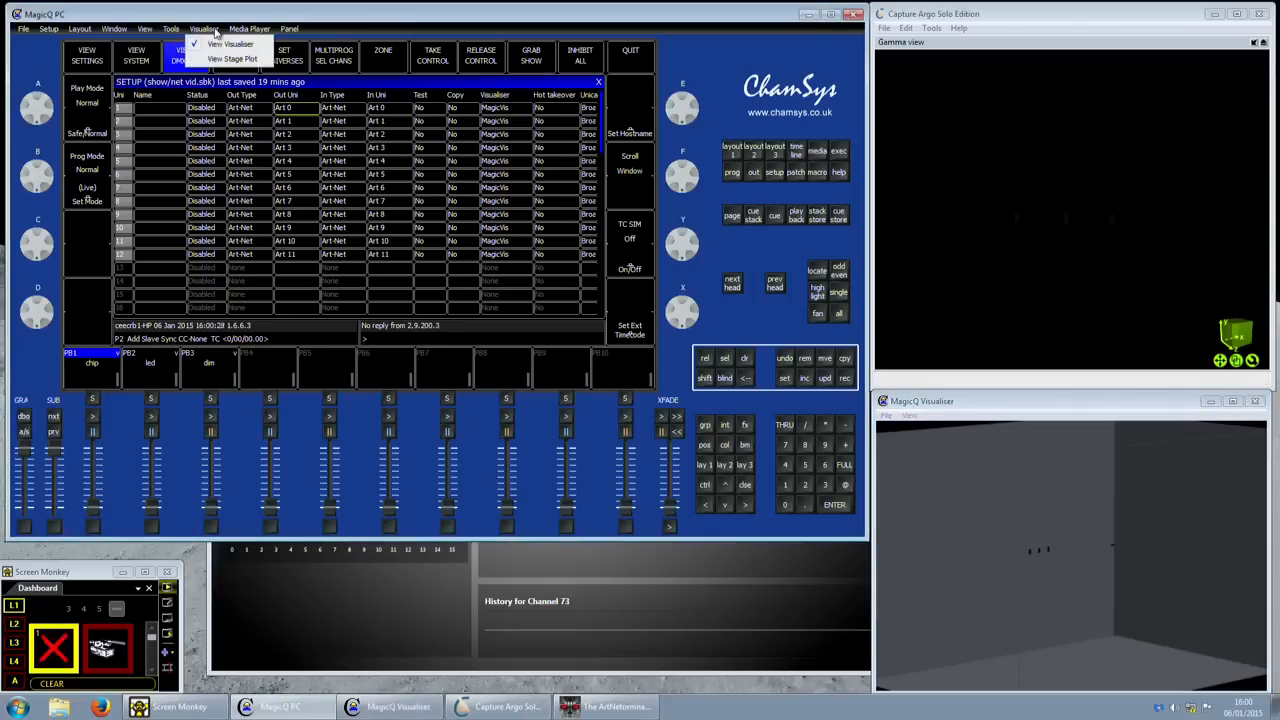
left_click(213, 45)
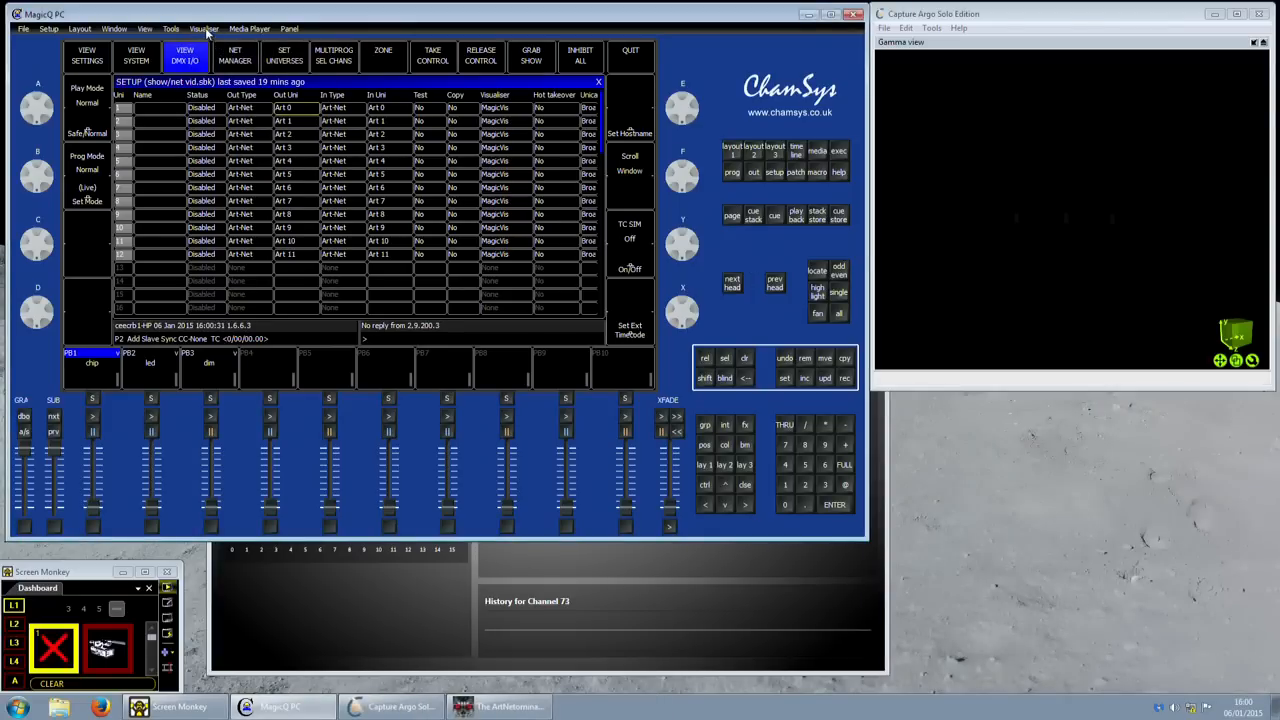
left_click(205, 29)
left_click(213, 45)
- Launch MagicVis from Start > All Programs > ChamSys MagicQ and approve the User Account Control prompt
left_click(18, 707)
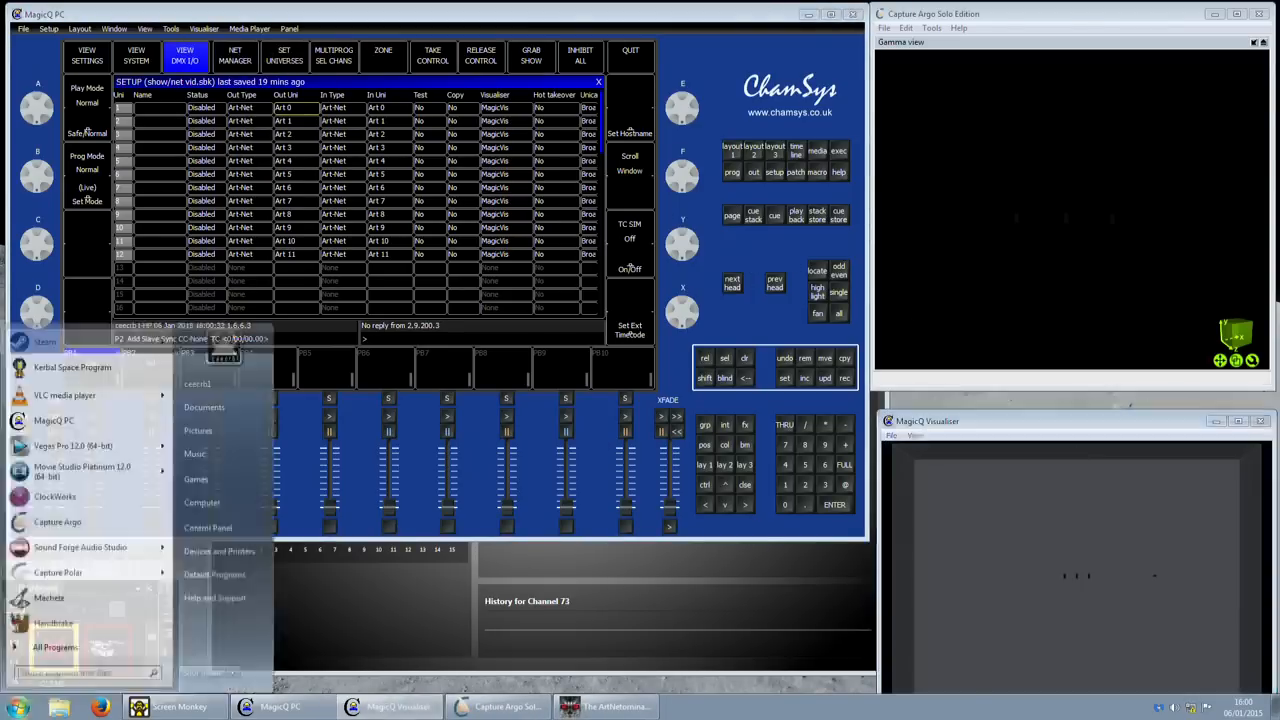
left_click(50, 648)
scroll(76, 610, "down", 4)
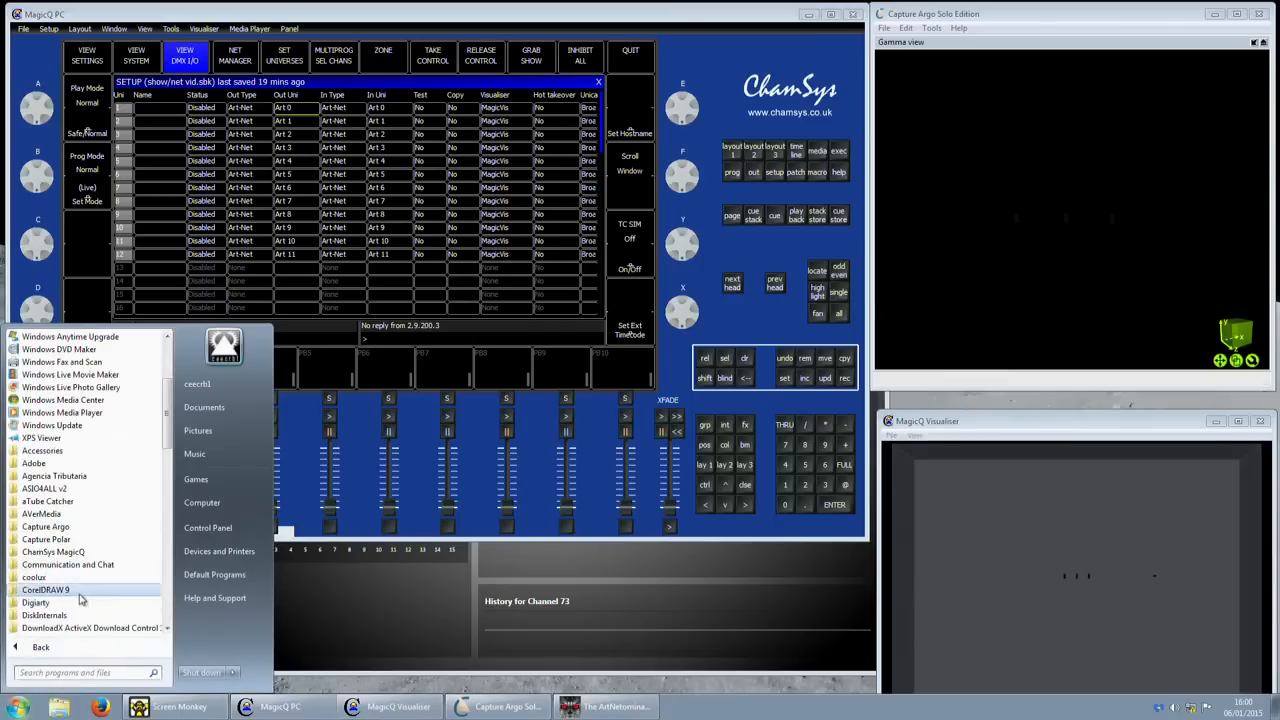
left_click(68, 554)
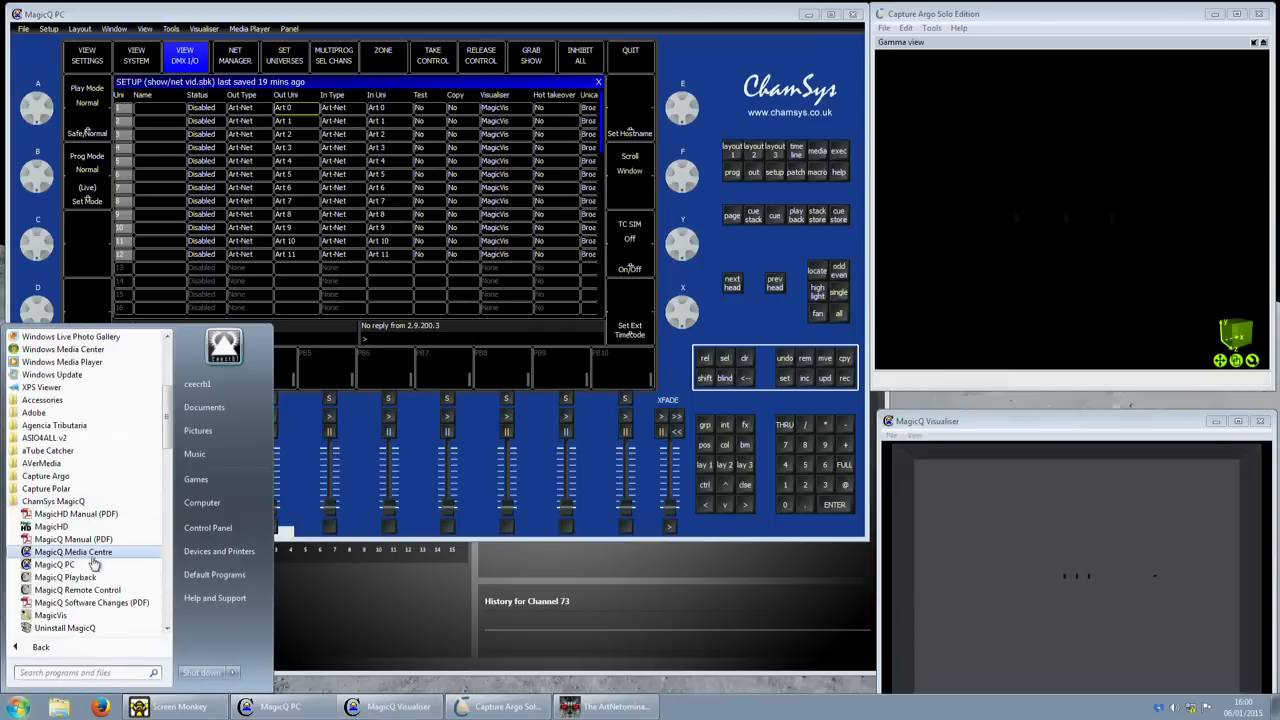
left_click(86, 615)
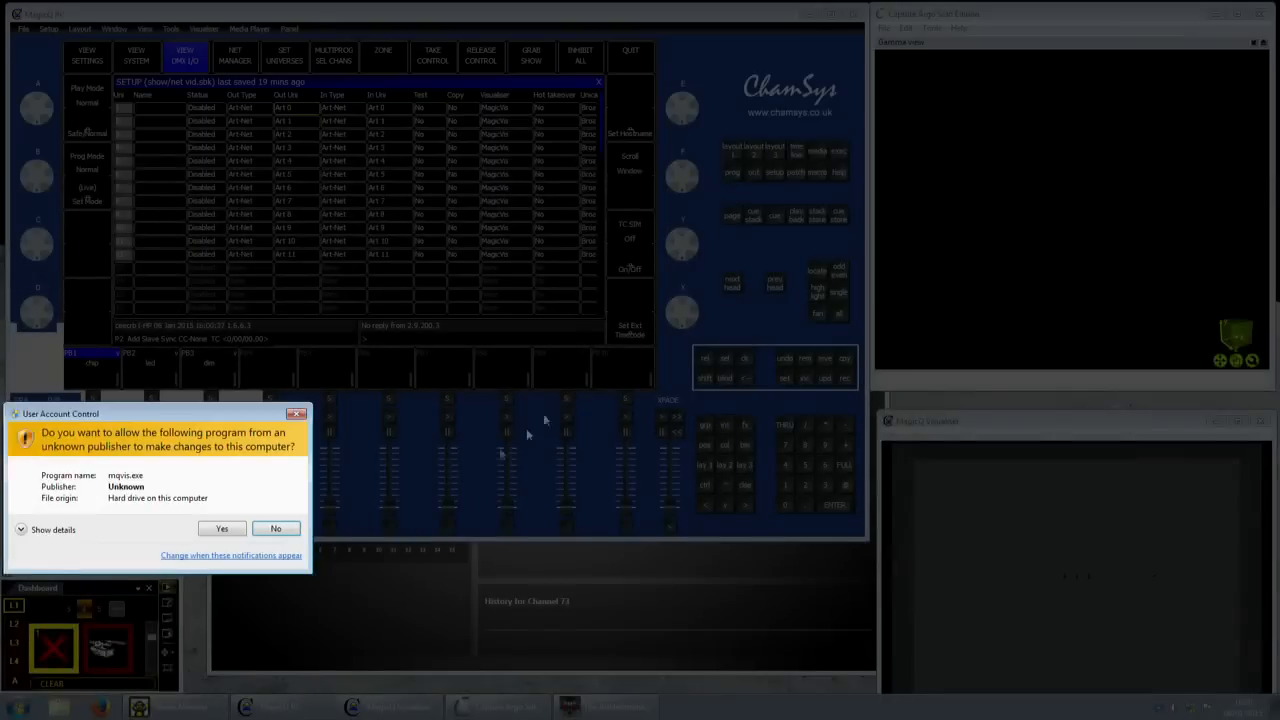
left_click(216, 527)
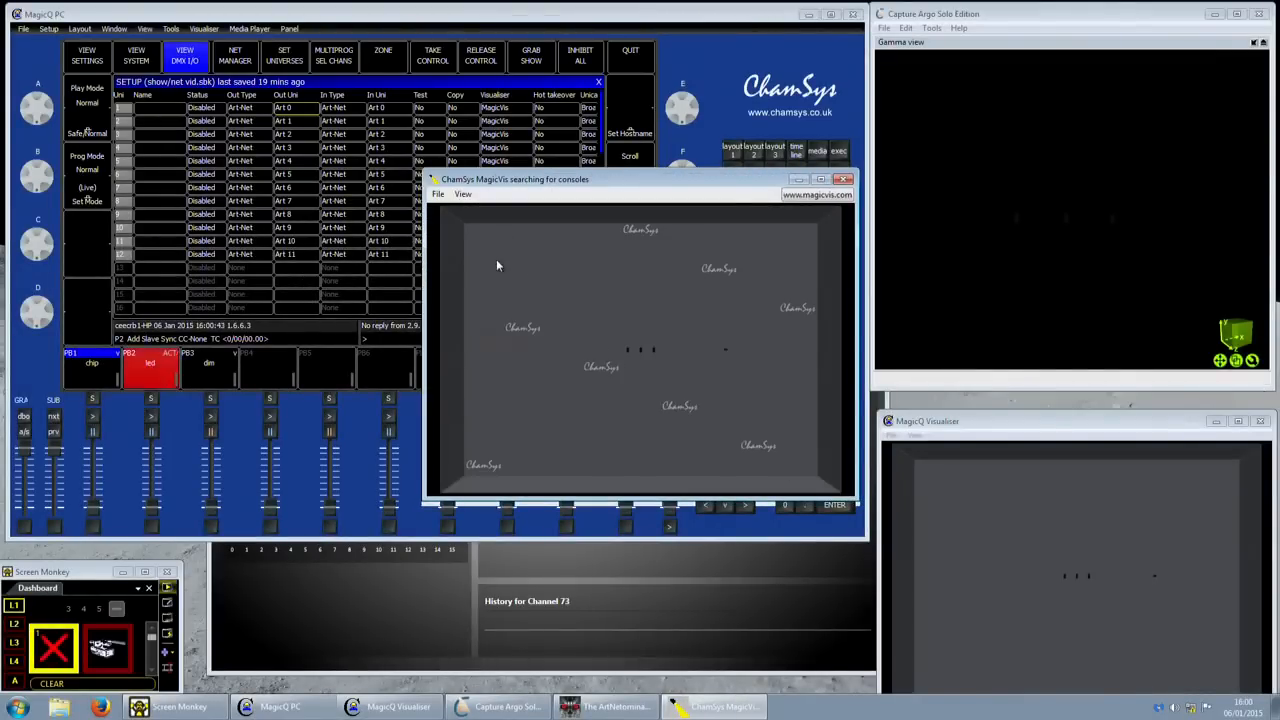
- Confirm MagicVis's Network settings port is Local Area Connection 2 (2.9.200.60)
left_click(438, 194)
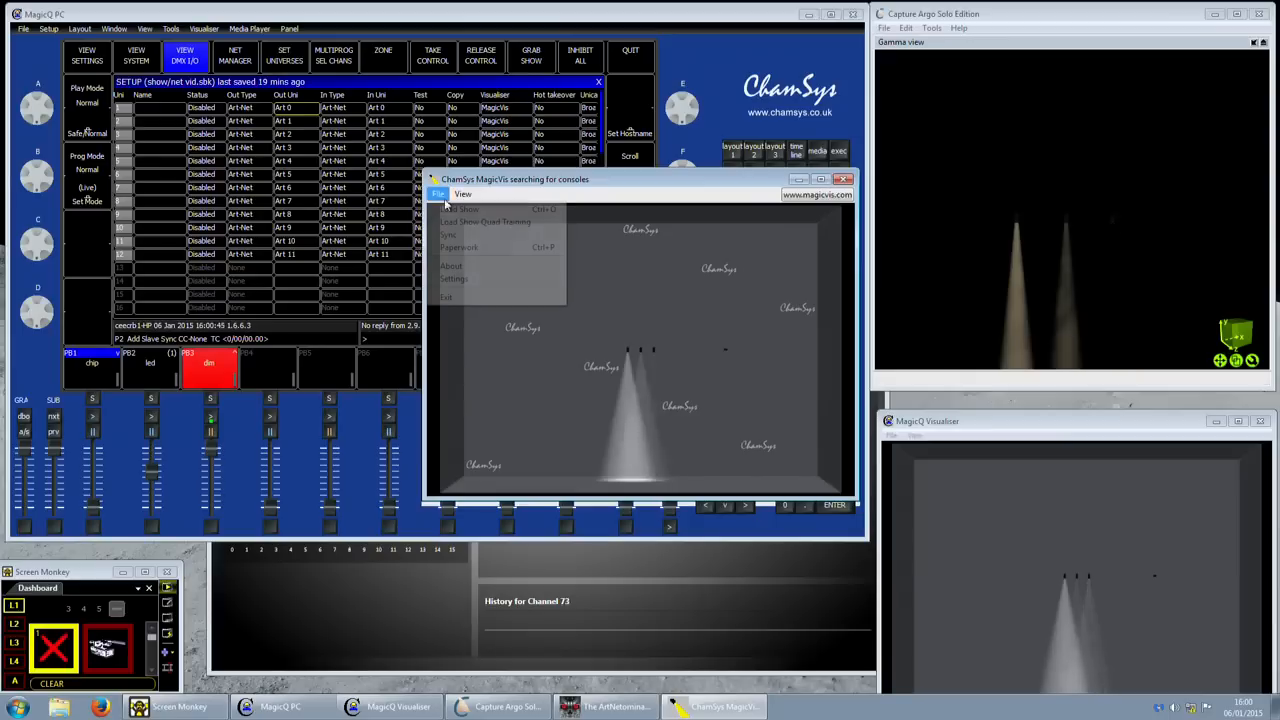
left_click(470, 266)
left_click(598, 305)
left_click(643, 337)
left_click(650, 349)
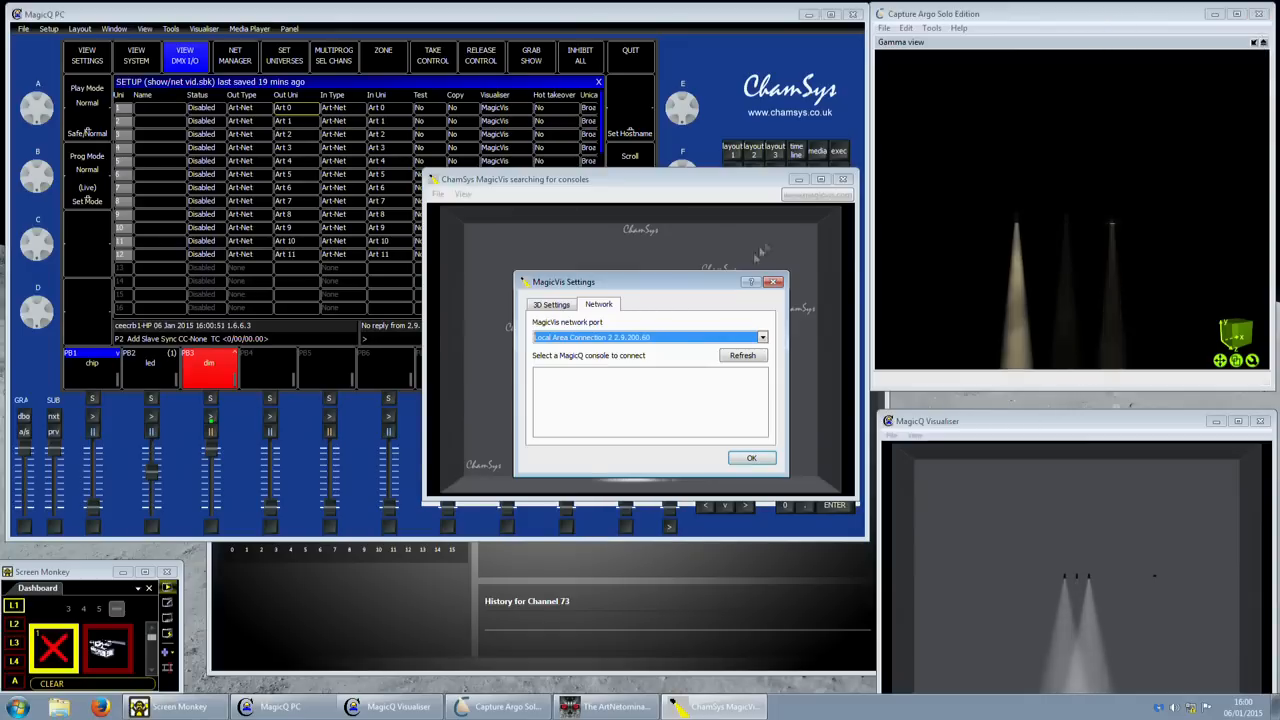
left_click(553, 305)
left_click(591, 308)
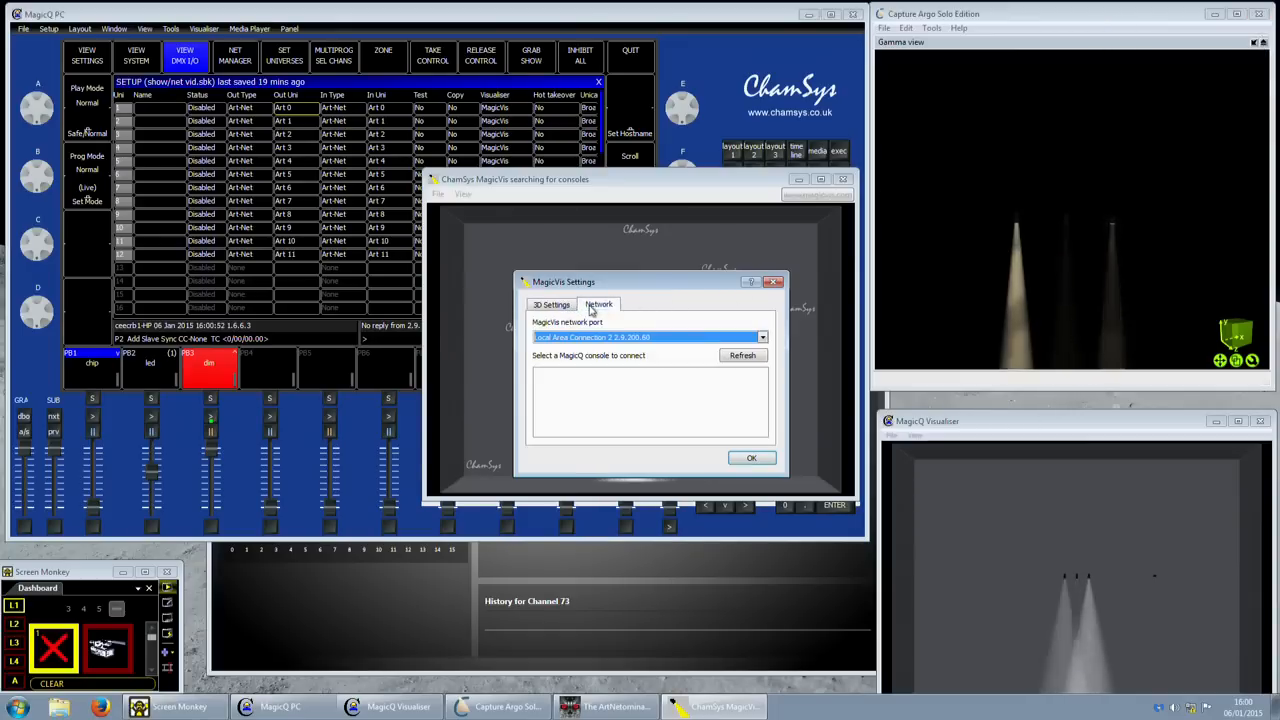
left_click(773, 282)
- Close the MagicVis window
left_click_drag(689, 182, 571, 232)
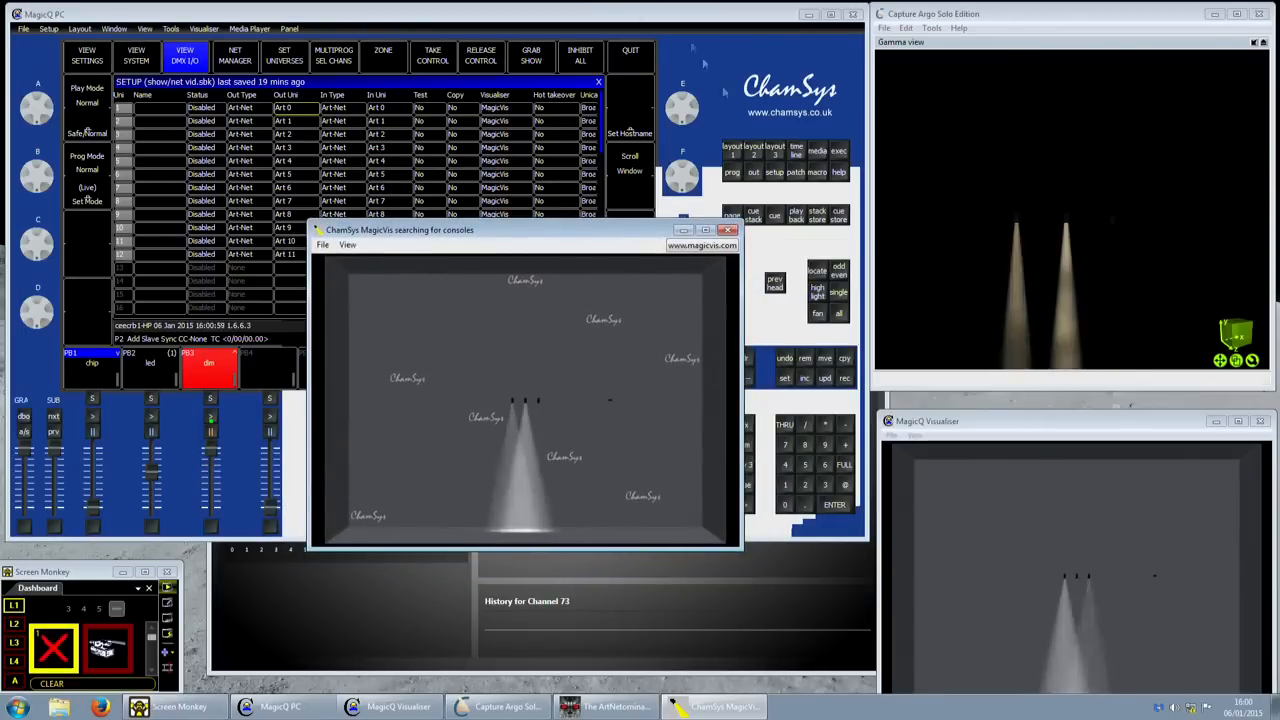
left_click(729, 230)
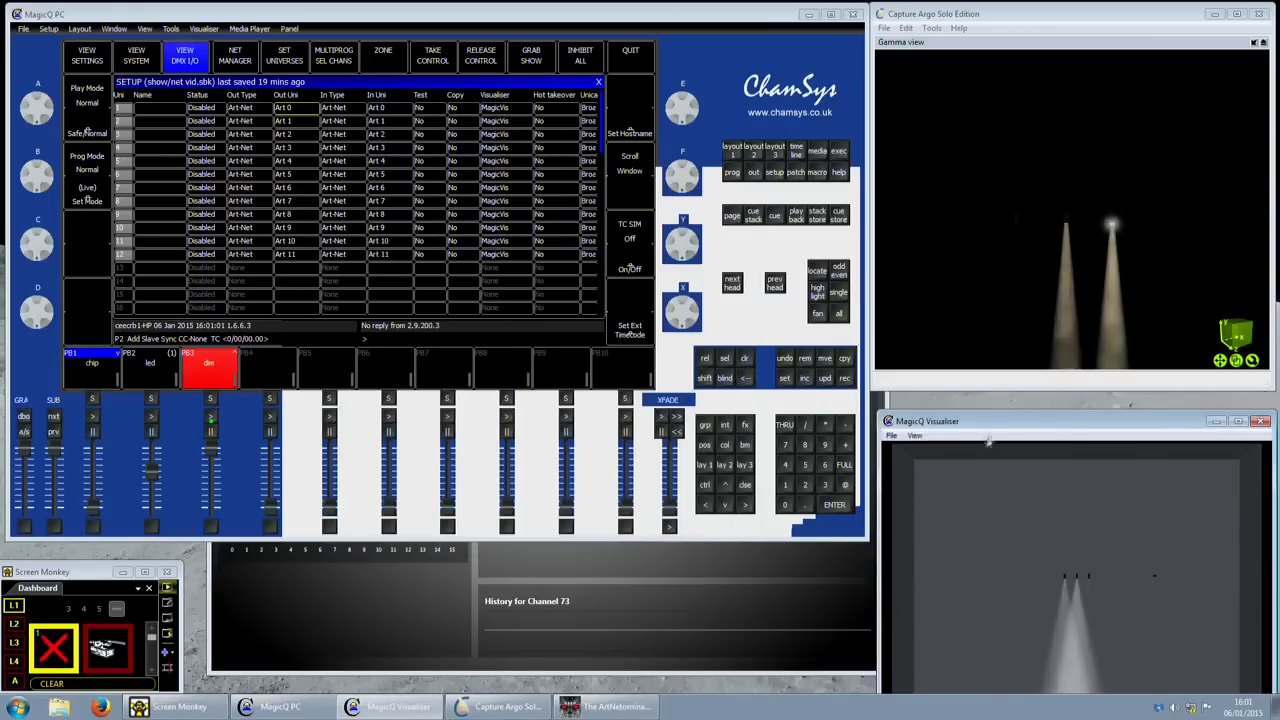
left_click_drag(988, 438, 992, 422)
- Show MagicQ PC's network page with IP 2.9.200.60, subnet 255.0.0.0 and web port 8080
left_click(522, 15)
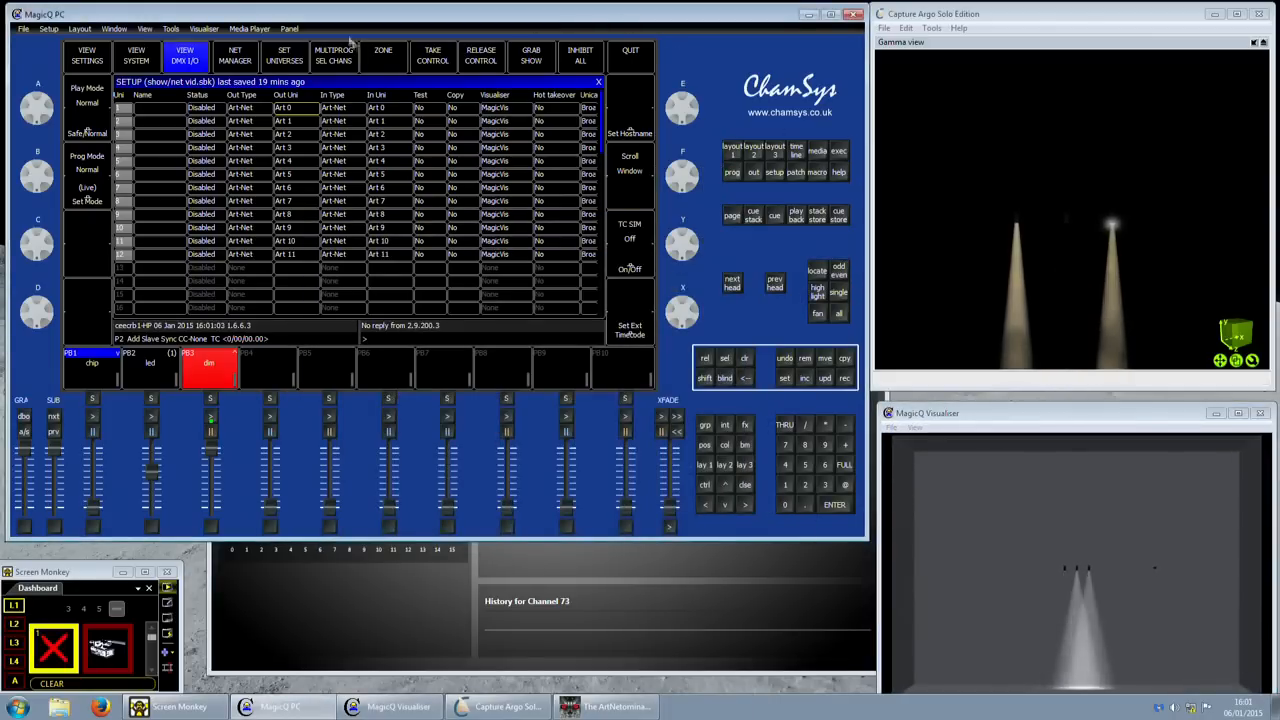
left_click(110, 66)
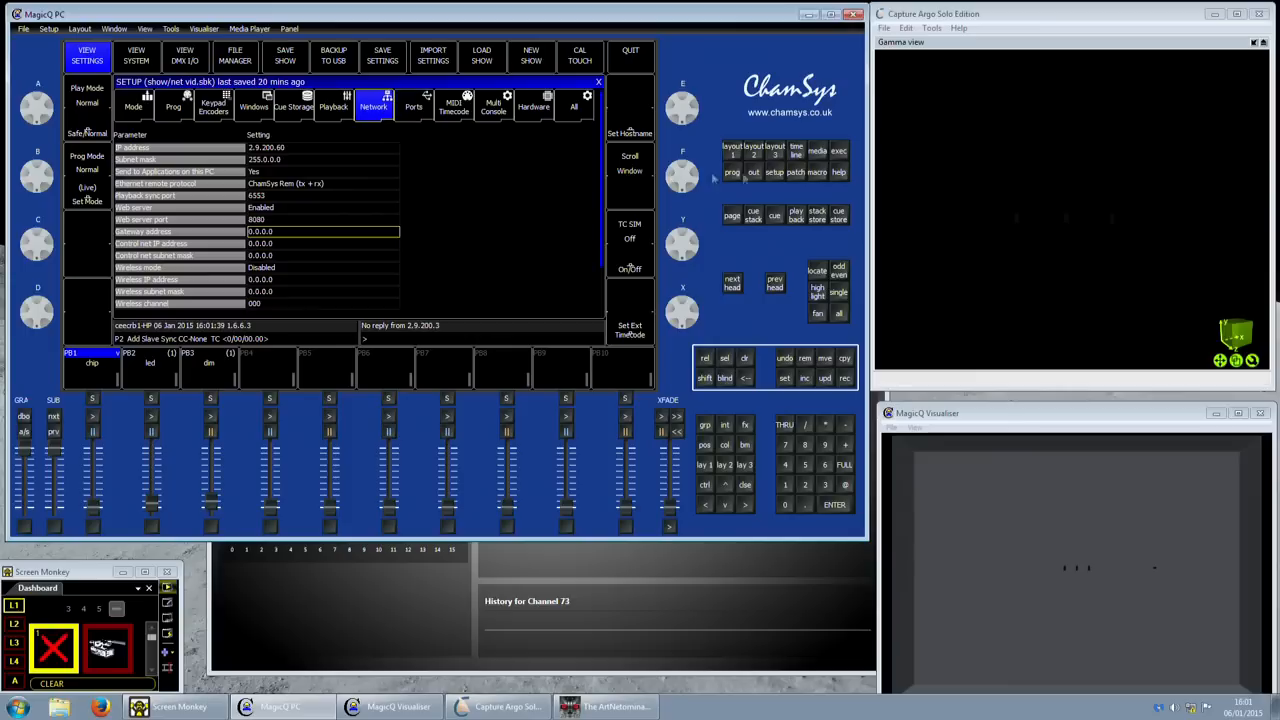
left_click(818, 153)
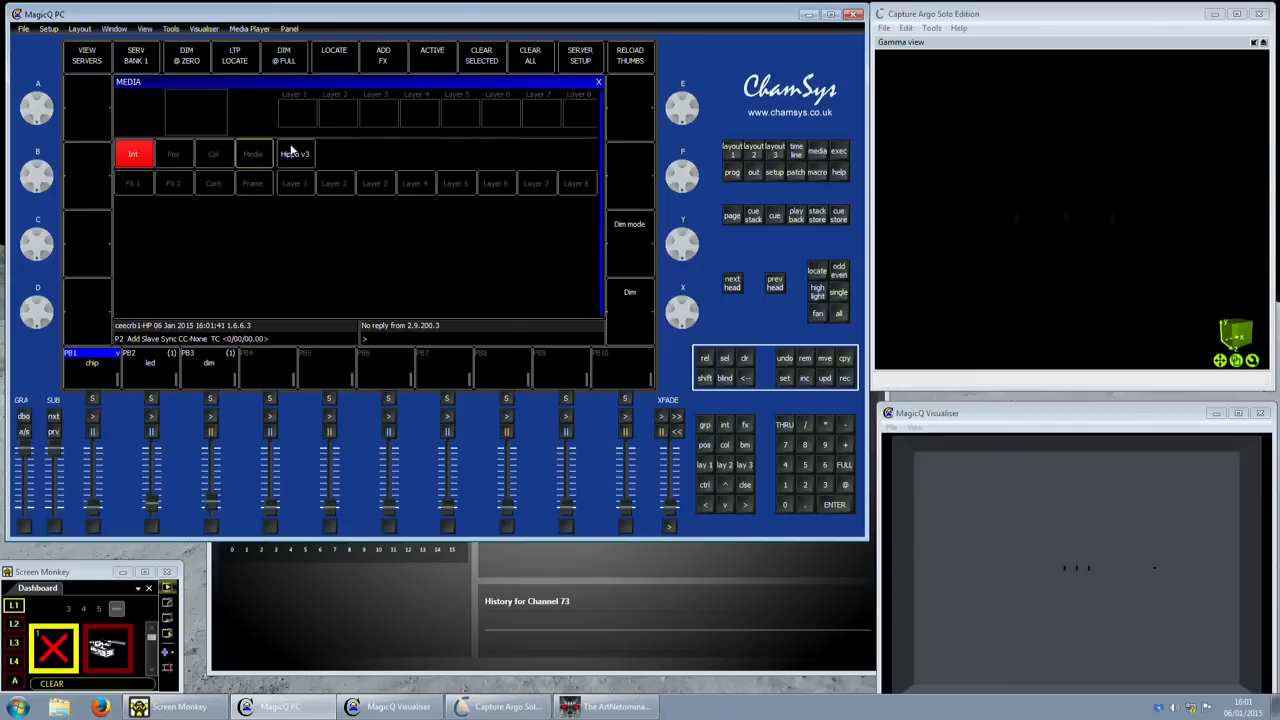
- Load Ode to Flight HD onto Hippo v3 layer 1 at 100% level, then view the patch
left_click(293, 153)
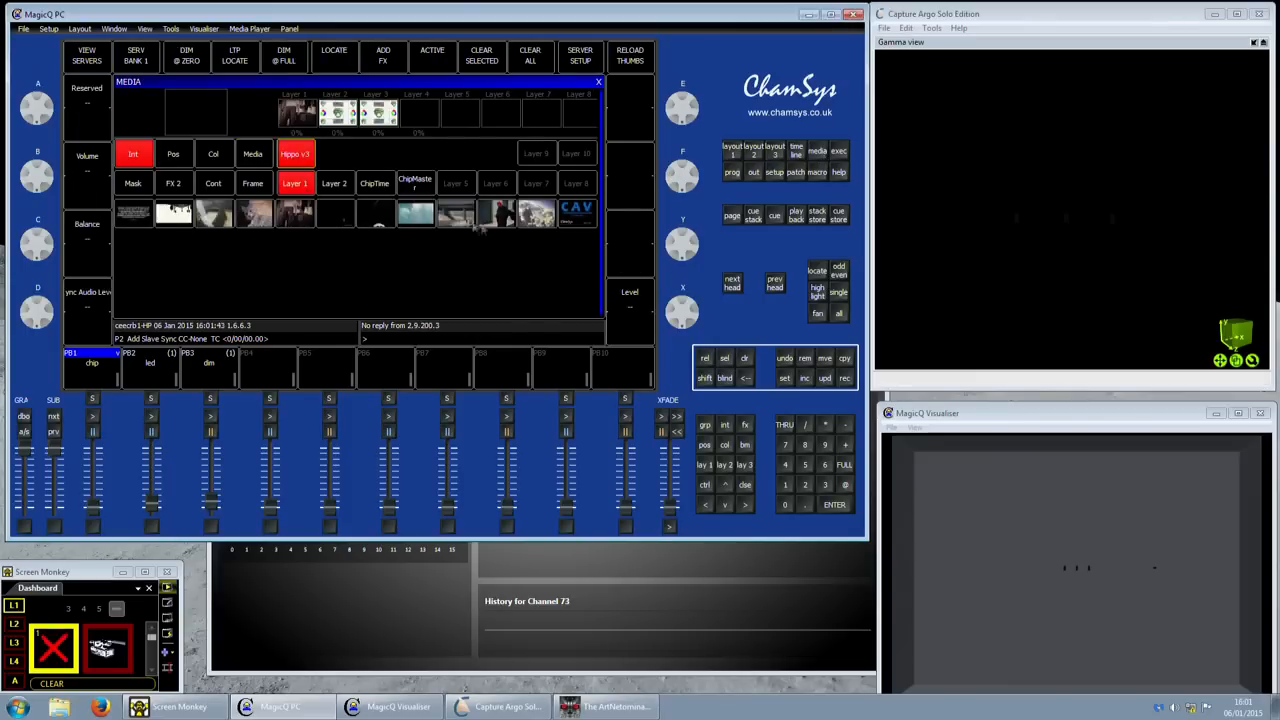
left_click(428, 224)
left_click(618, 302)
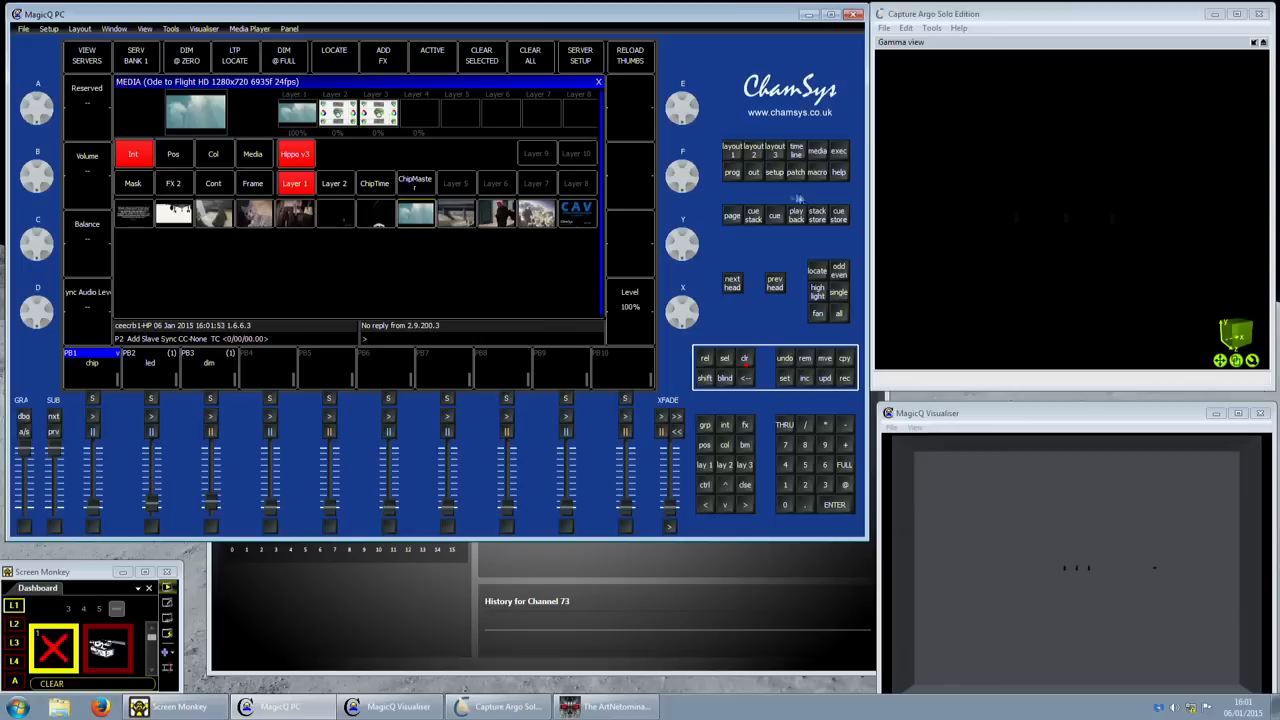
left_click(790, 176)
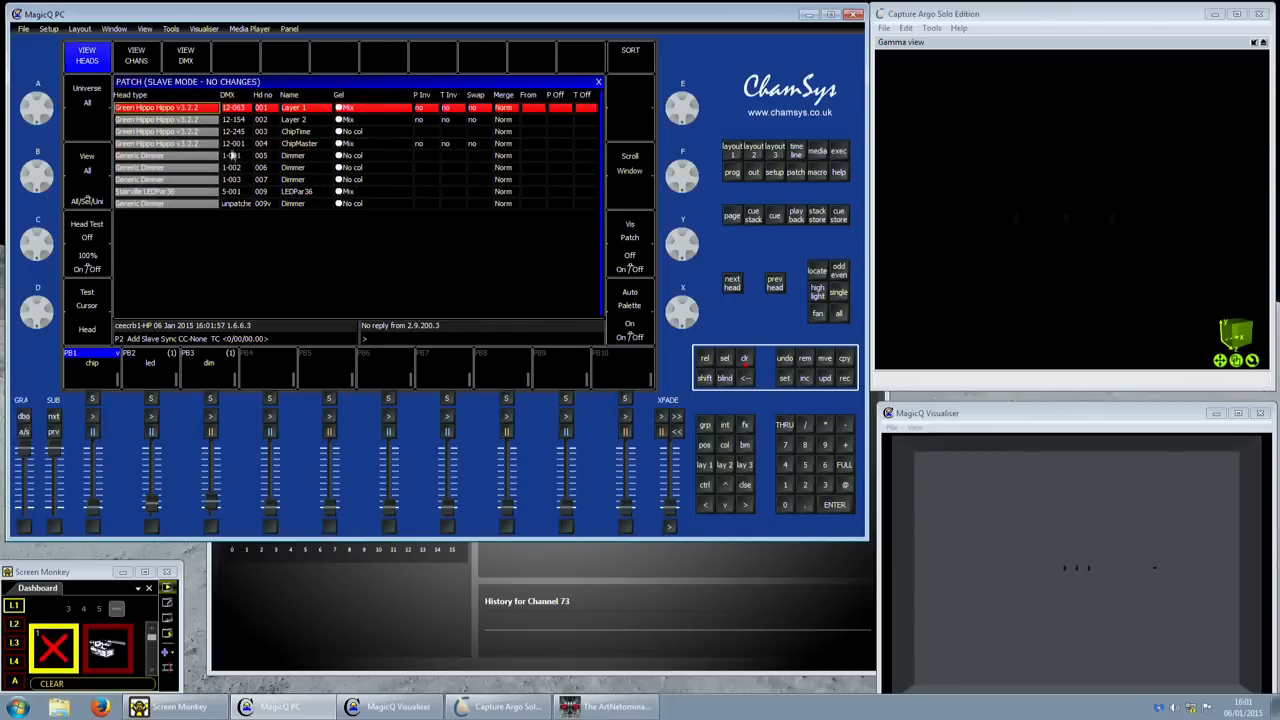
- Check the DMX I/O universe outputs, then return to MagicQ's Network settings page
left_click(776, 173)
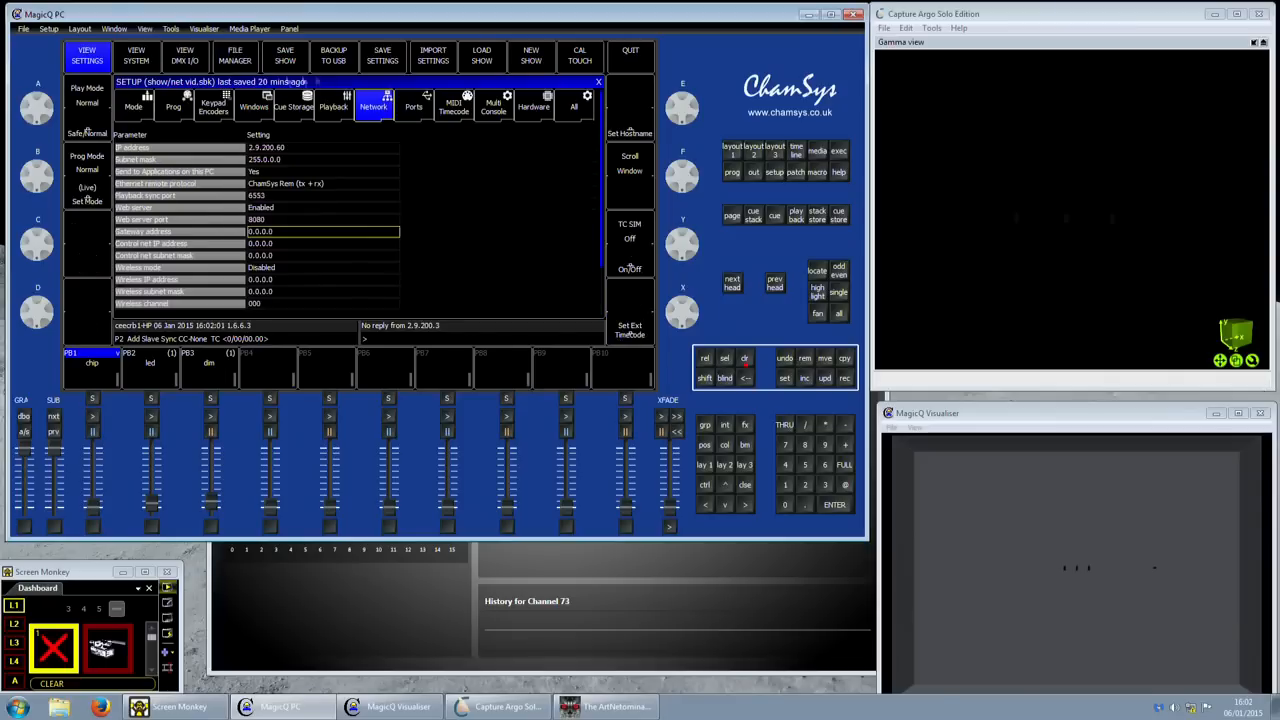
left_click(188, 57)
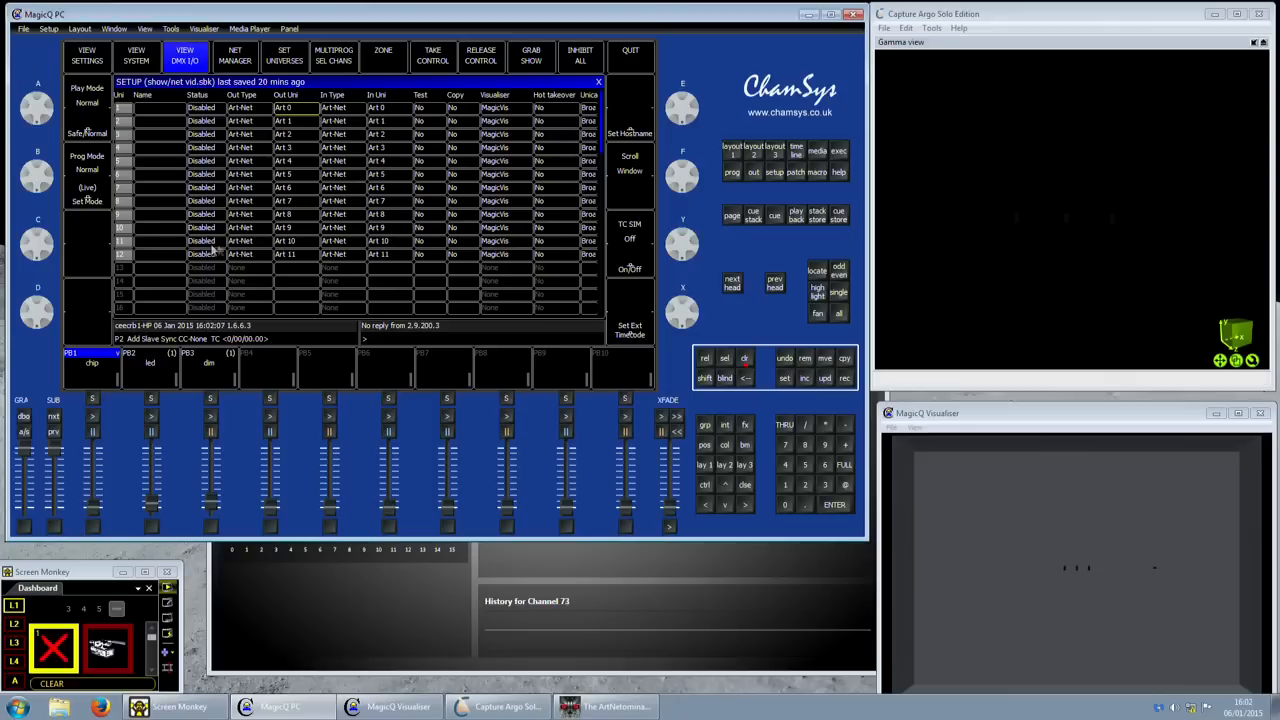
left_click(108, 56)
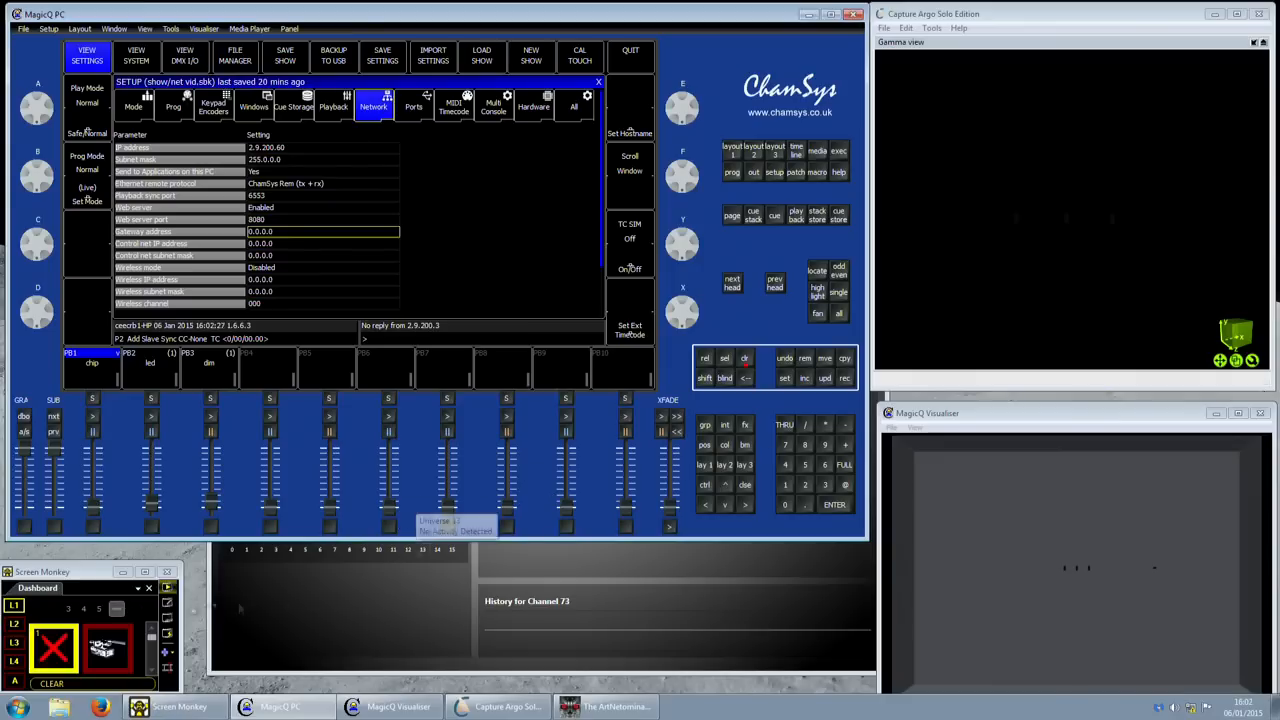
- Browse Explorer to \\2.9.200.1 to show the console's homes and magicq shares
left_click(59, 707)
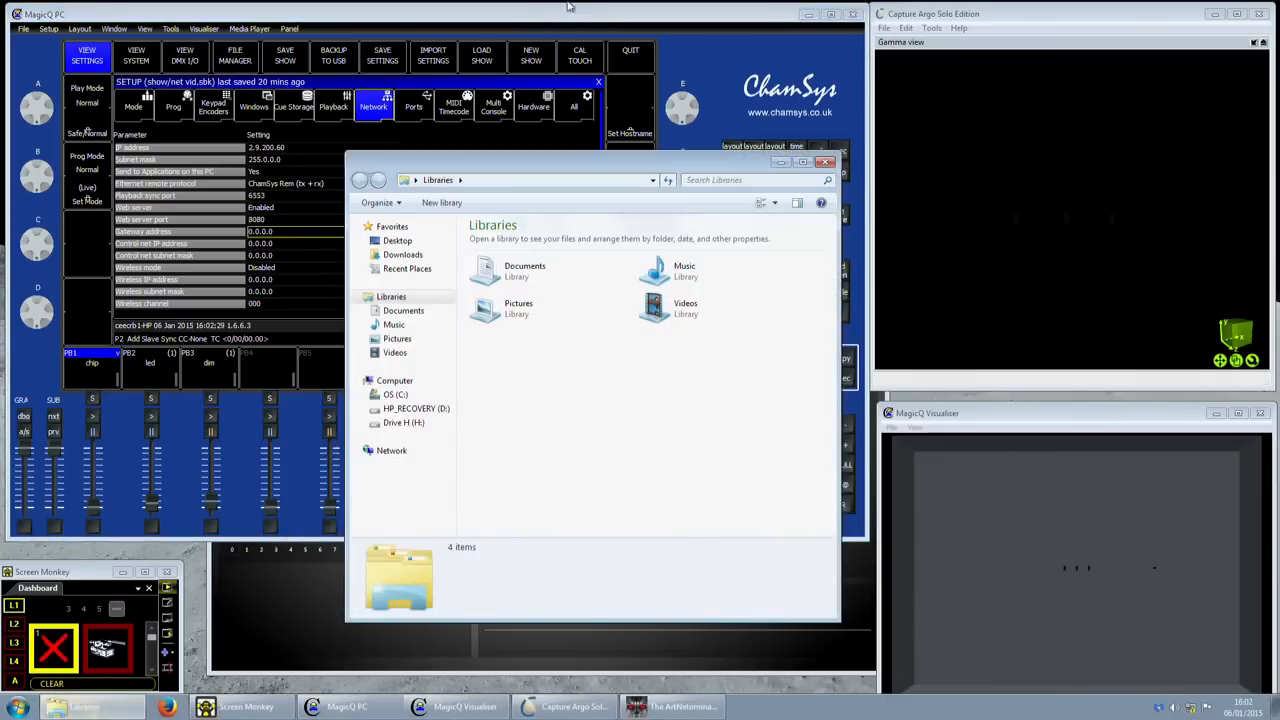
left_click_drag(349, 153, 264, 161)
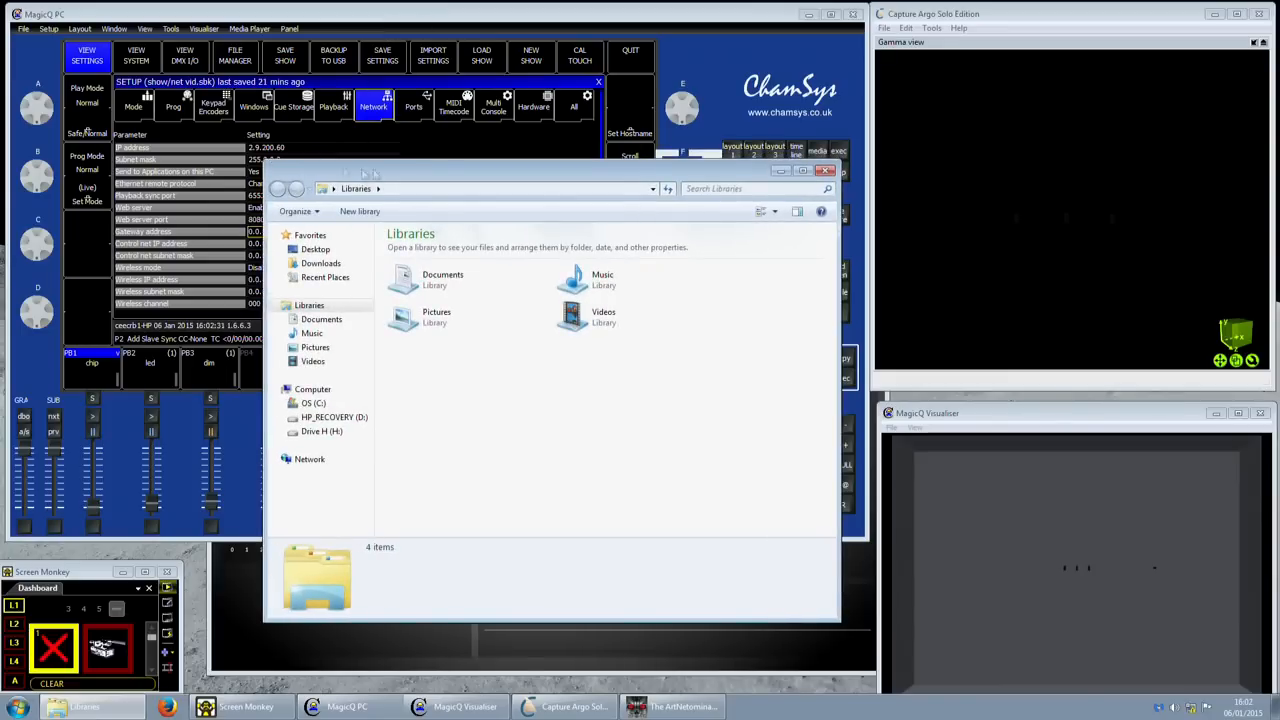
left_click_drag(436, 177, 452, 144)
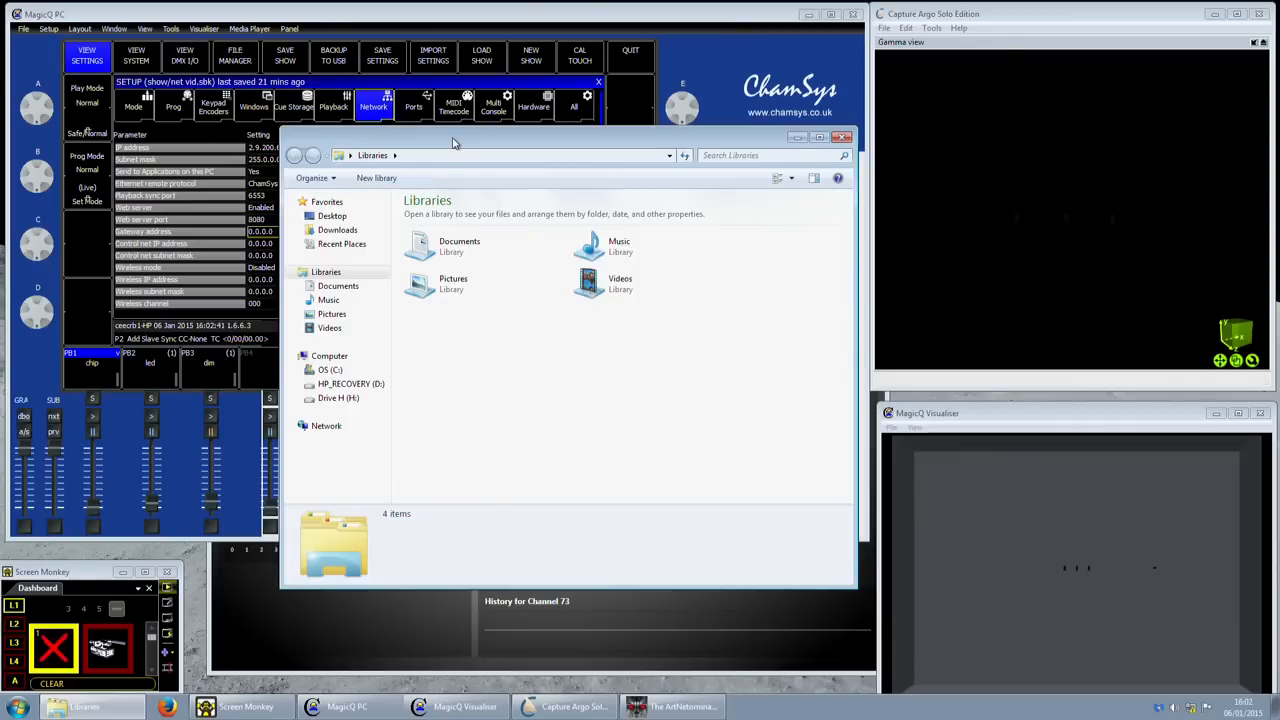
left_click(450, 159)
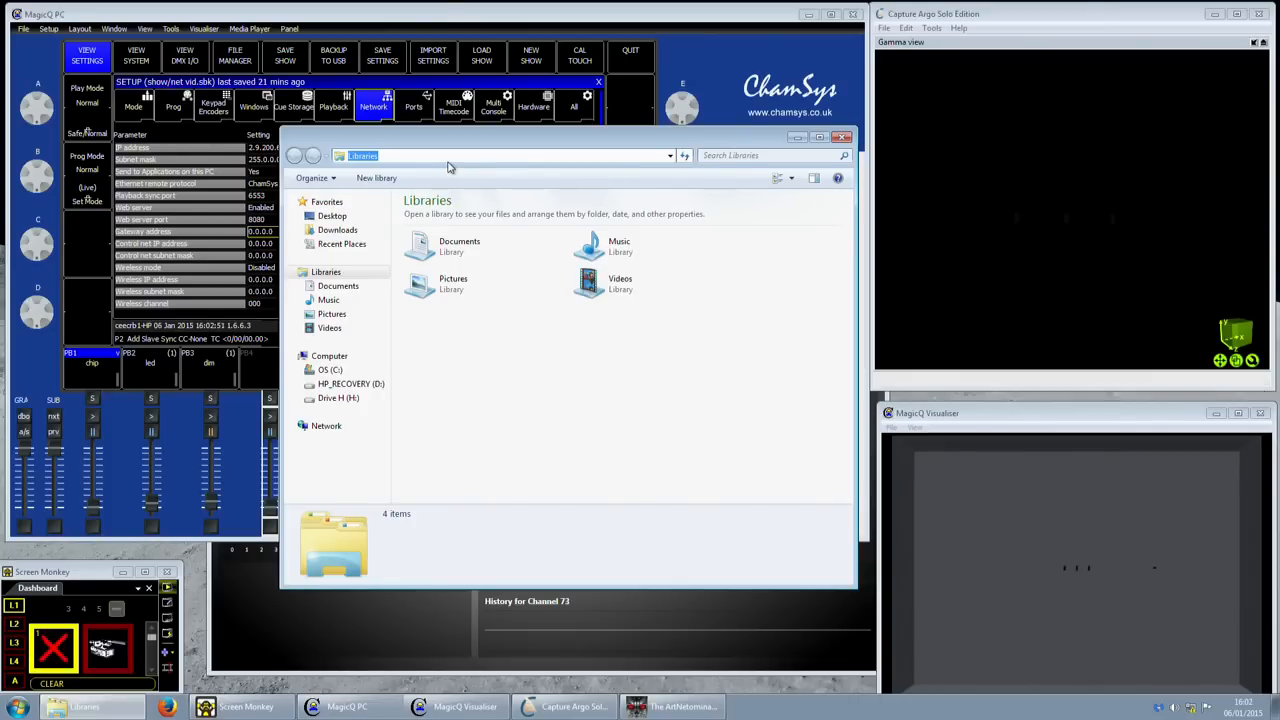
type("\\\\")
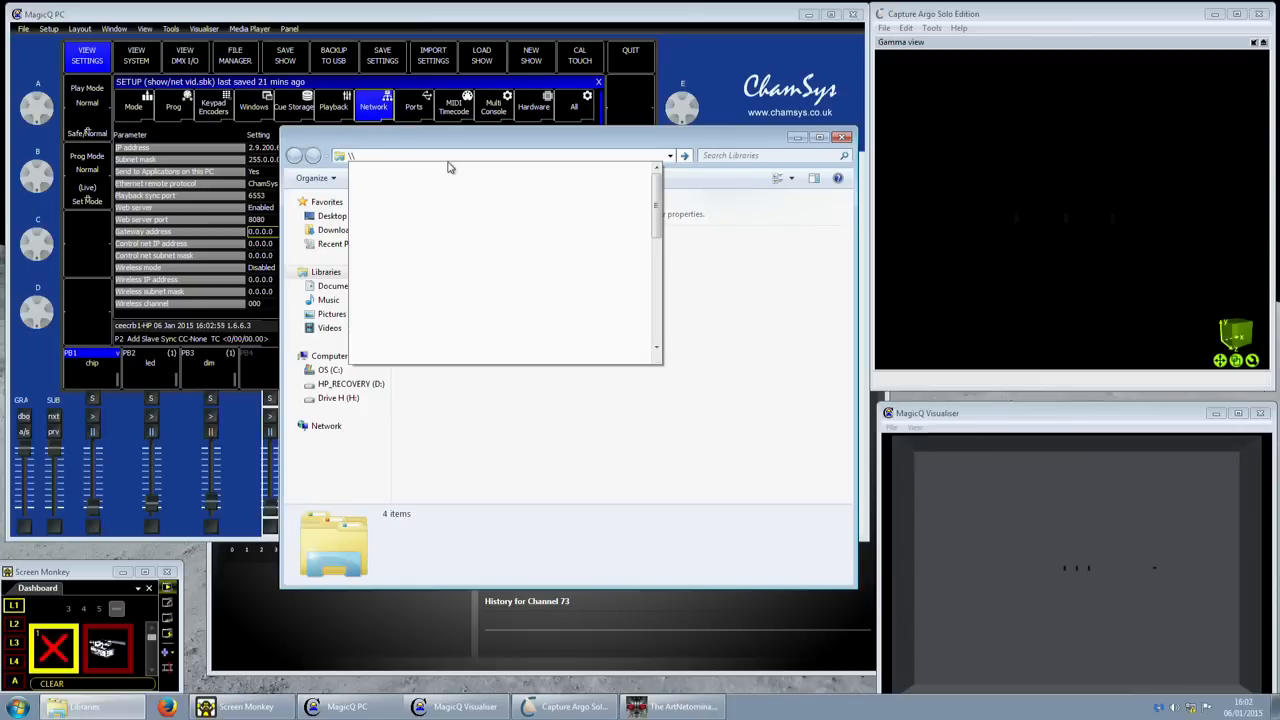
type("2.9.200.1")
key("Return")
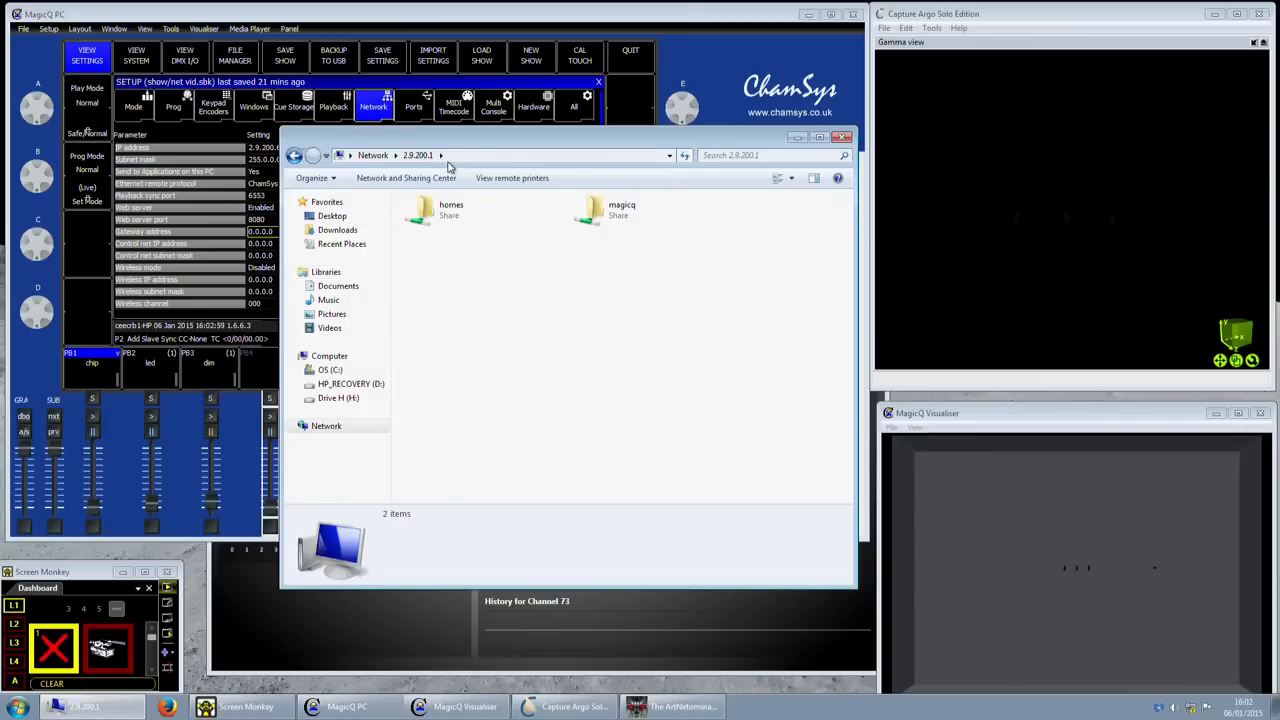
- Browse homes > show > thumbs > Hippo v3 thumbnails, previewing images such as thumb0_39.jpg
double_click(462, 214)
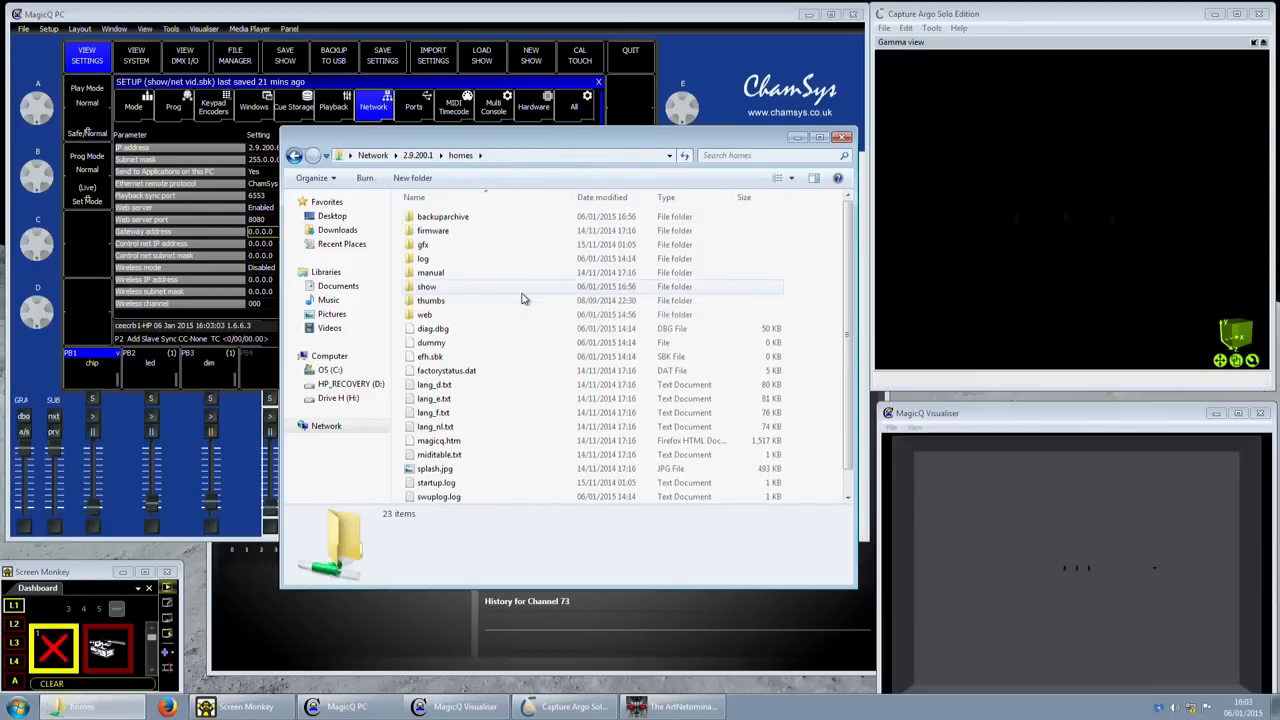
left_click(422, 288)
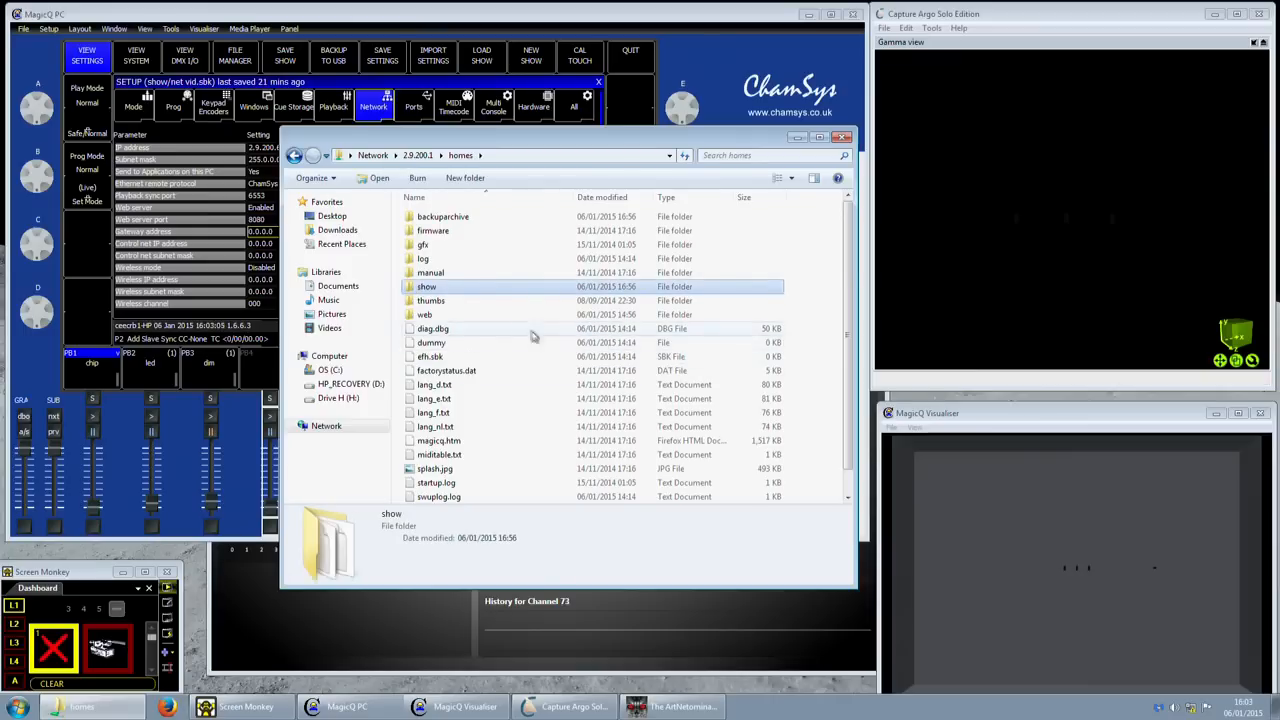
double_click(437, 302)
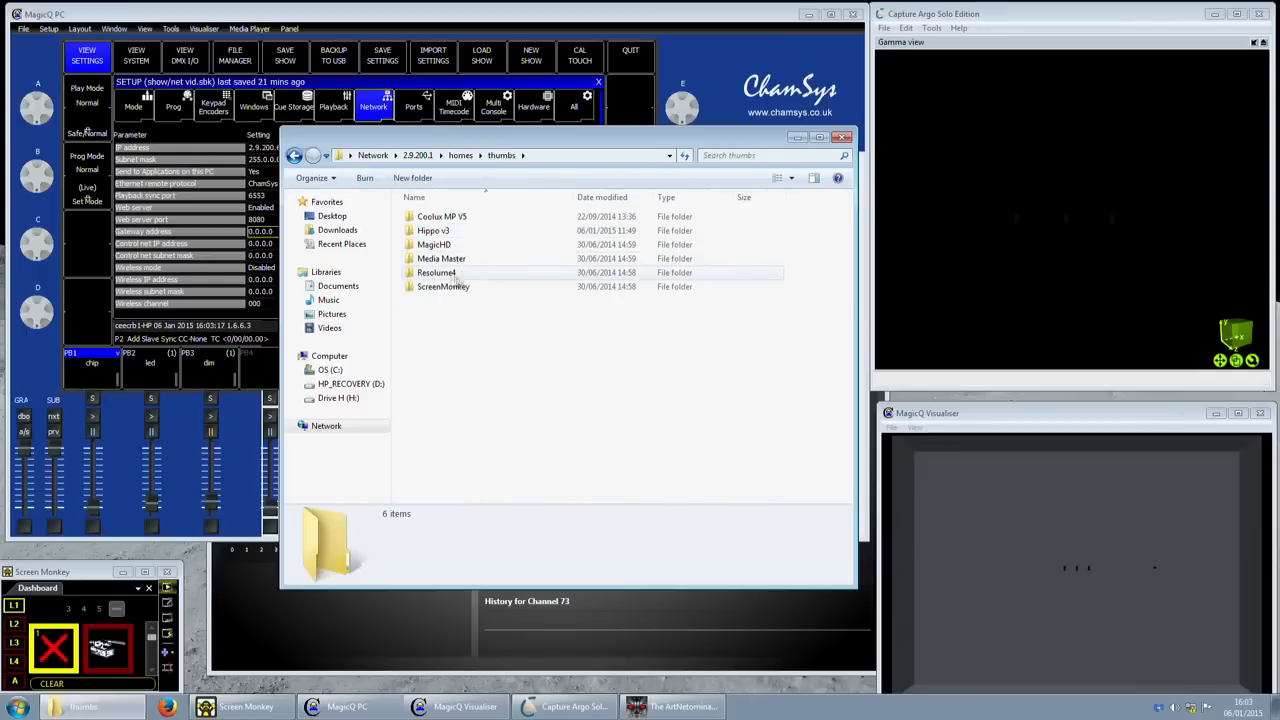
double_click(440, 231)
double_click(515, 295)
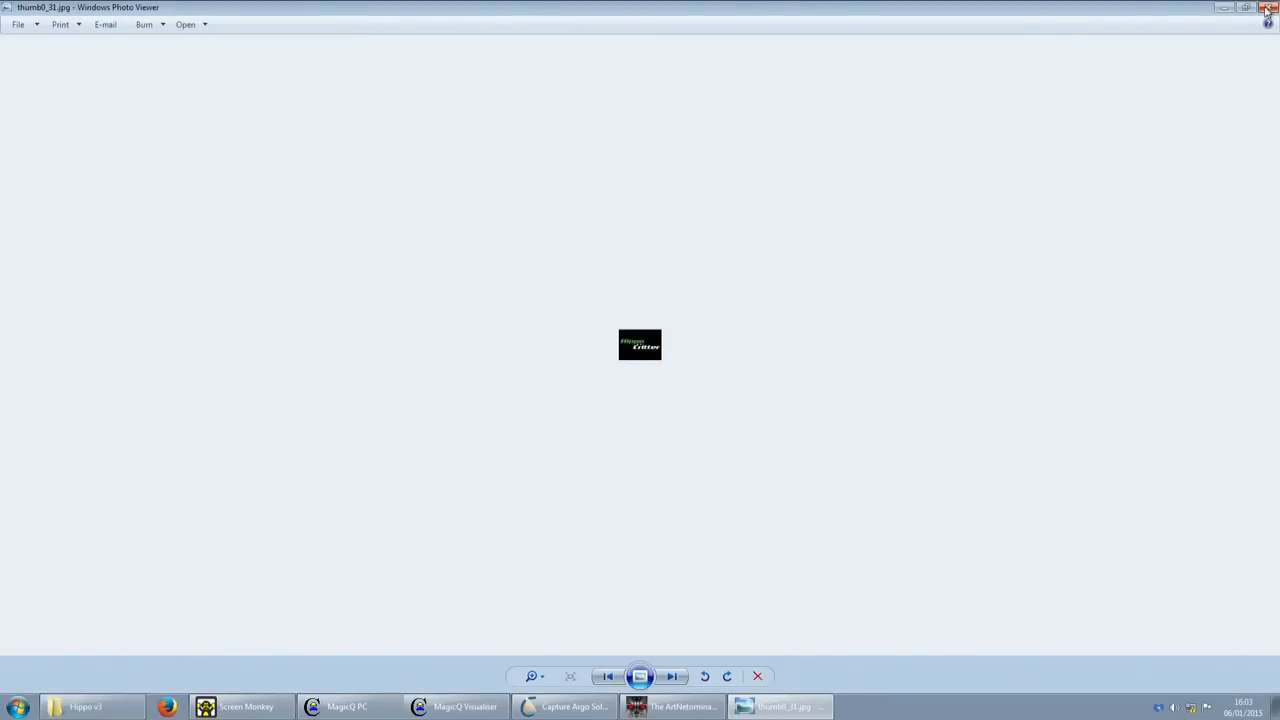
left_click(1266, 8)
double_click(470, 414)
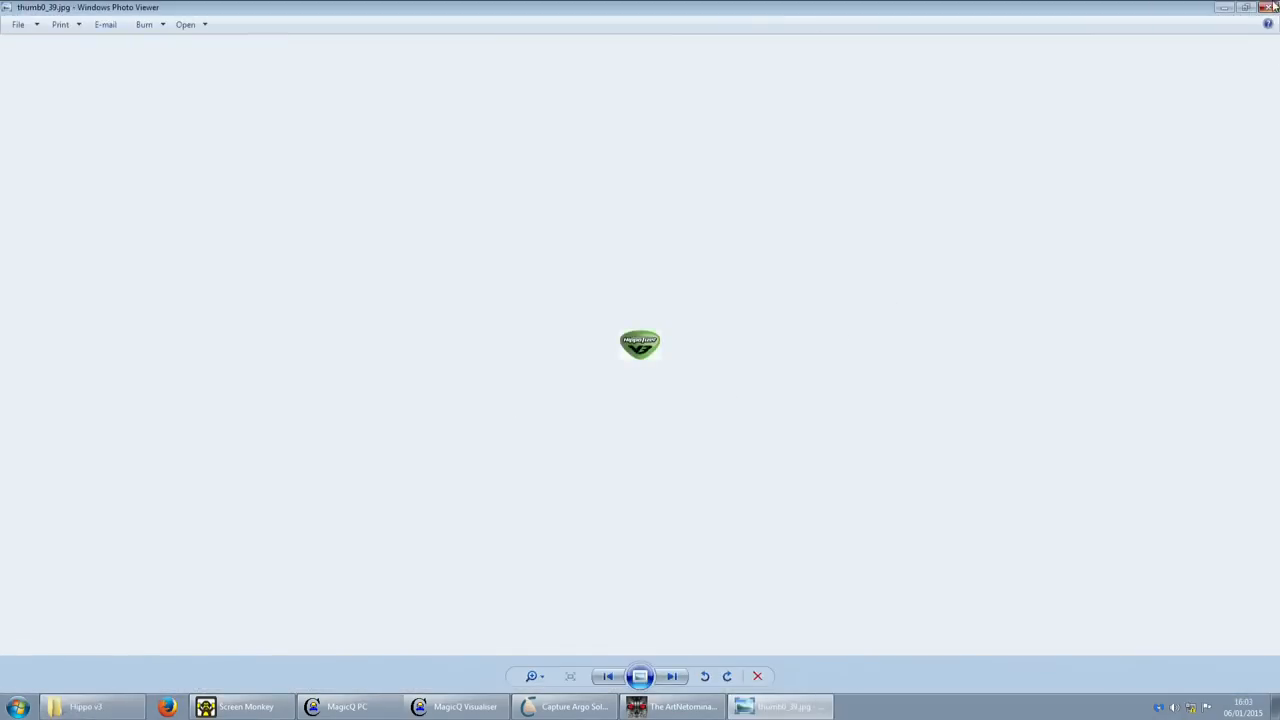
left_click(1272, 7)
left_click(293, 155)
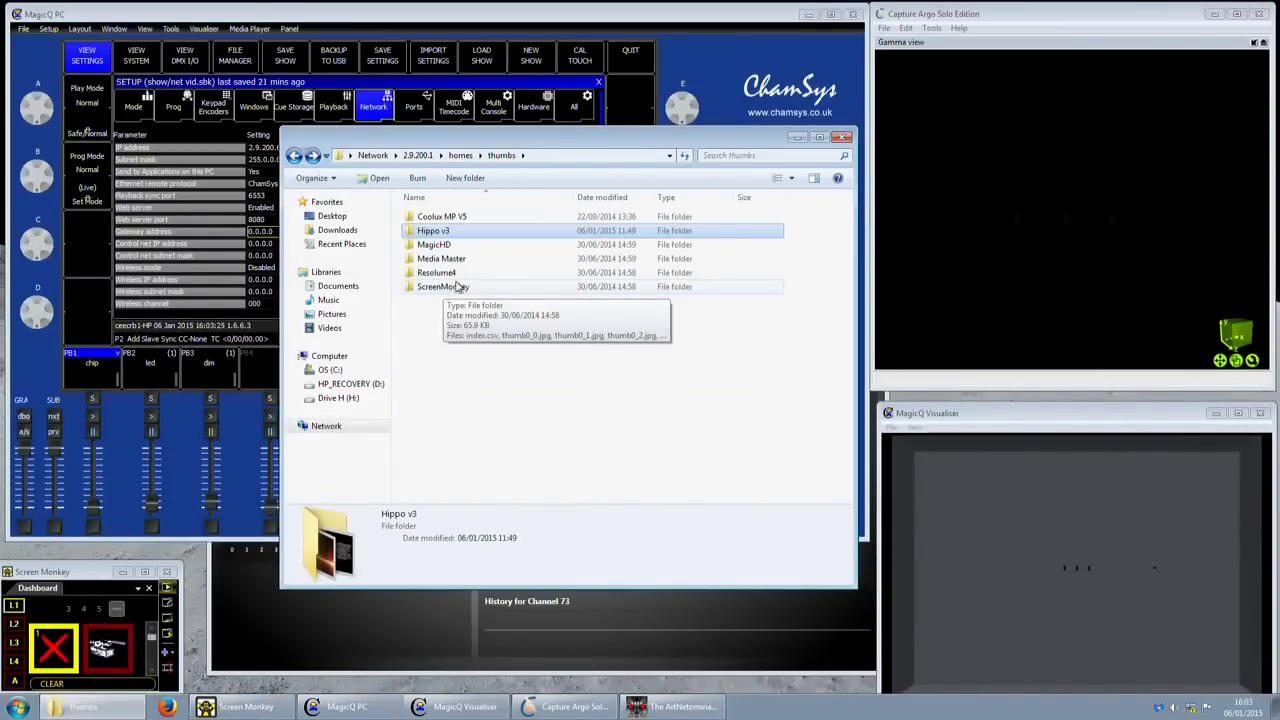
- Go back up to homes and view splash.jpg in Photo Viewer, then close it
key("BackSpace")
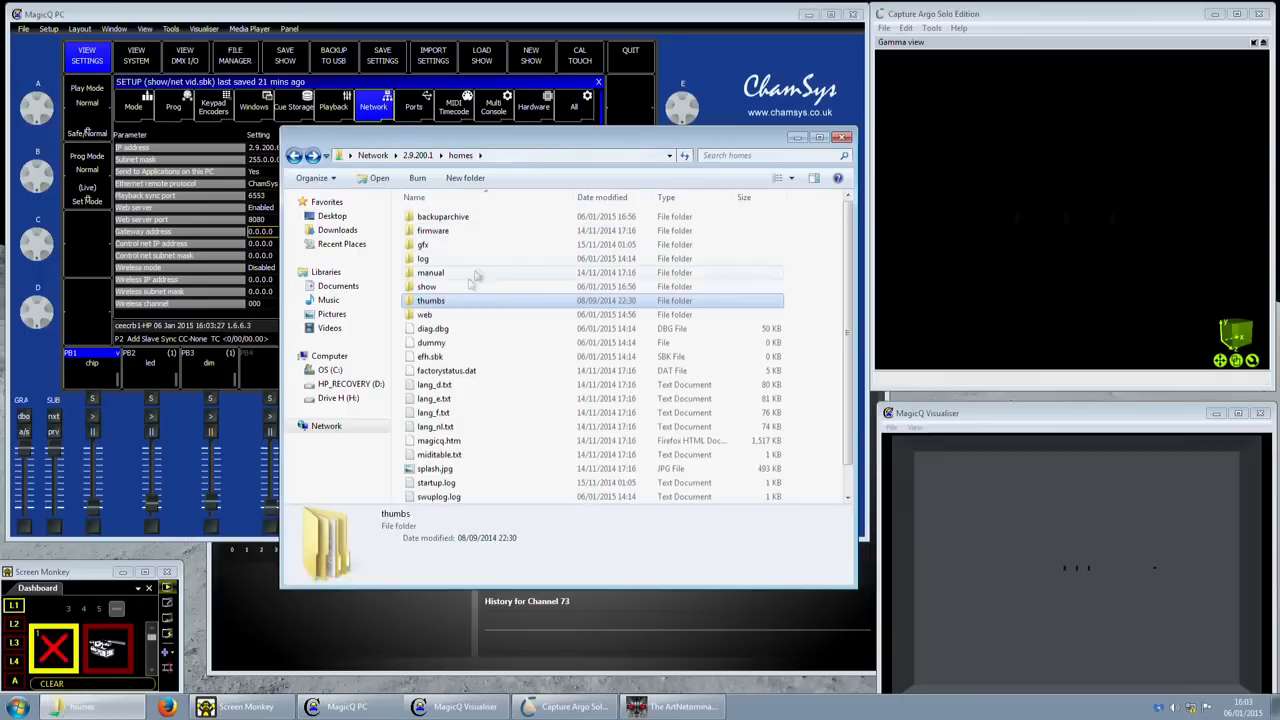
scroll(478, 280, "down", 1)
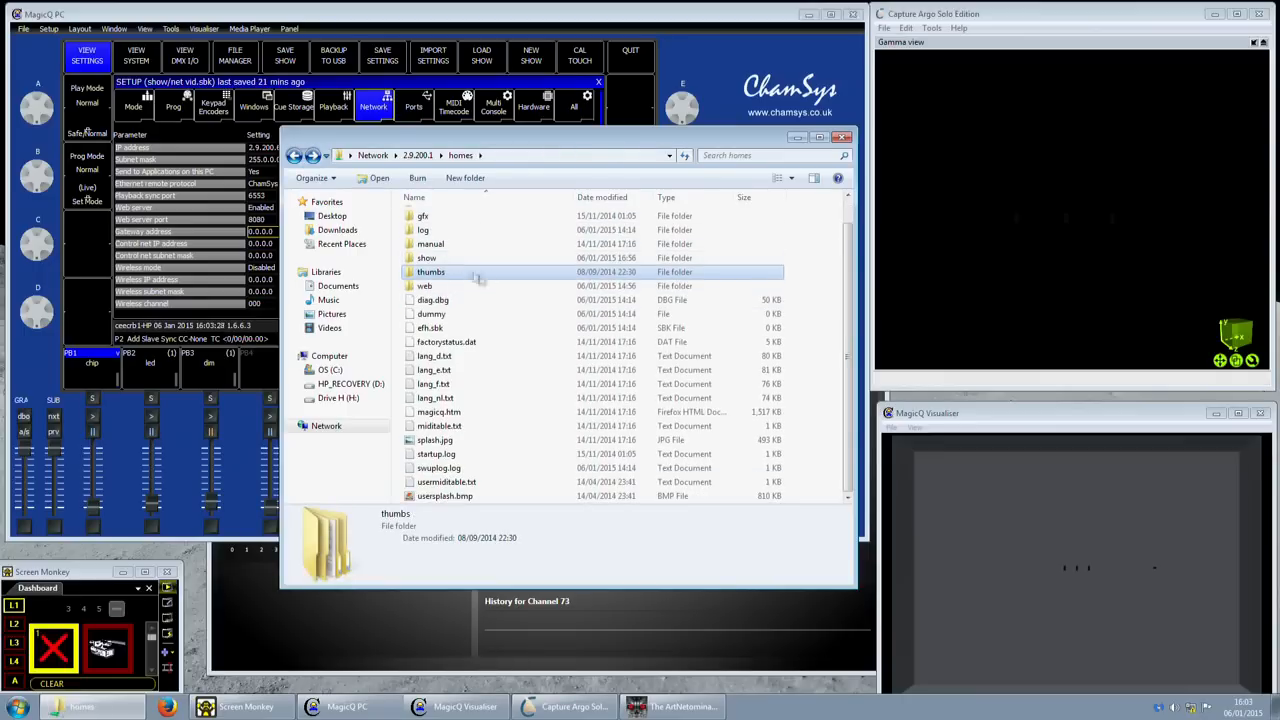
double_click(452, 443)
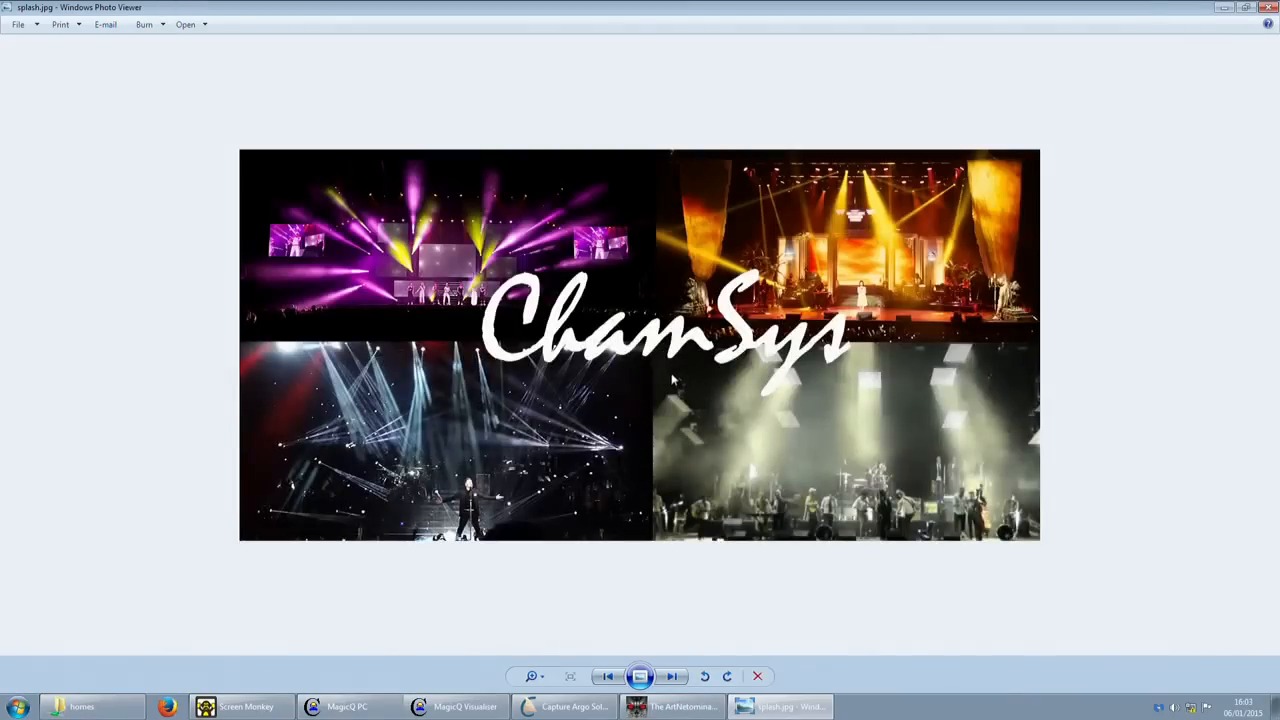
left_click(1267, 7)
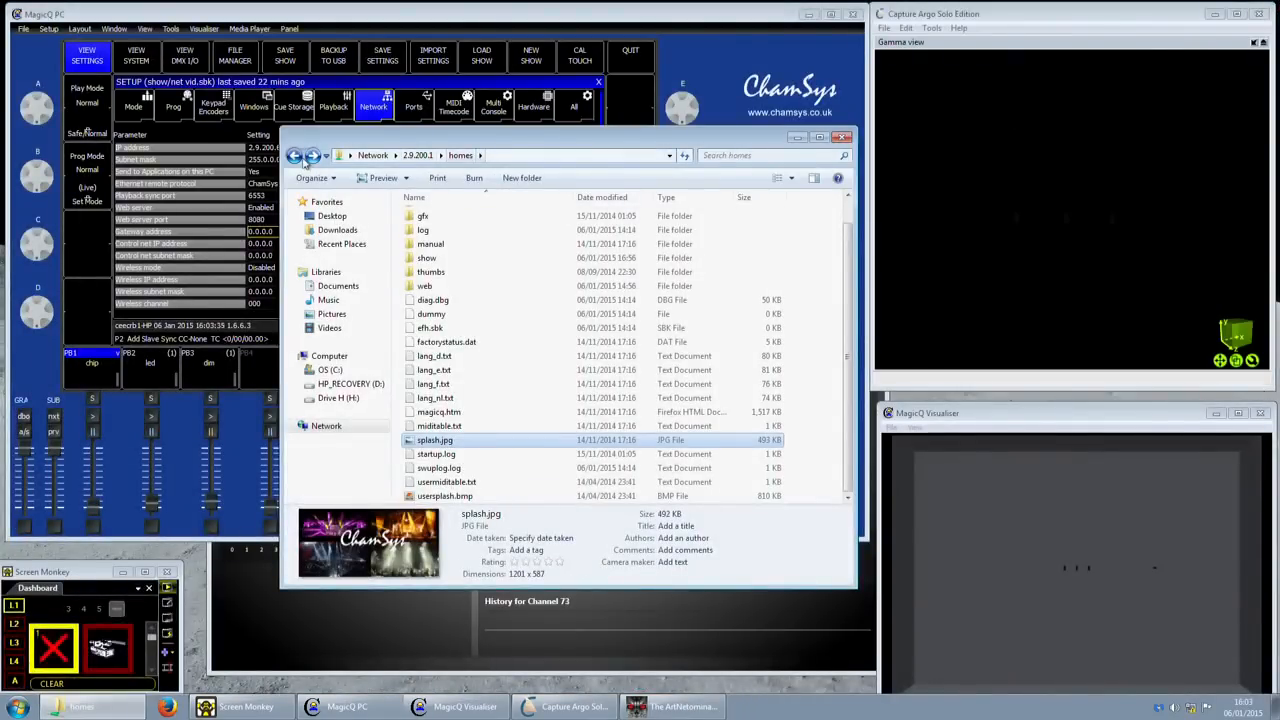
- Replace the Explorer address with \\mq60 and open its homes share listing 23 items
left_click(534, 156)
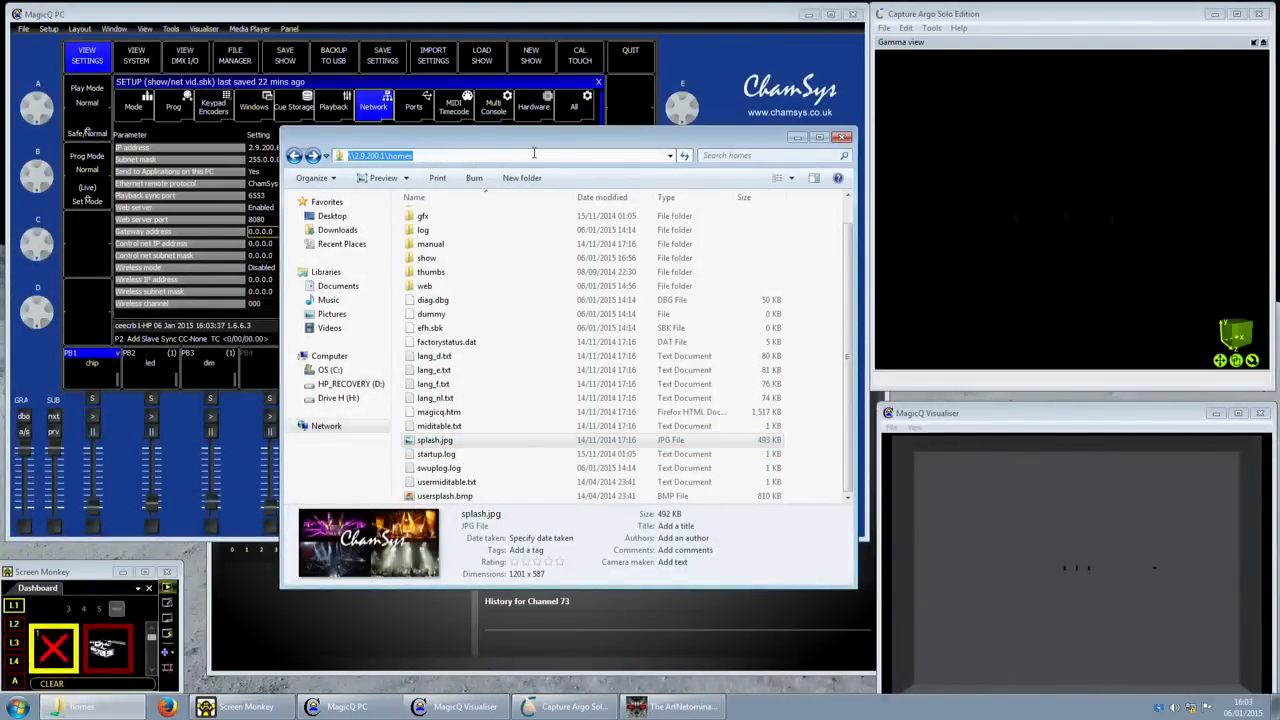
double_click(421, 155)
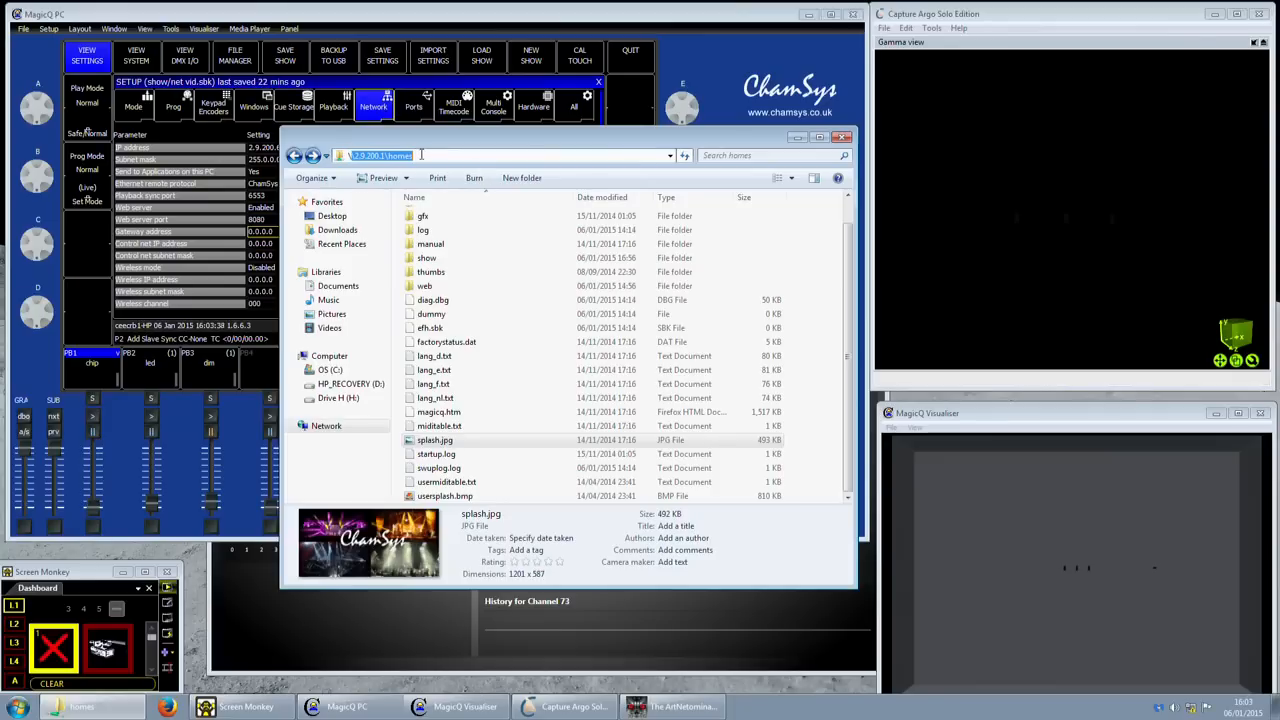
left_click(421, 155)
key("BackSpace")
key("BackSpace")
key("BackSpace")
key("BackSpace")
key("BackSpace")
key("BackSpace")
key("BackSpace")
key("BackSpace")
key("BackSpace")
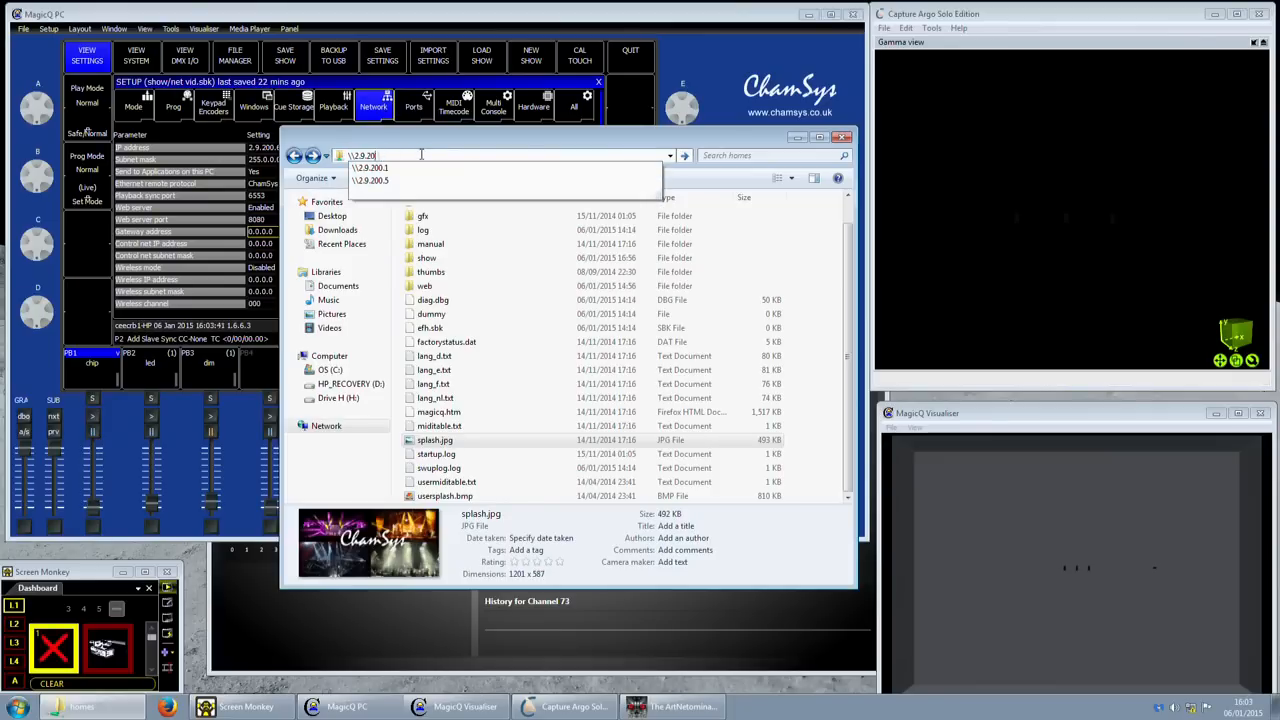
key("BackSpace")
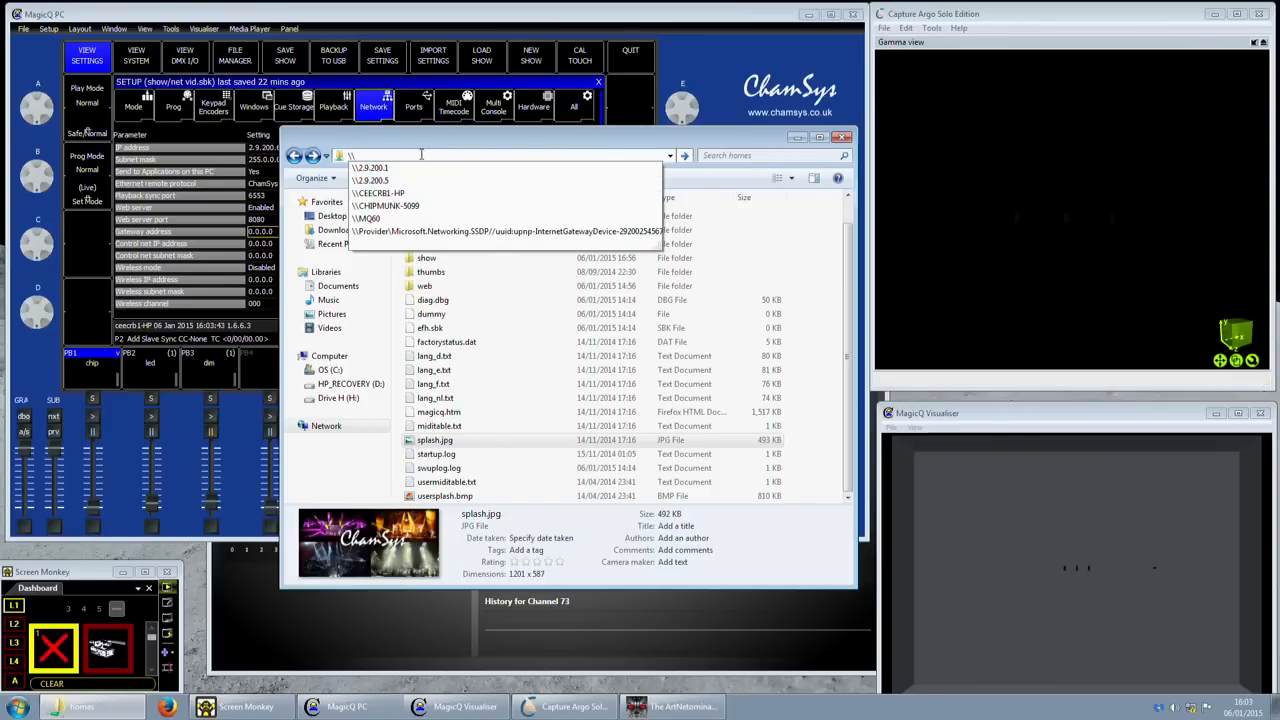
type("mq60")
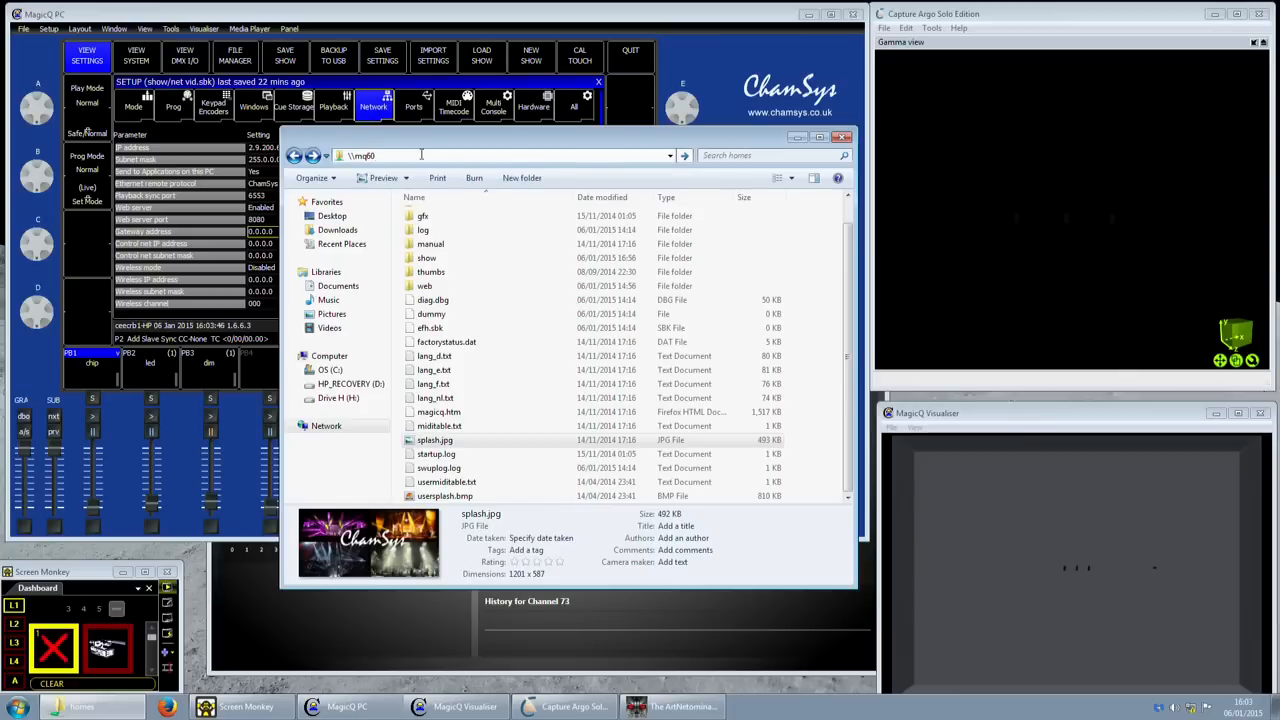
key("Return")
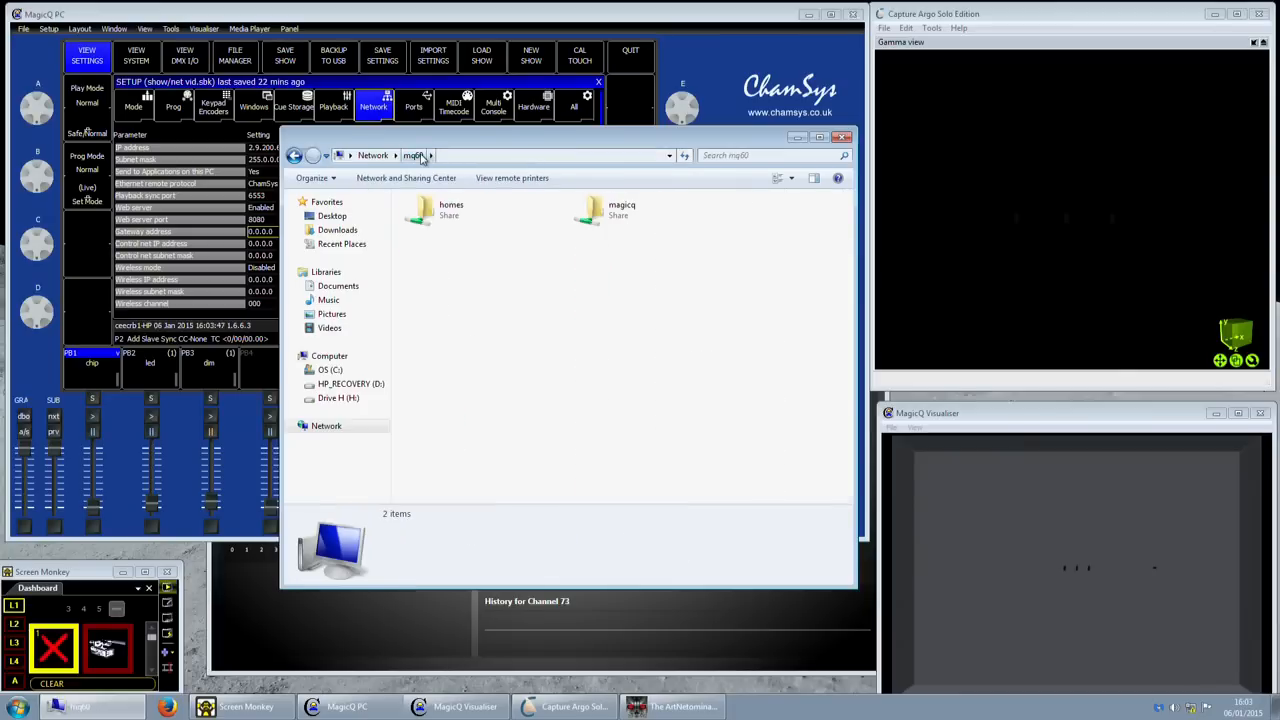
double_click(440, 208)
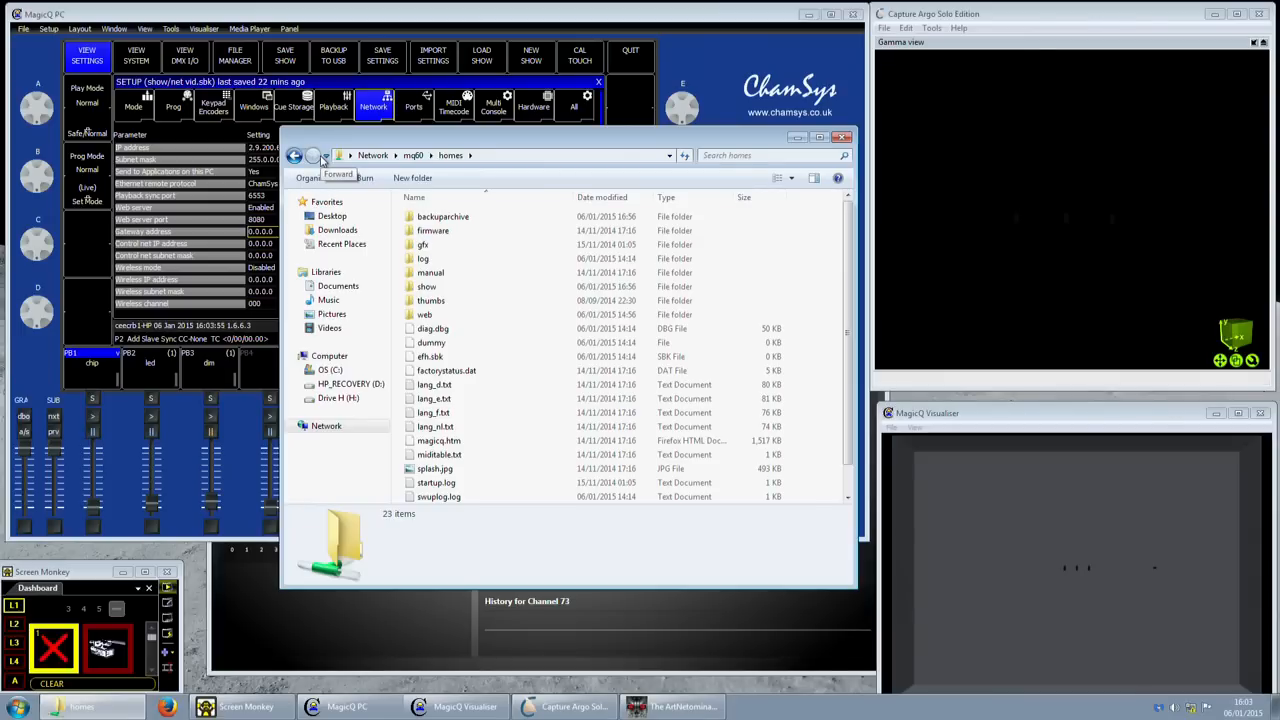
scroll(443, 322, "down", 1)
scroll(462, 347, "up", 1)
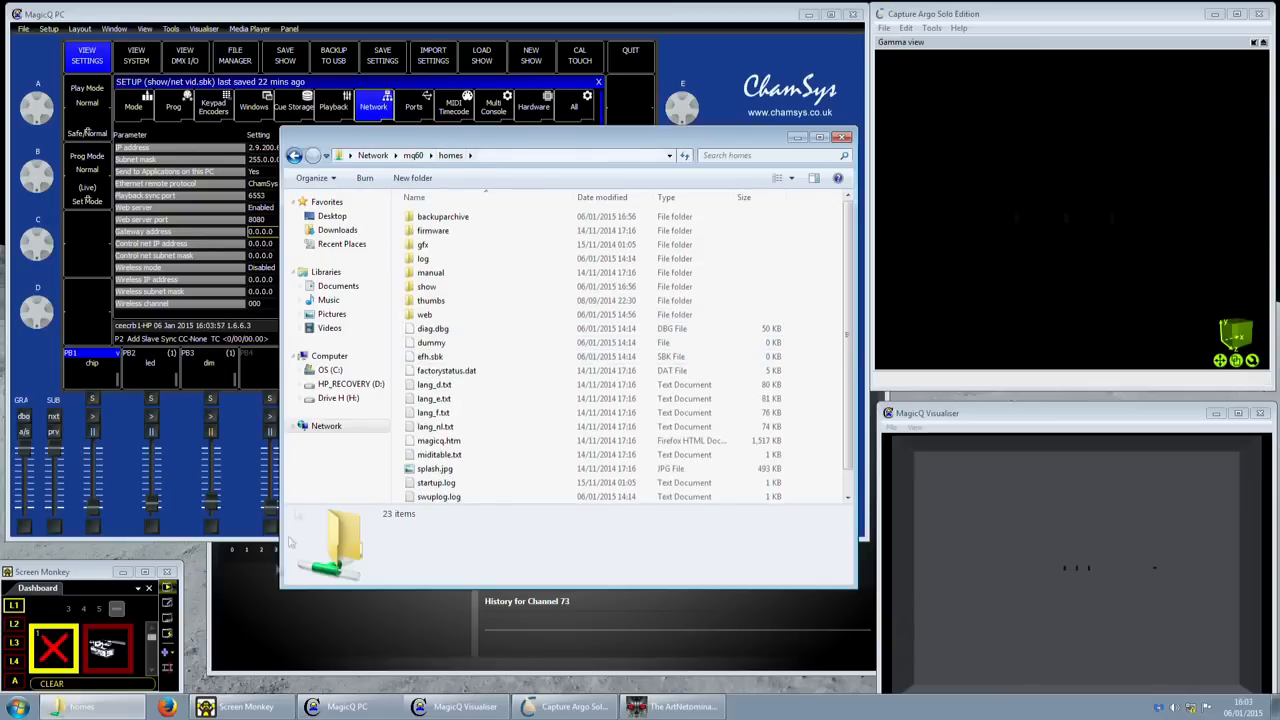
- Close the homes folder window and check the Web server setting in MagicQ PC
left_click(167, 706)
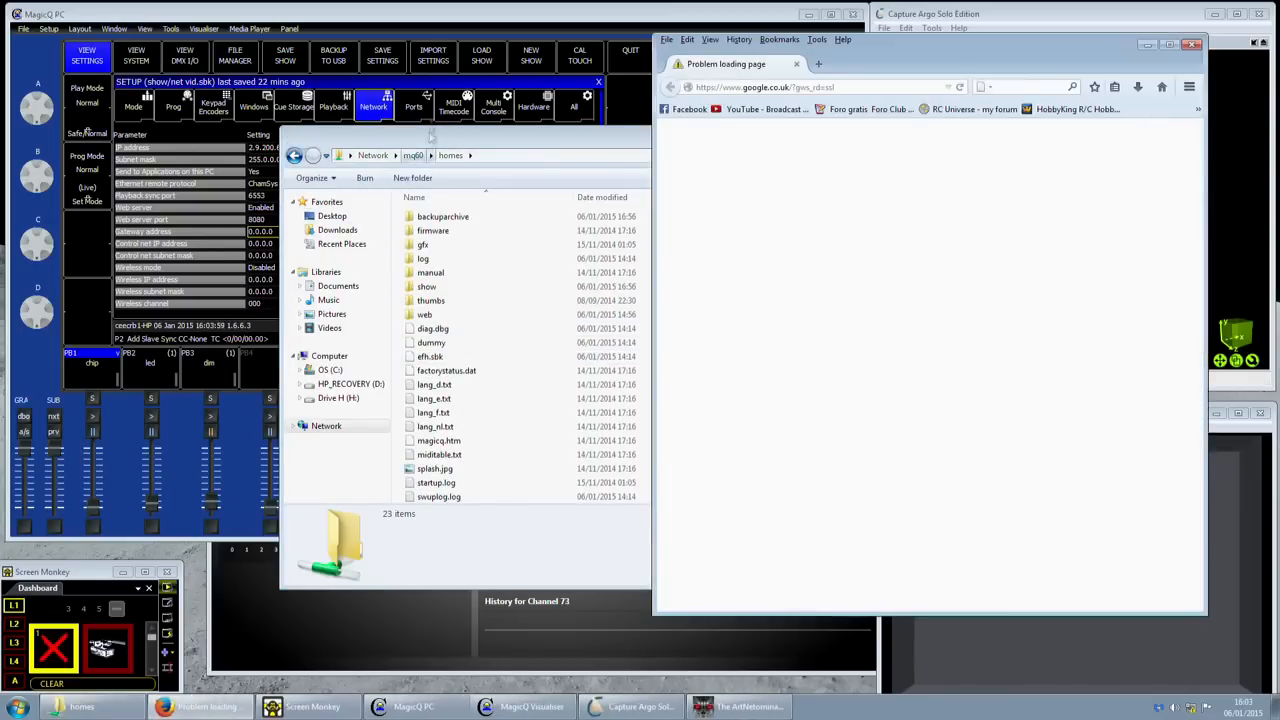
left_click(428, 2)
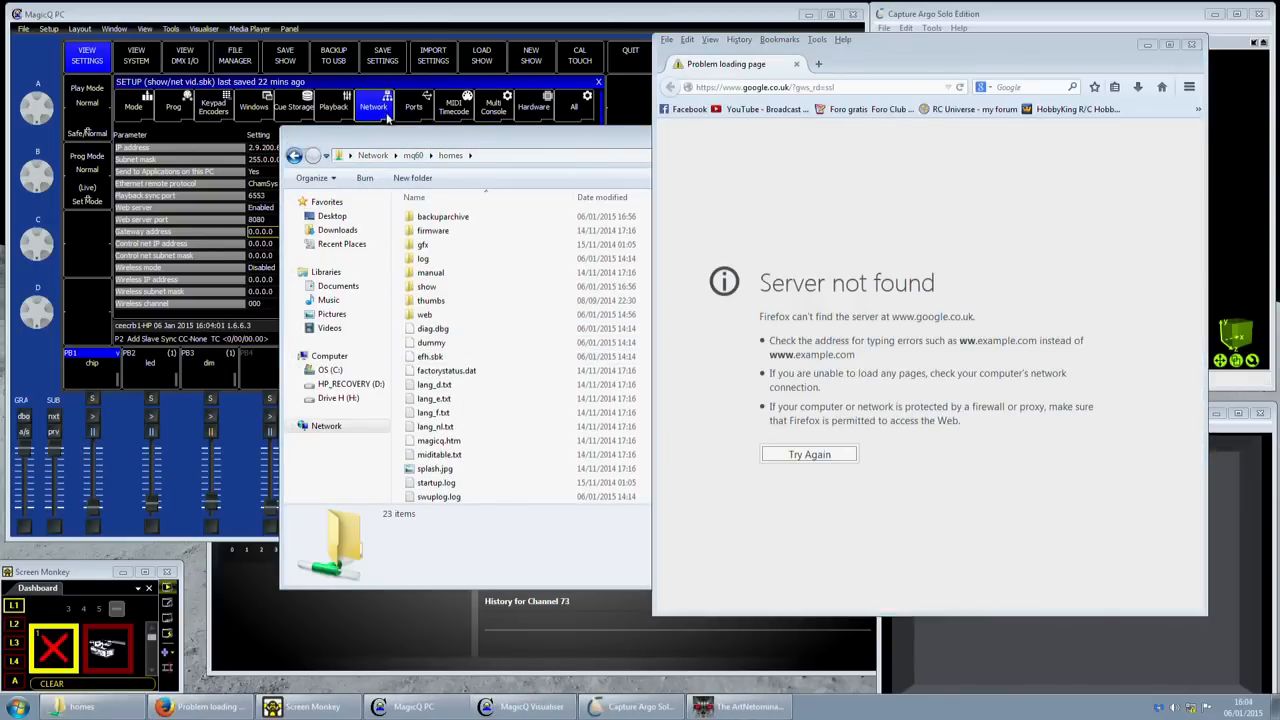
left_click(395, 134)
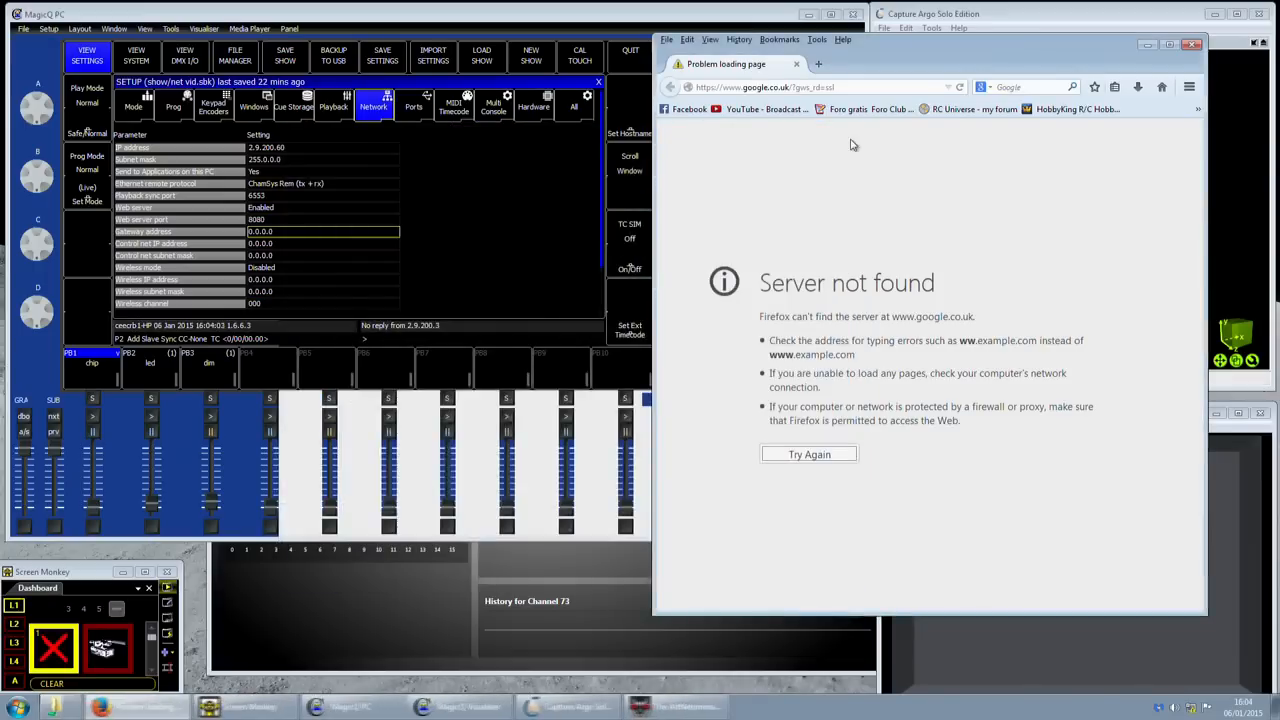
left_click(843, 137)
left_click(250, 215)
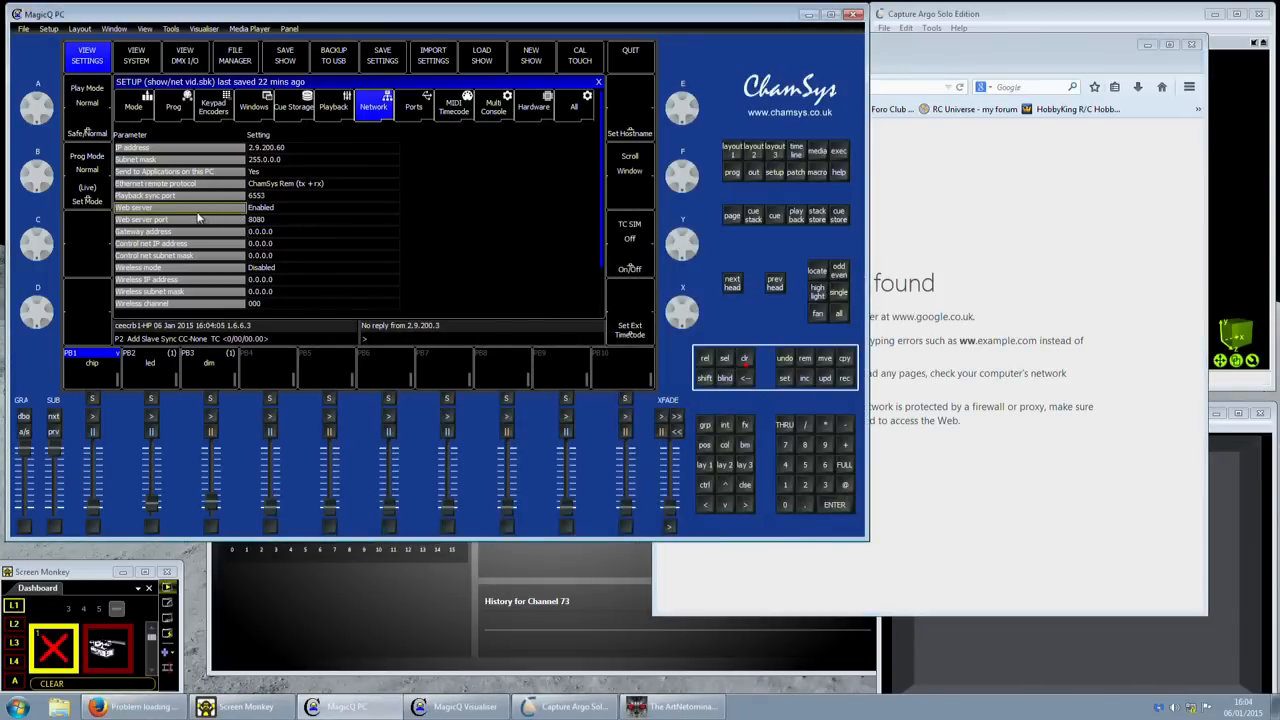
left_click(289, 212)
- Load the MagicQ web server at 2.9.200.1:8080 in Firefox and view its Setup window page
left_click(1004, 62)
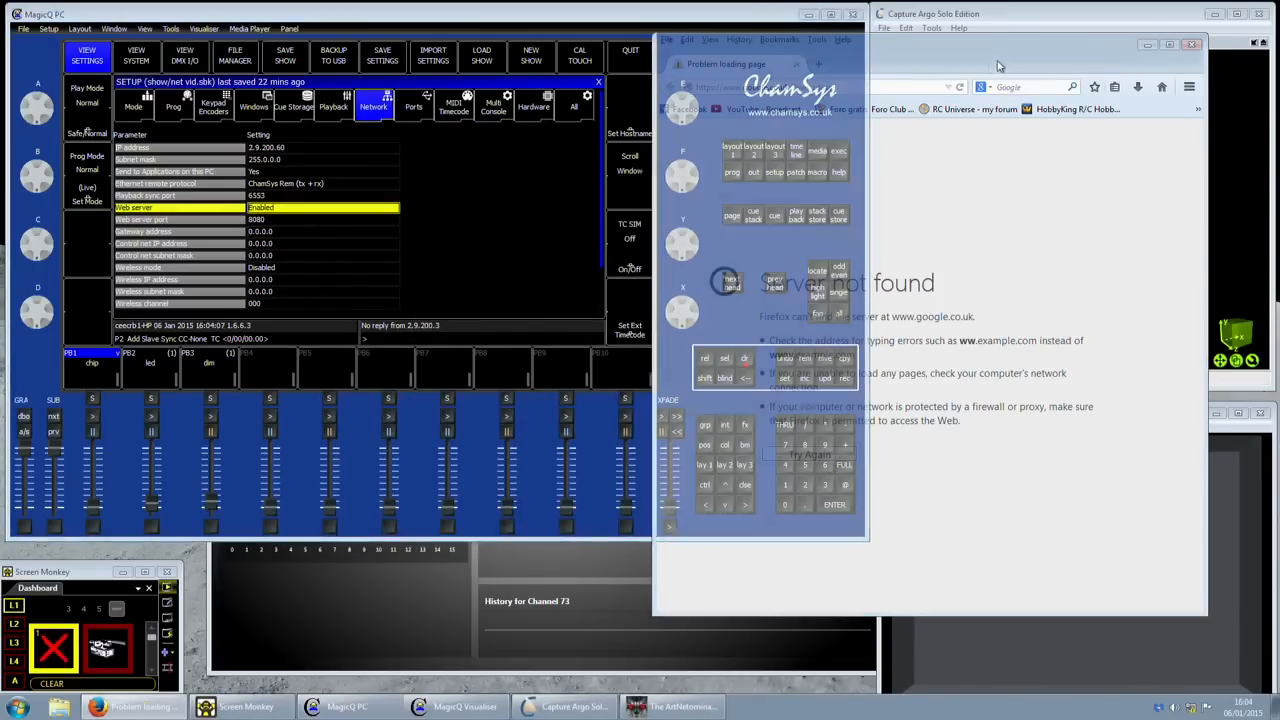
left_click(845, 84)
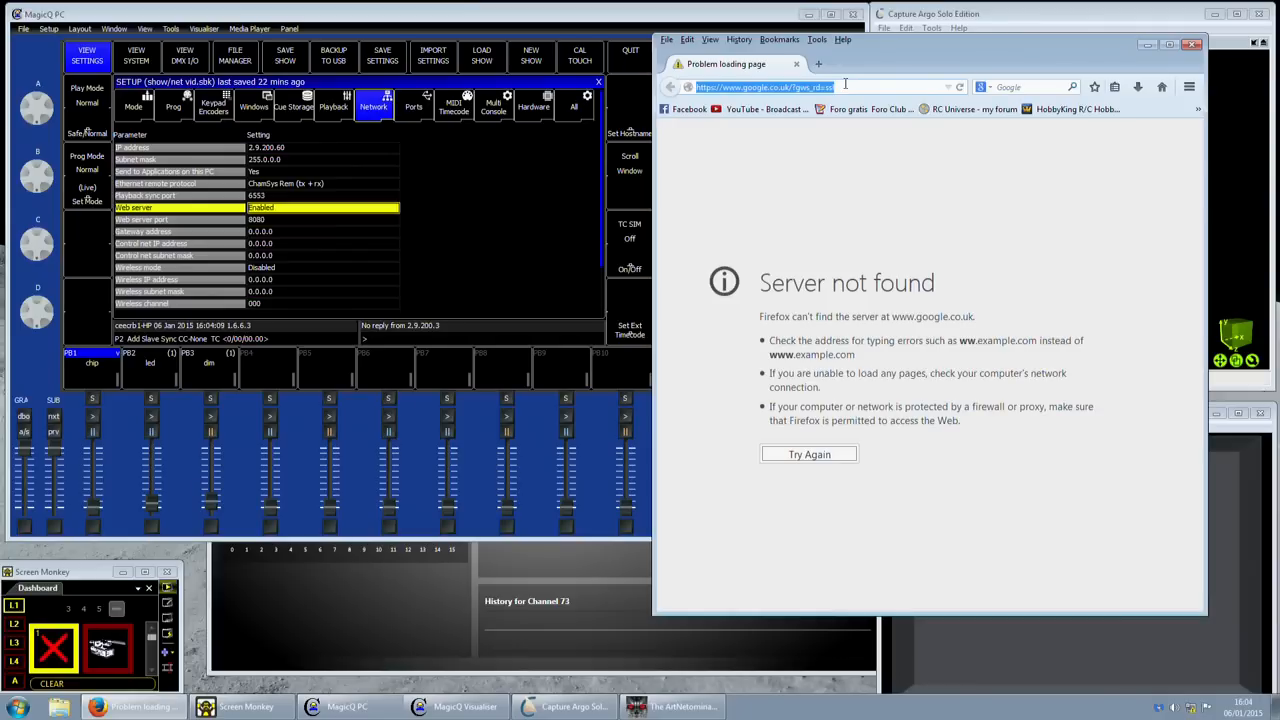
type("192.168.1.1/")
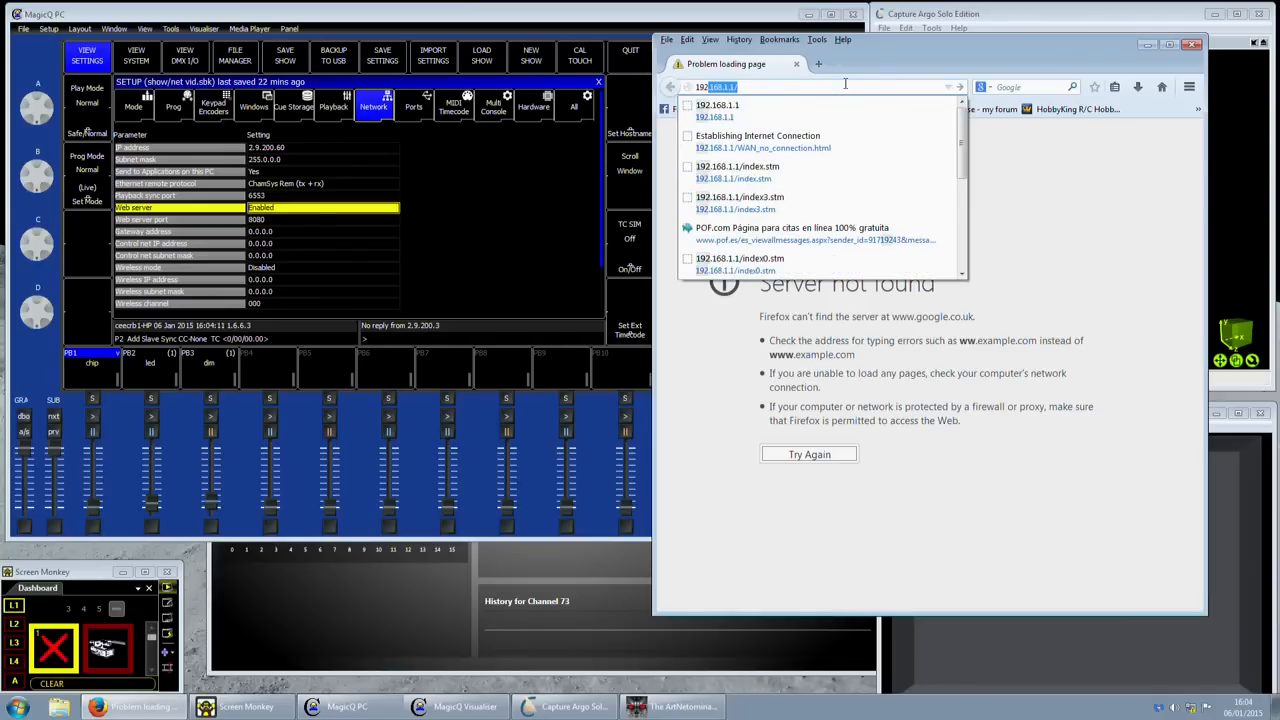
key("Return")
left_click(845, 84)
type("2.9.200")
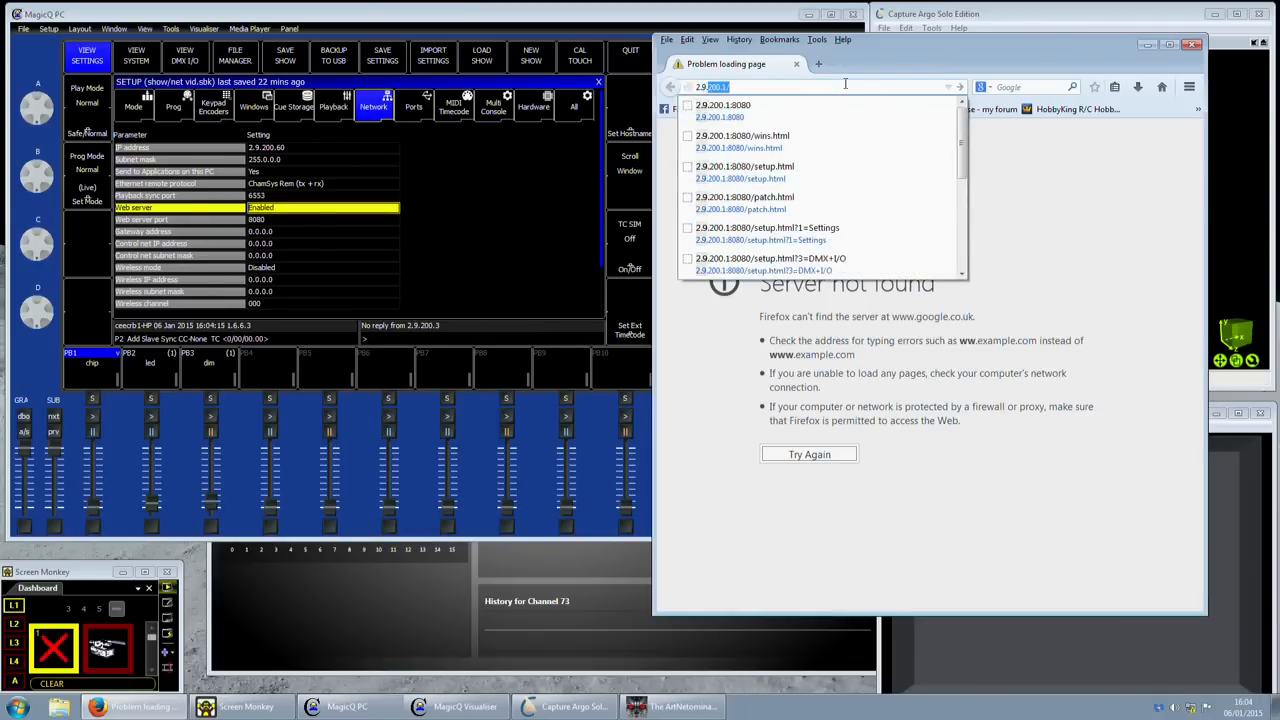
type(".1:")
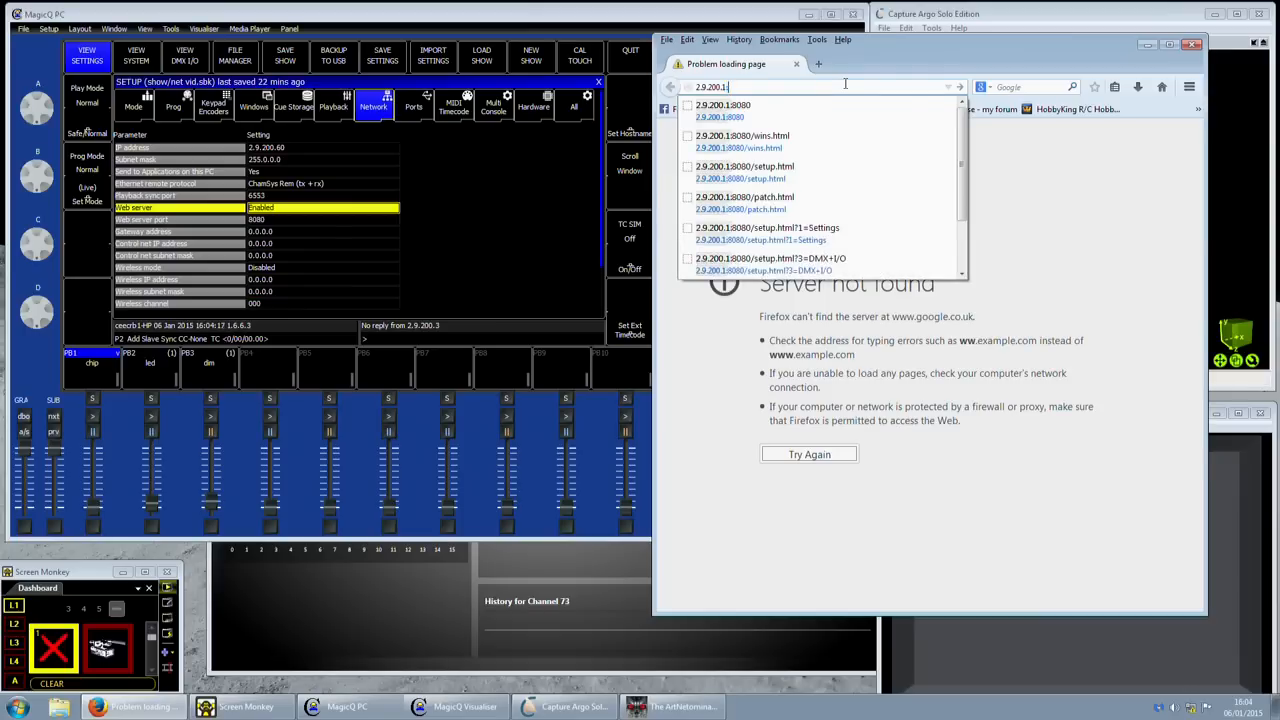
key("Down")
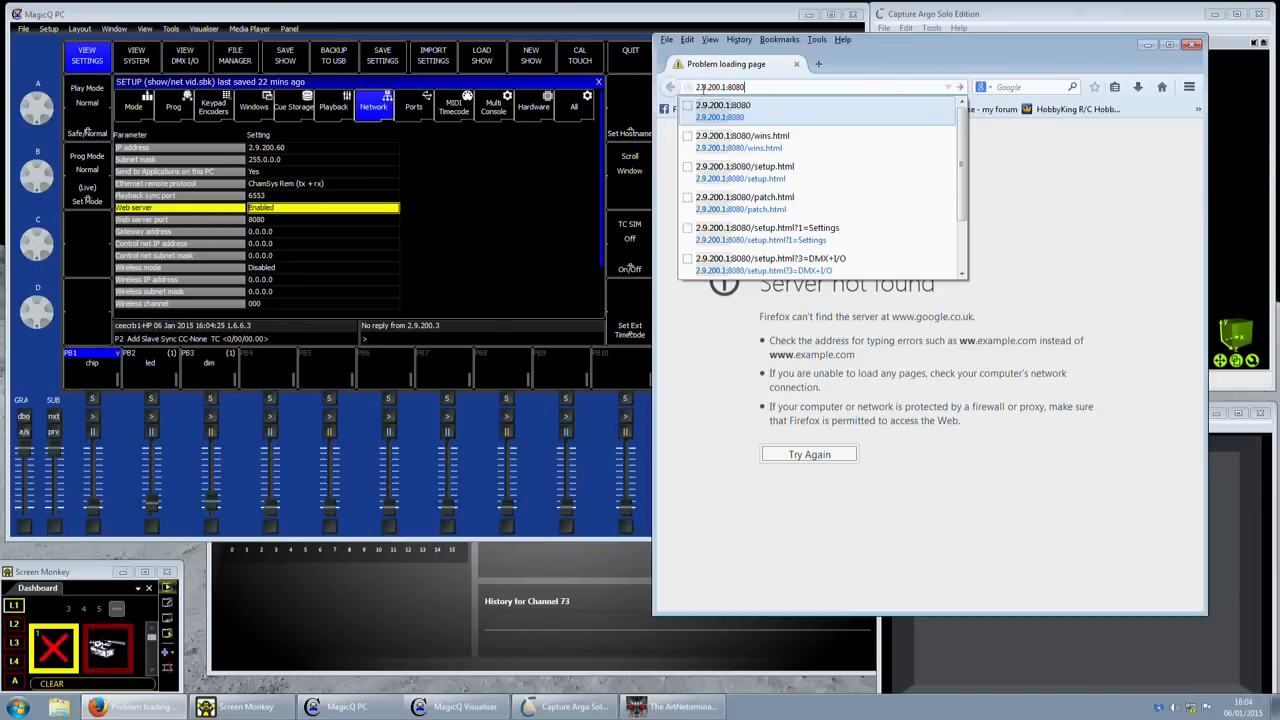
left_click(706, 88)
double_click(712, 87)
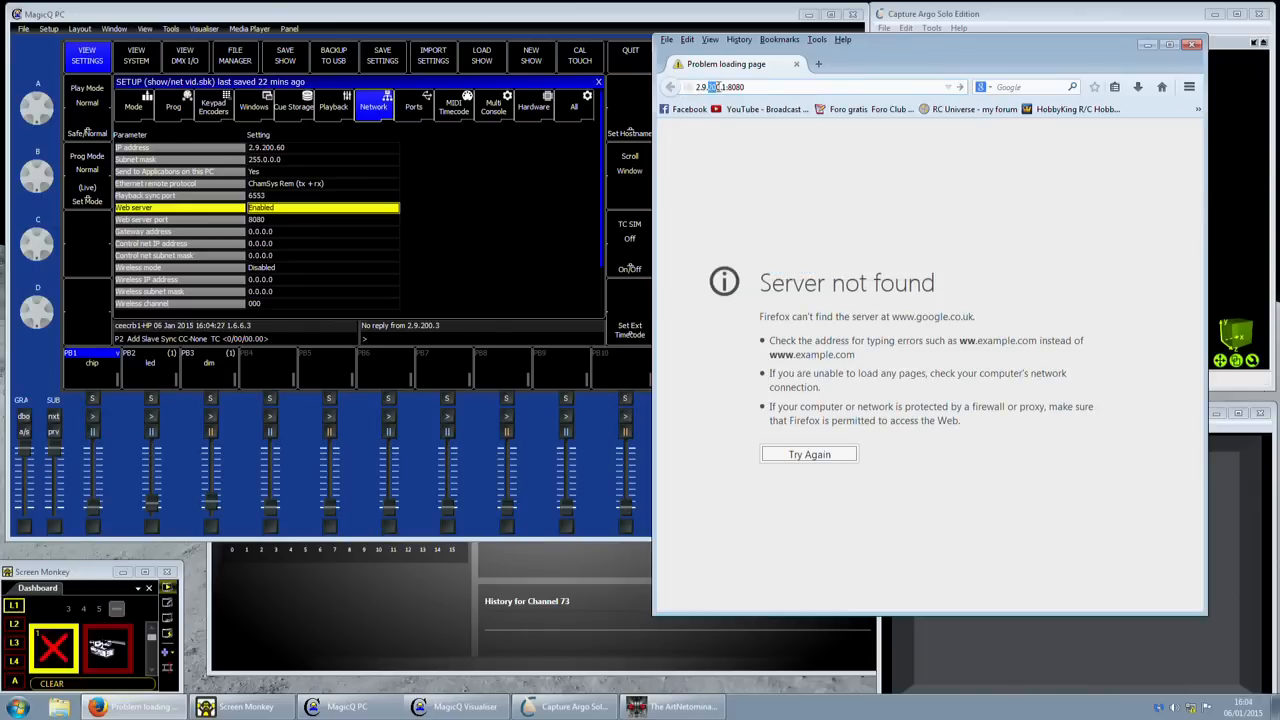
left_click(721, 87)
key("Return")
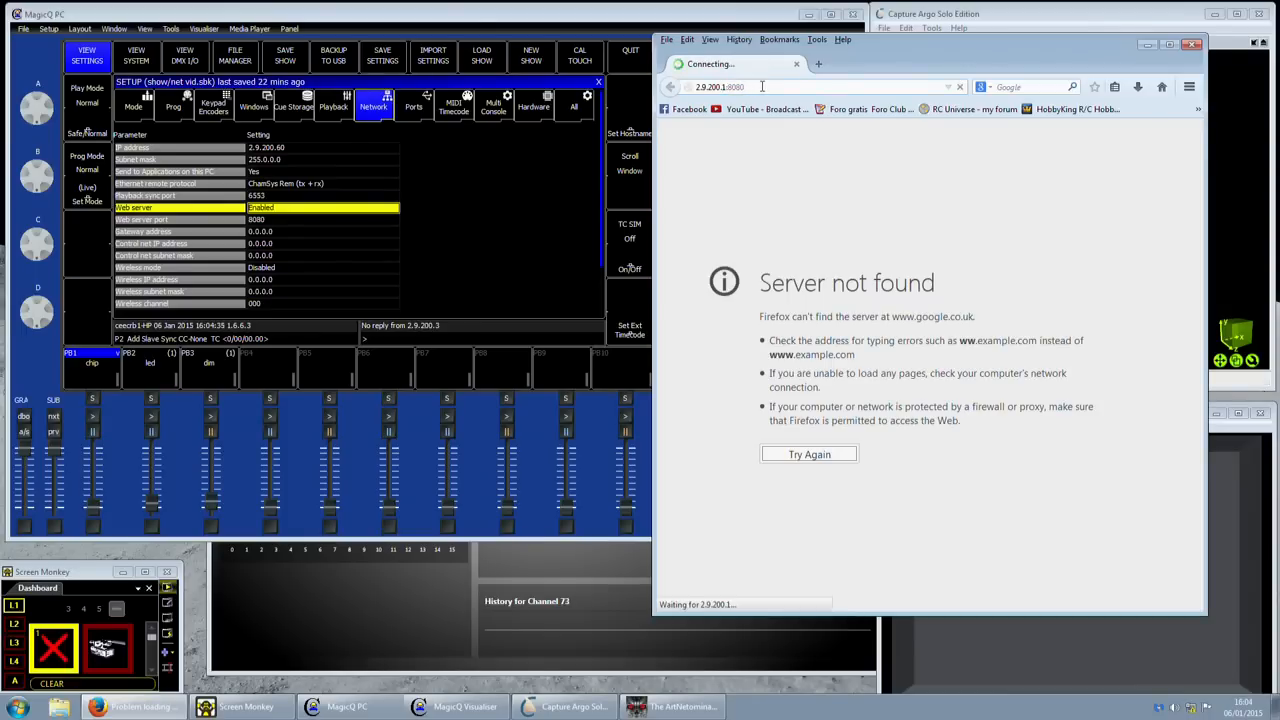
left_click(733, 266)
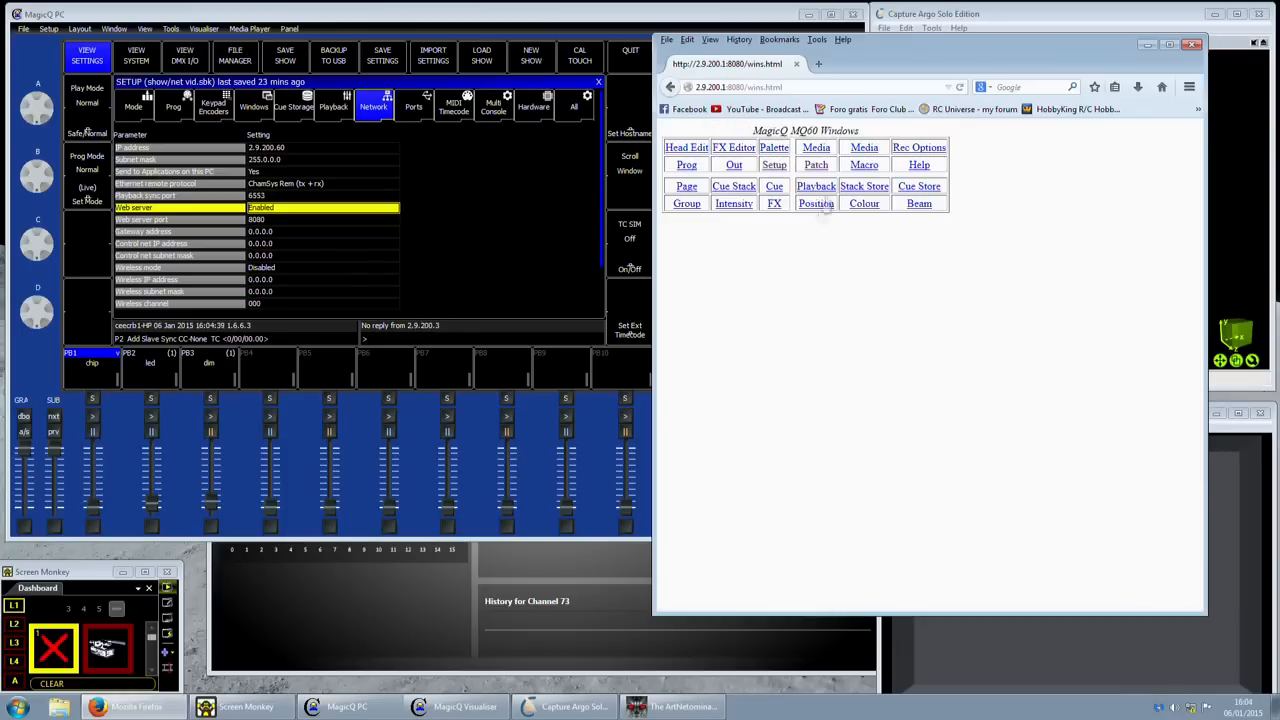
left_click(782, 168)
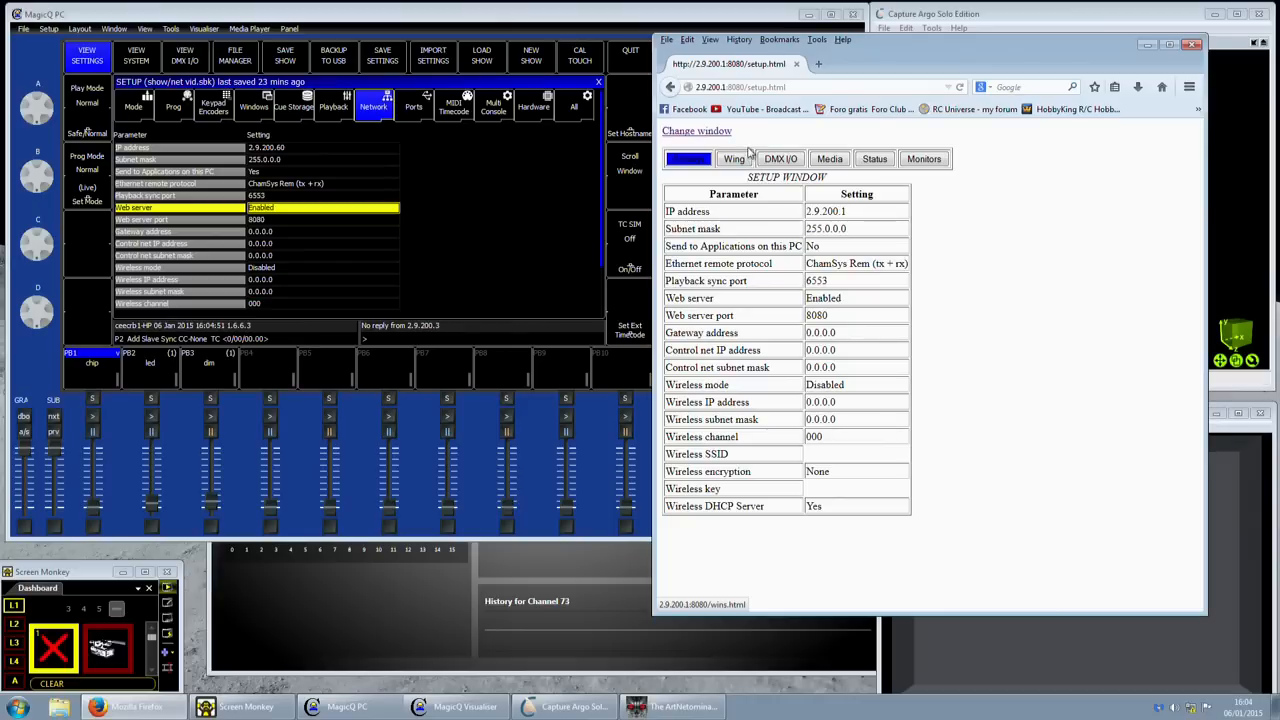
- Reopen Firefox at 2.9.200.1:8080 and go to MagicQ Windows, then the Patch page
left_click(1193, 45)
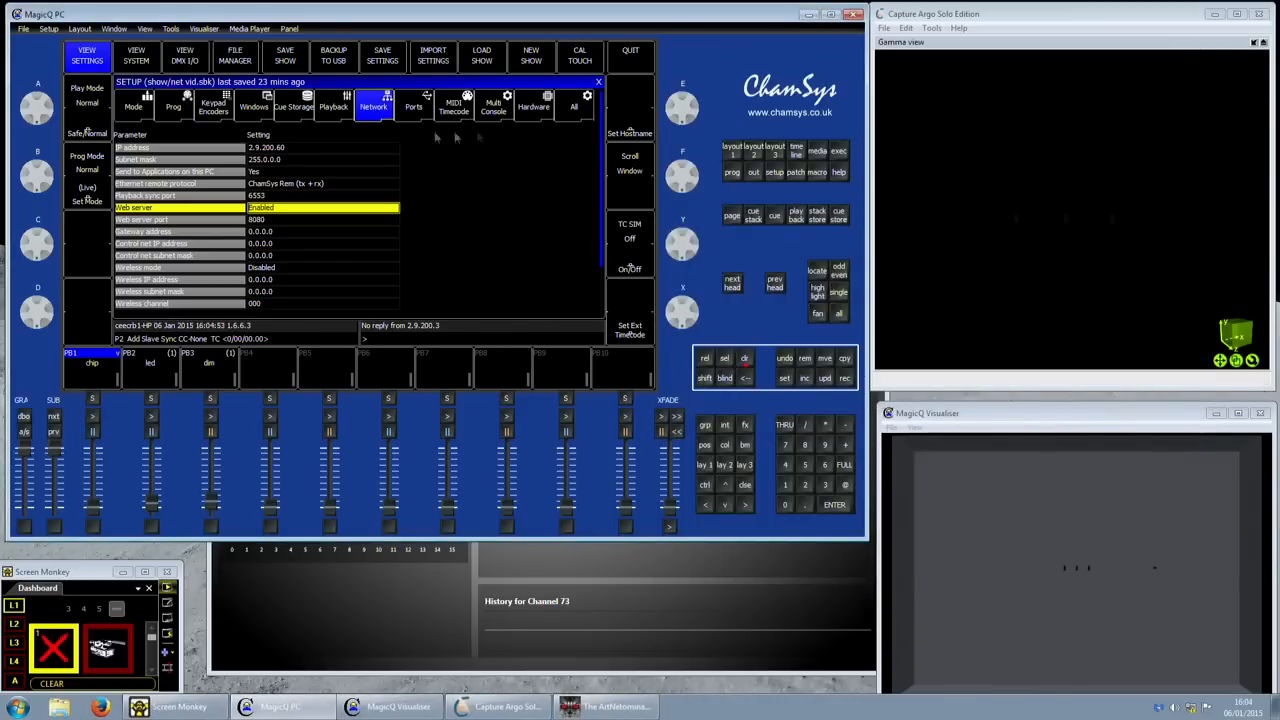
left_click(100, 707)
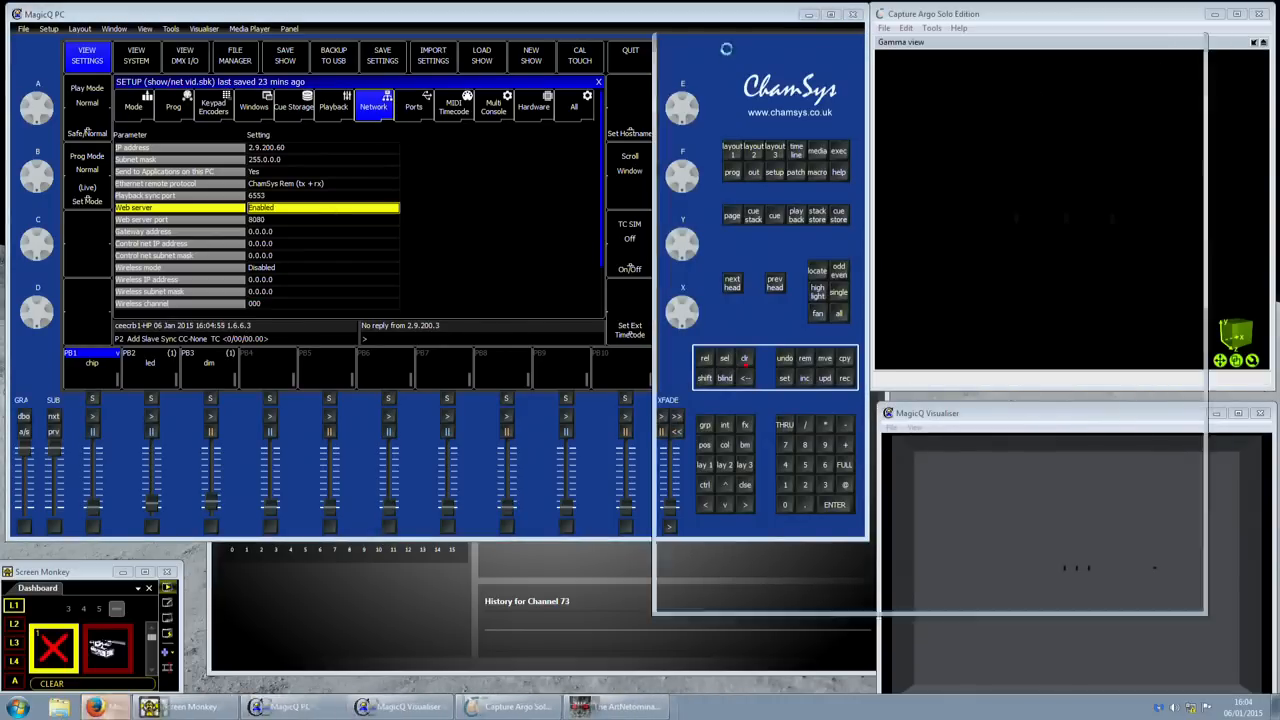
left_click(760, 86)
type("2.9.200.1/")
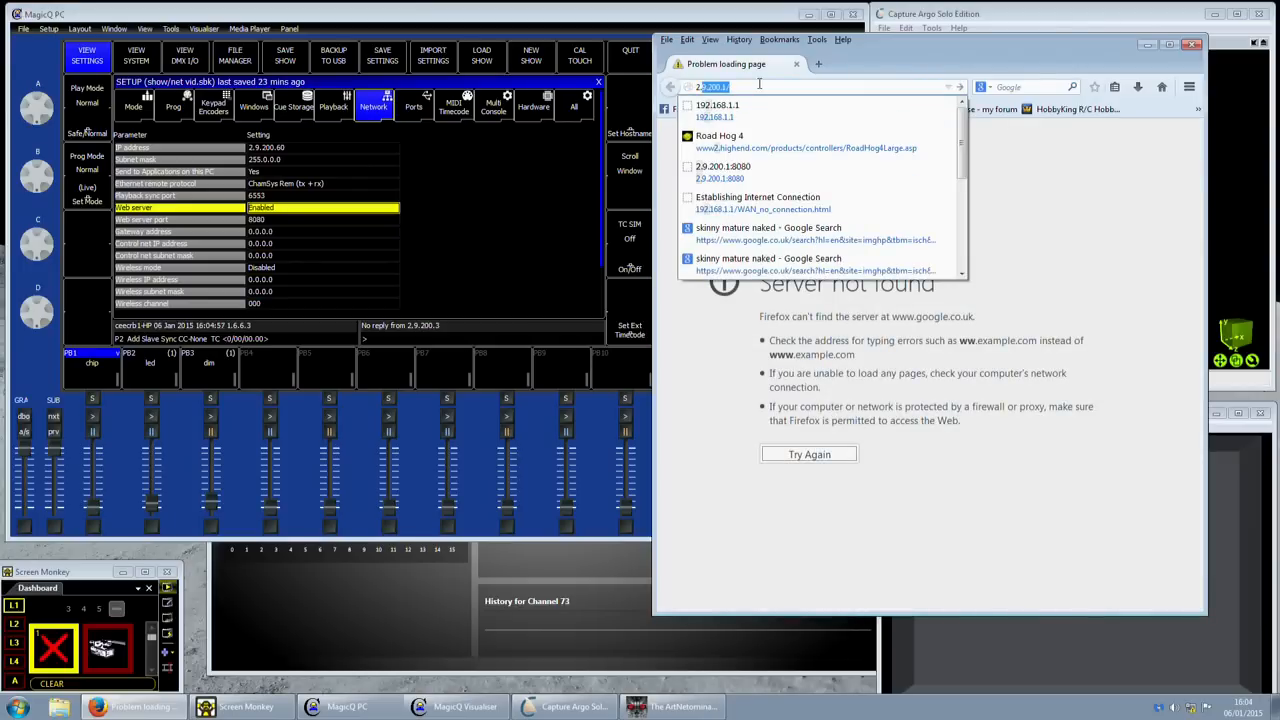
left_click(760, 84)
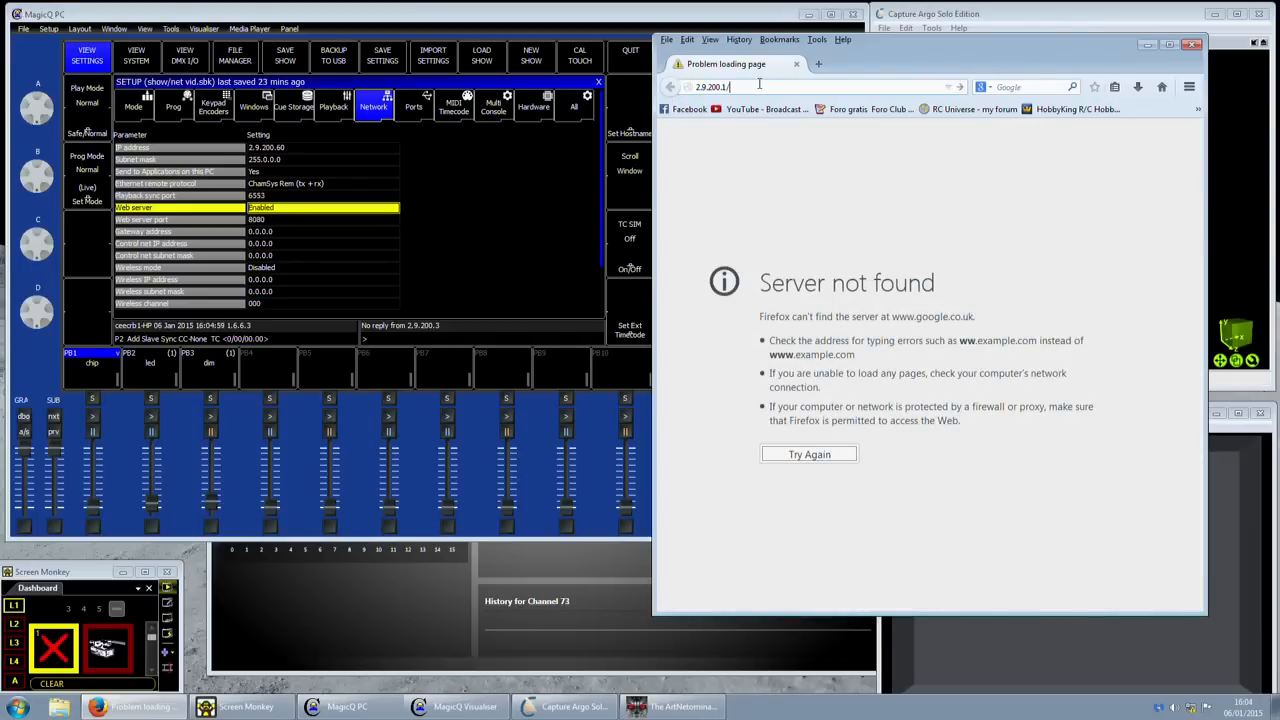
type(":8080")
key("Return")
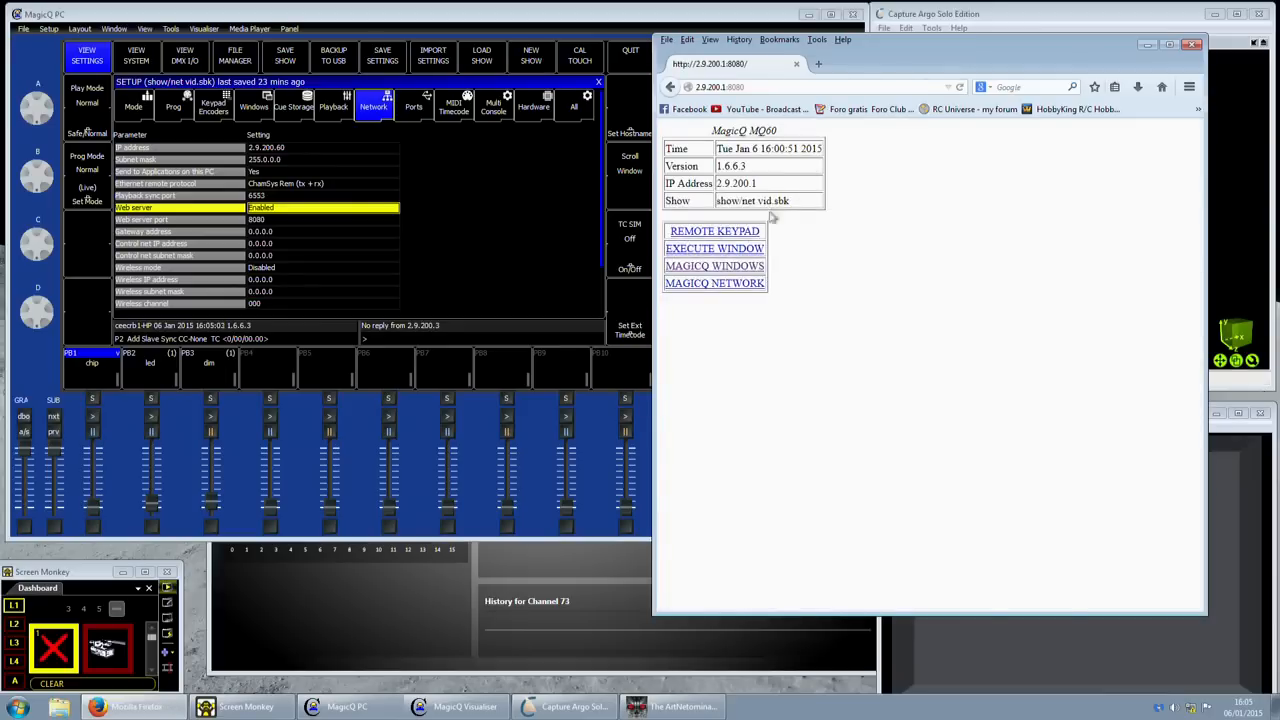
left_click(745, 266)
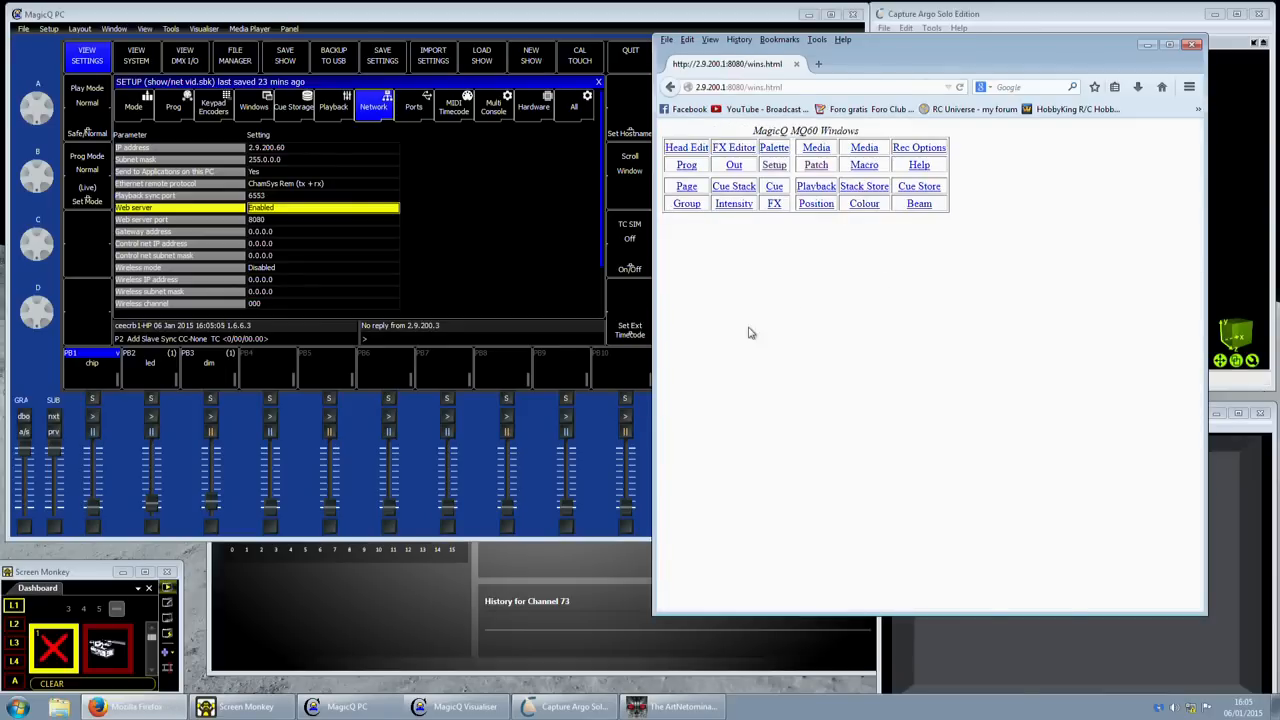
left_click(812, 167)
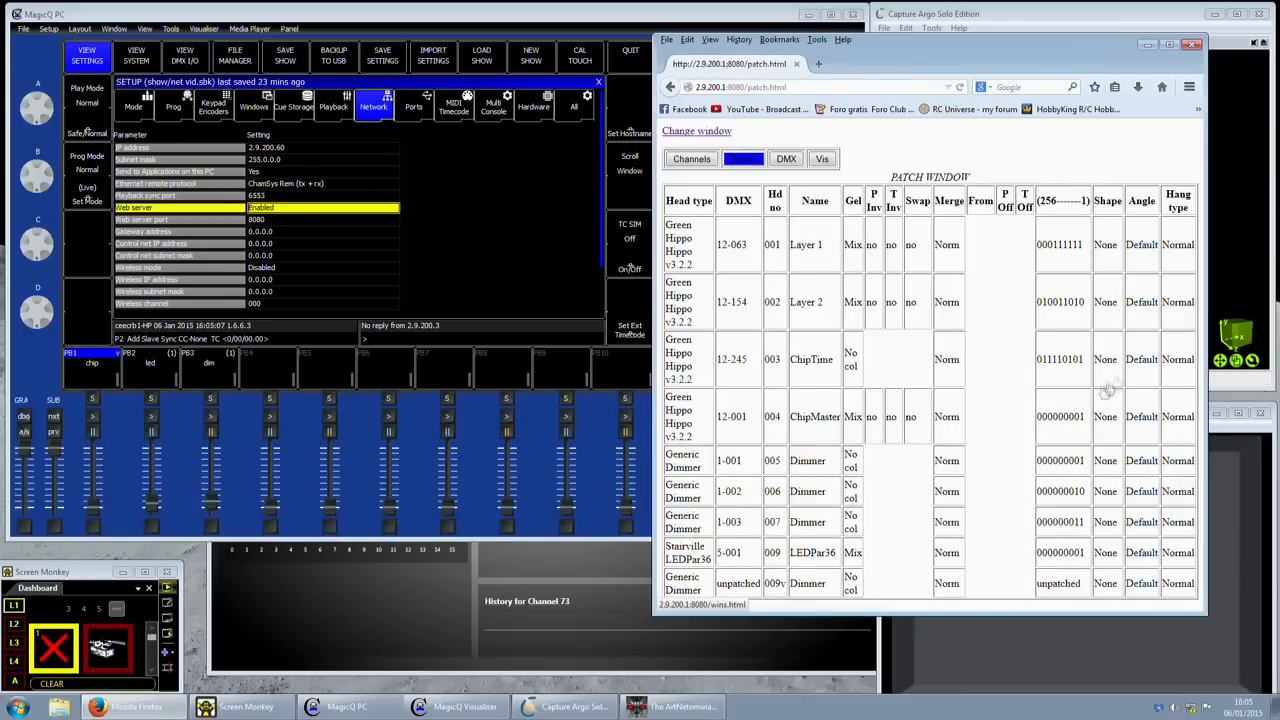
- Widen the browser to see all nine patched heads, then close Firefox
left_click_drag(658, 611, 352, 612)
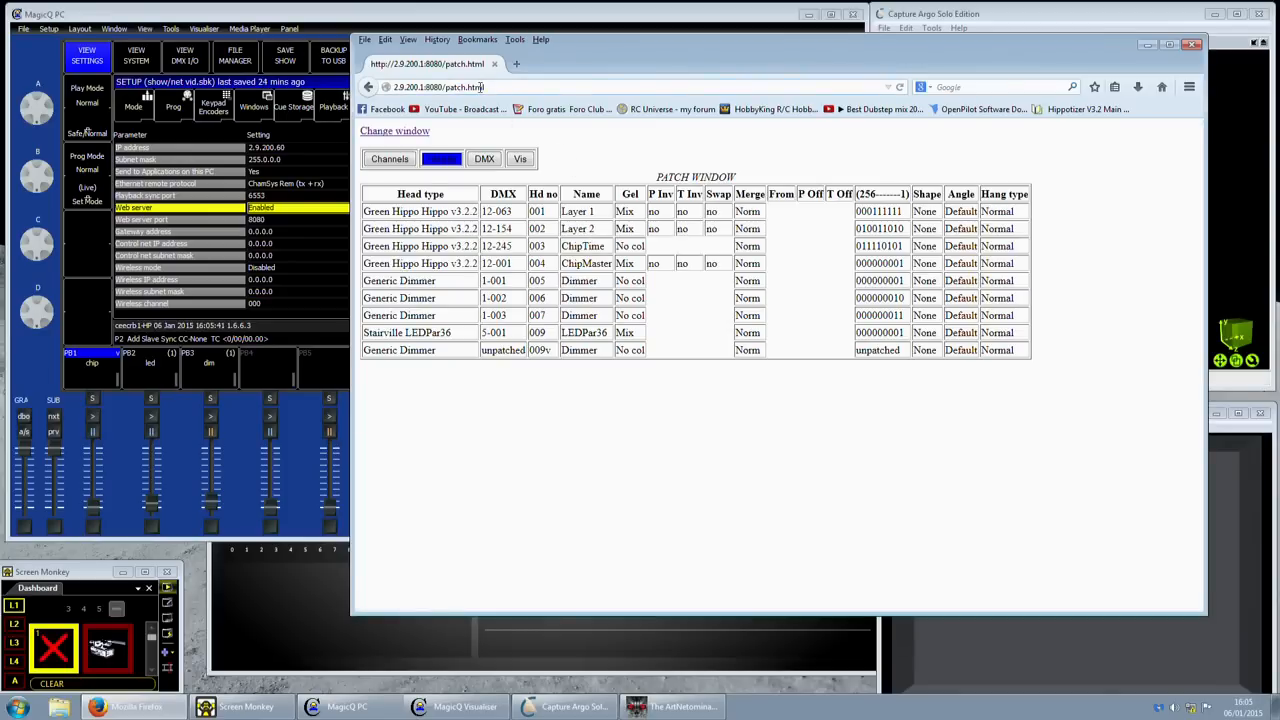
left_click(1193, 44)
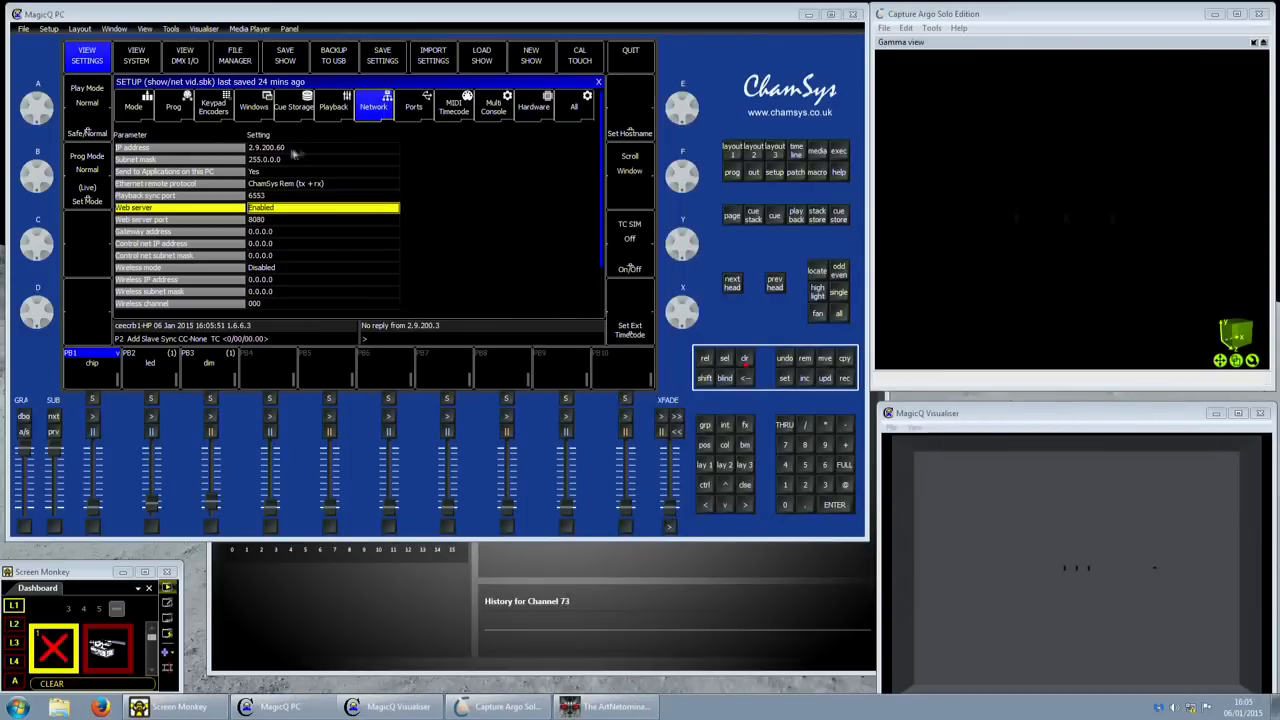
left_click(200, 150)
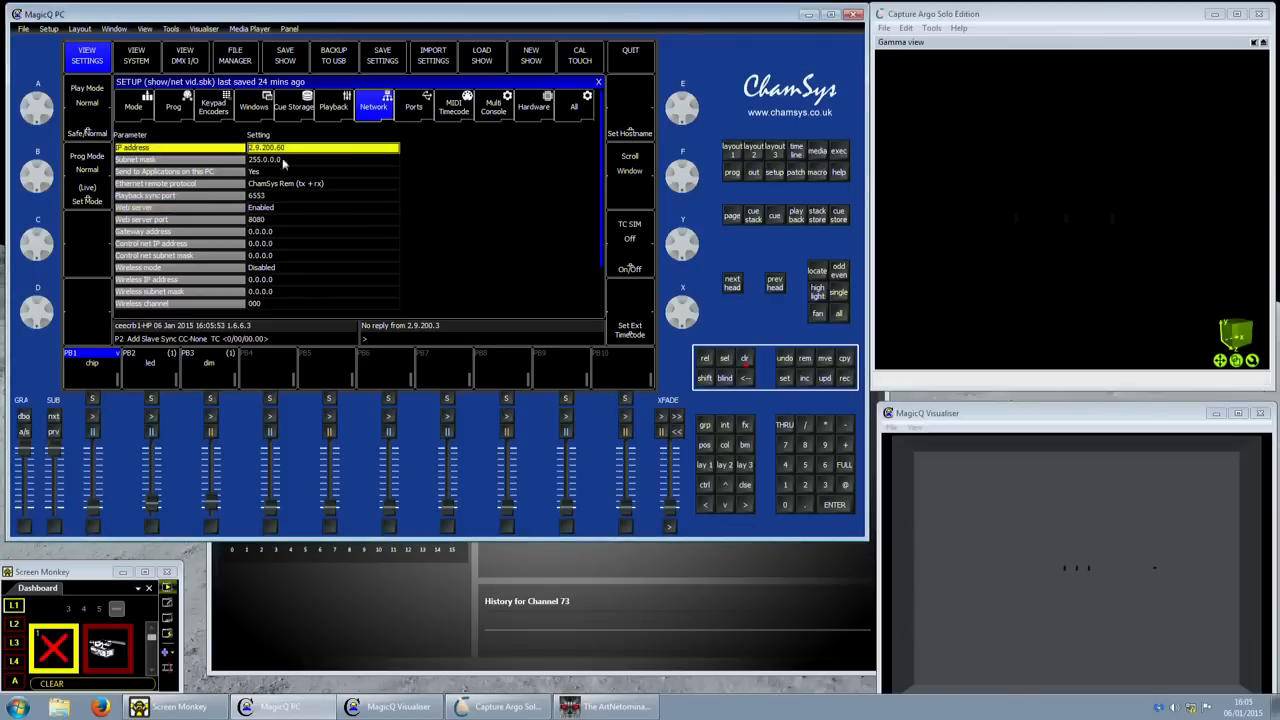
left_click(341, 176)
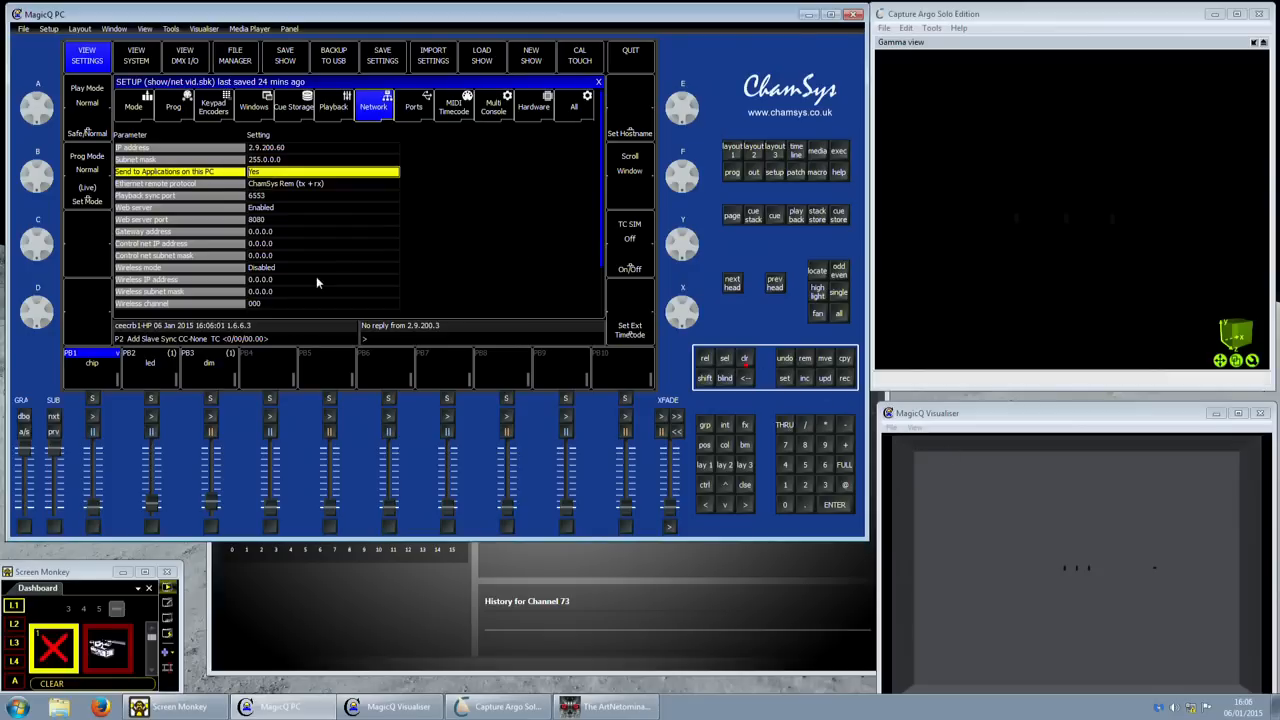
left_click(257, 185)
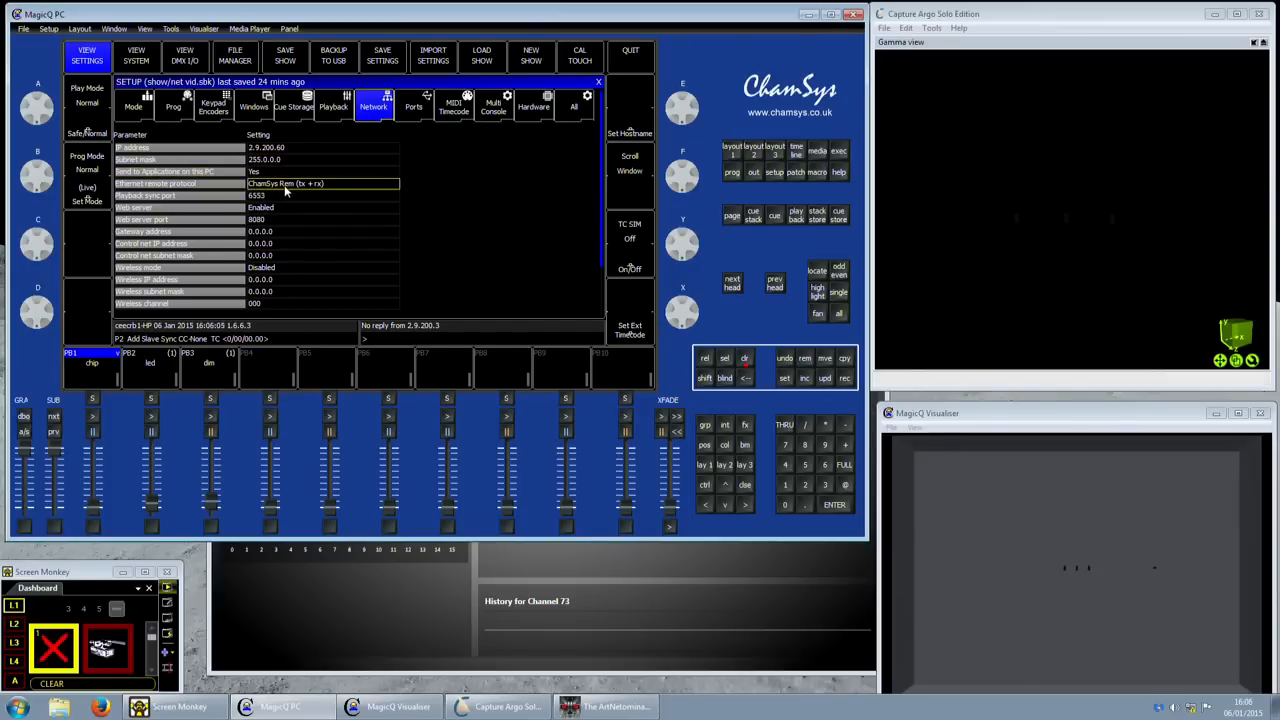
left_click(284, 185)
left_click(369, 246)
left_click(487, 114)
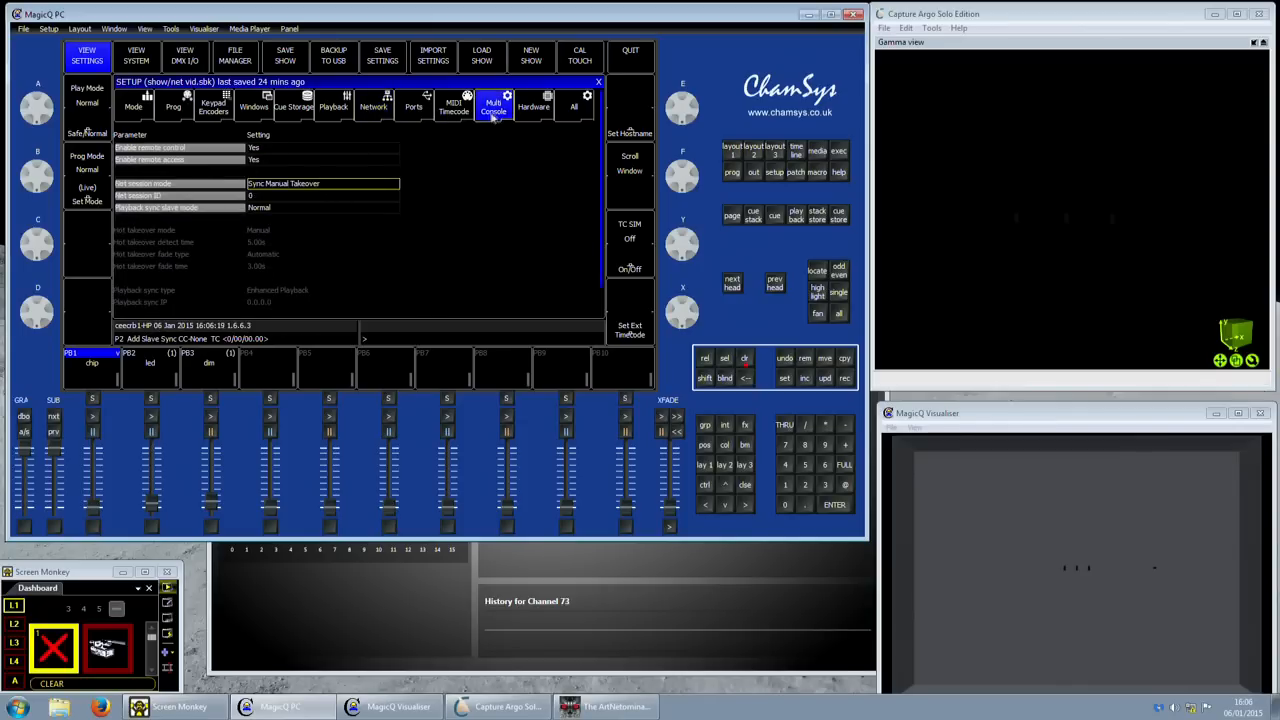
left_click_drag(281, 157, 285, 147)
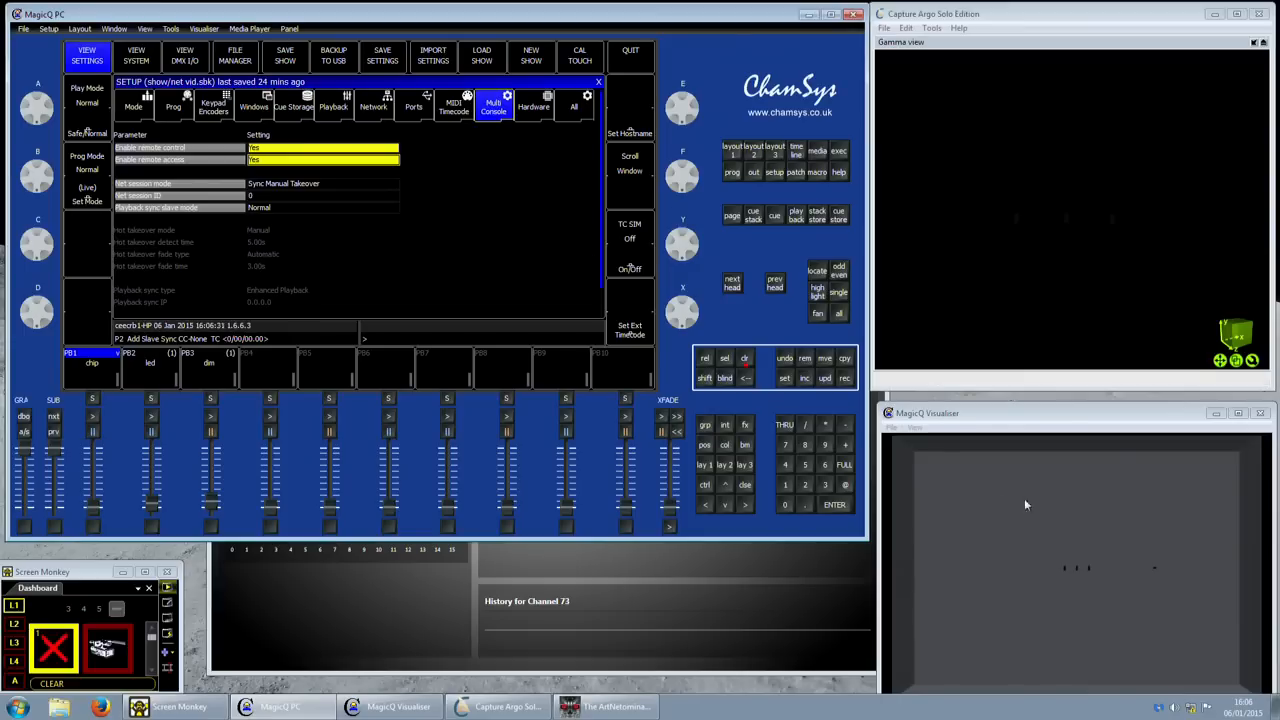
left_click(383, 108)
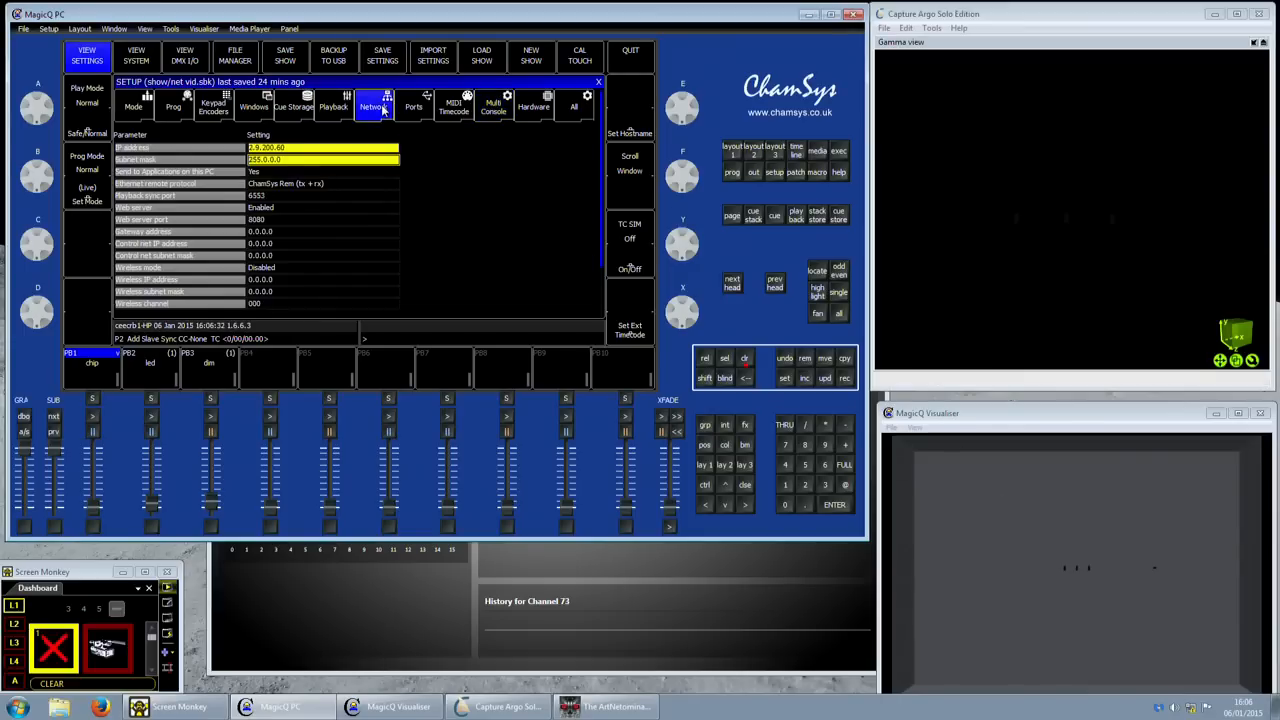
left_click(316, 188)
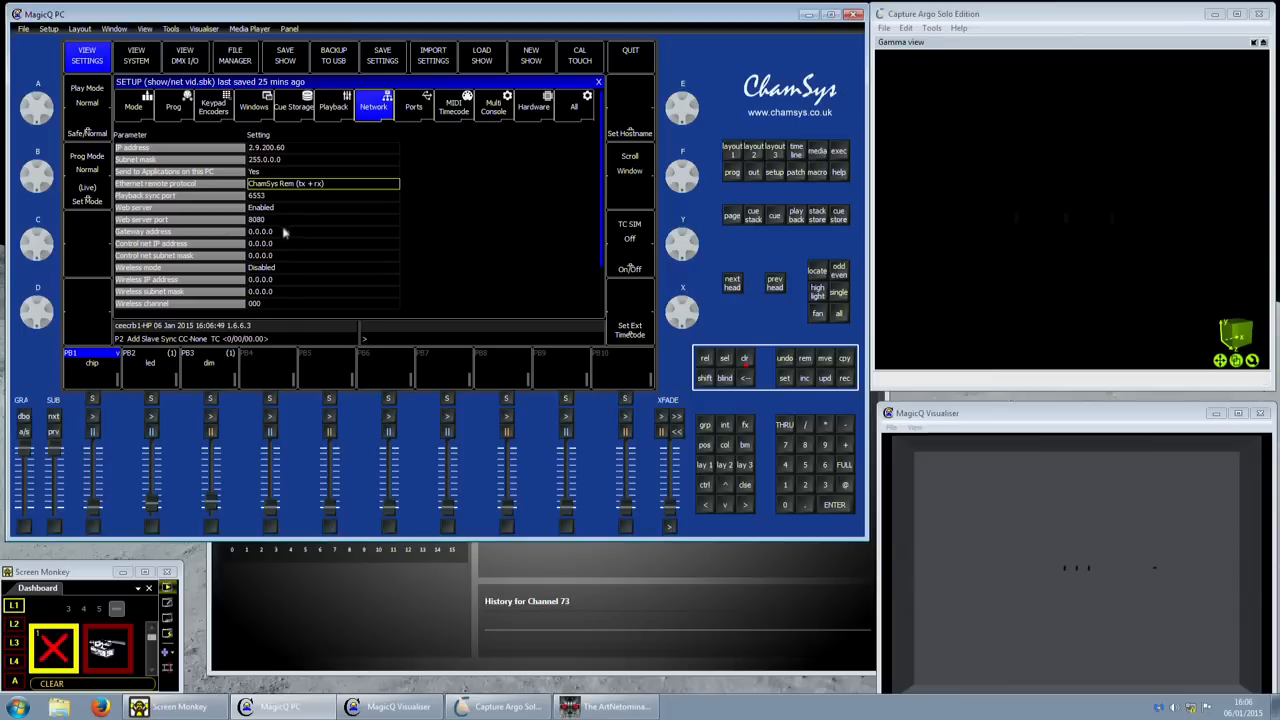
left_click_drag(276, 232, 280, 292)
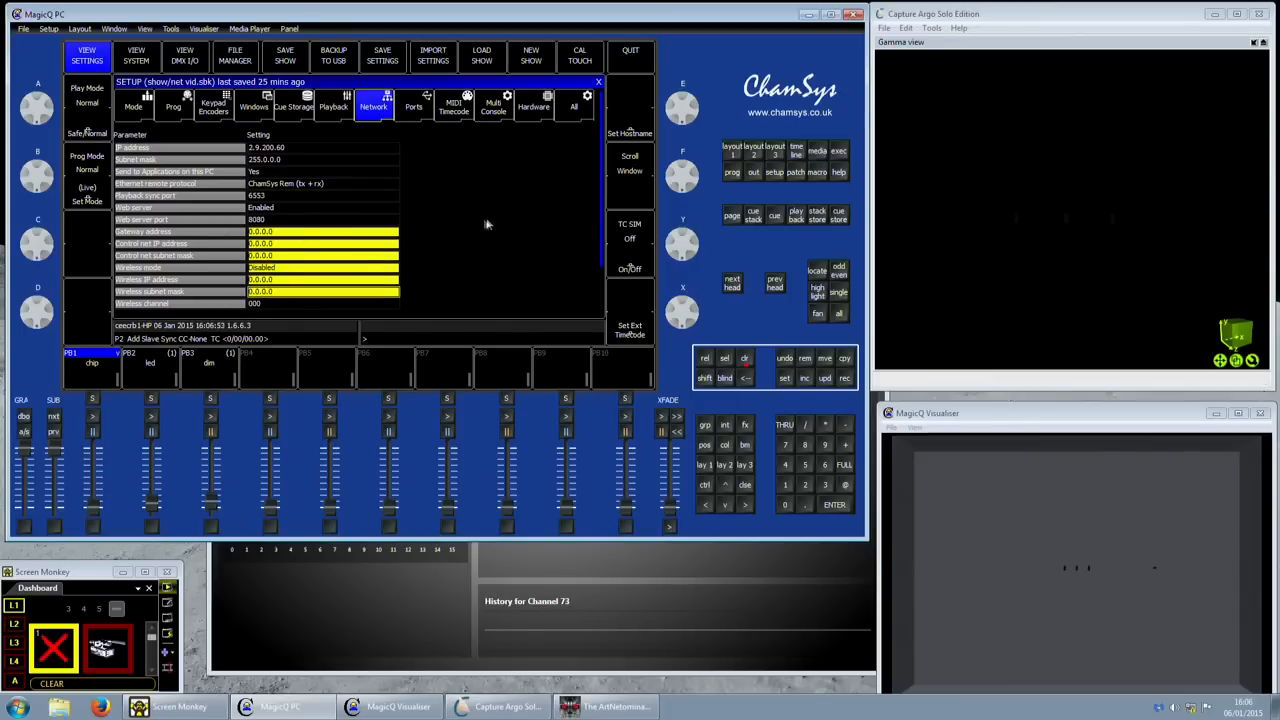
left_click(337, 233)
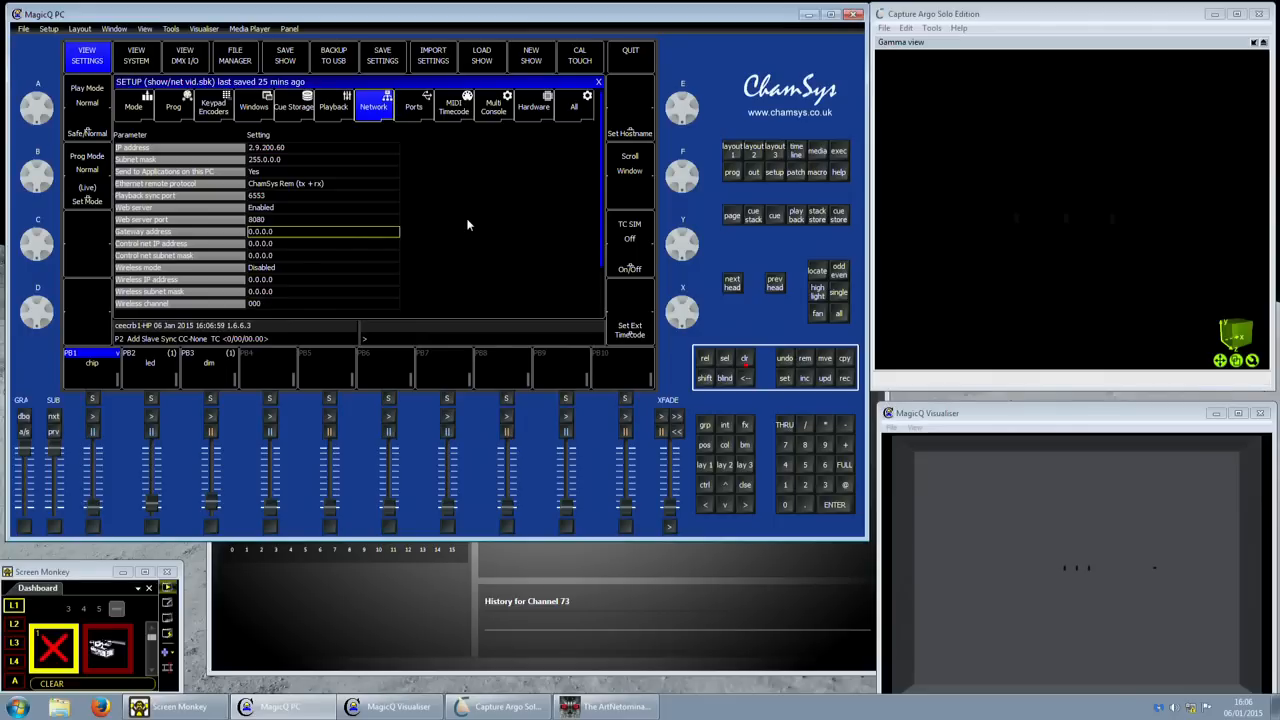
left_click_drag(182, 564, 197, 541)
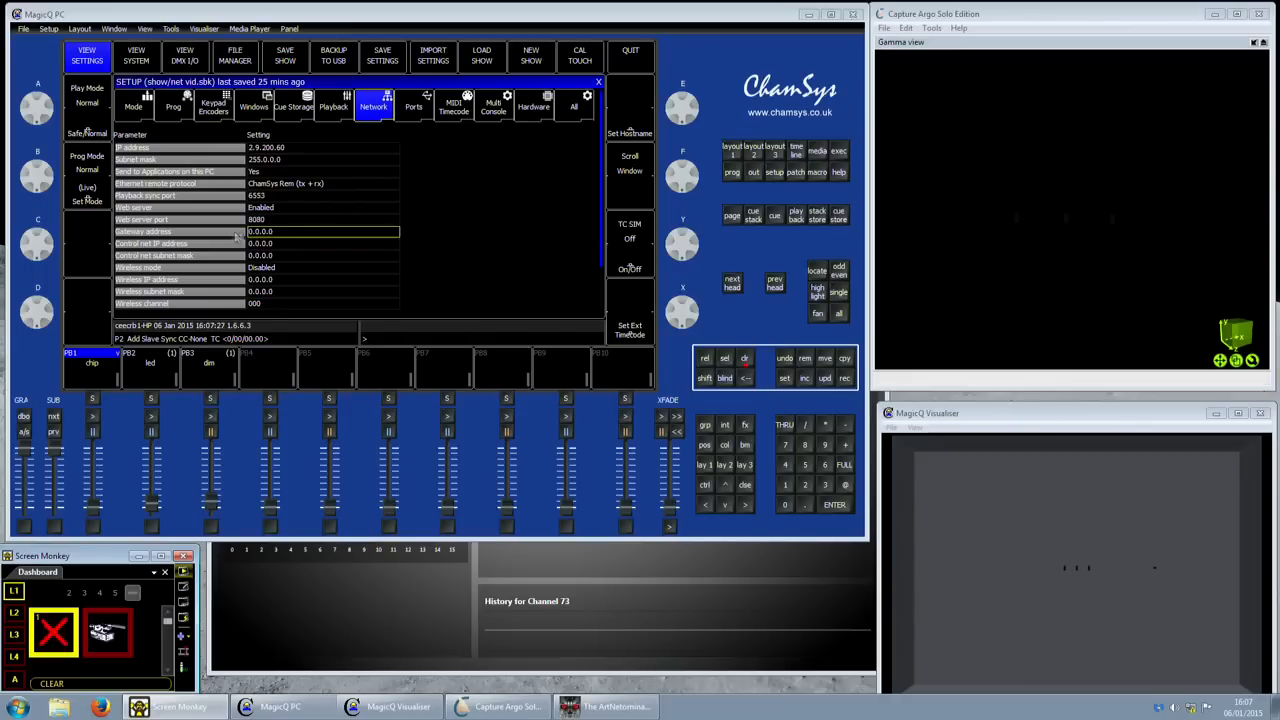
left_click(187, 234)
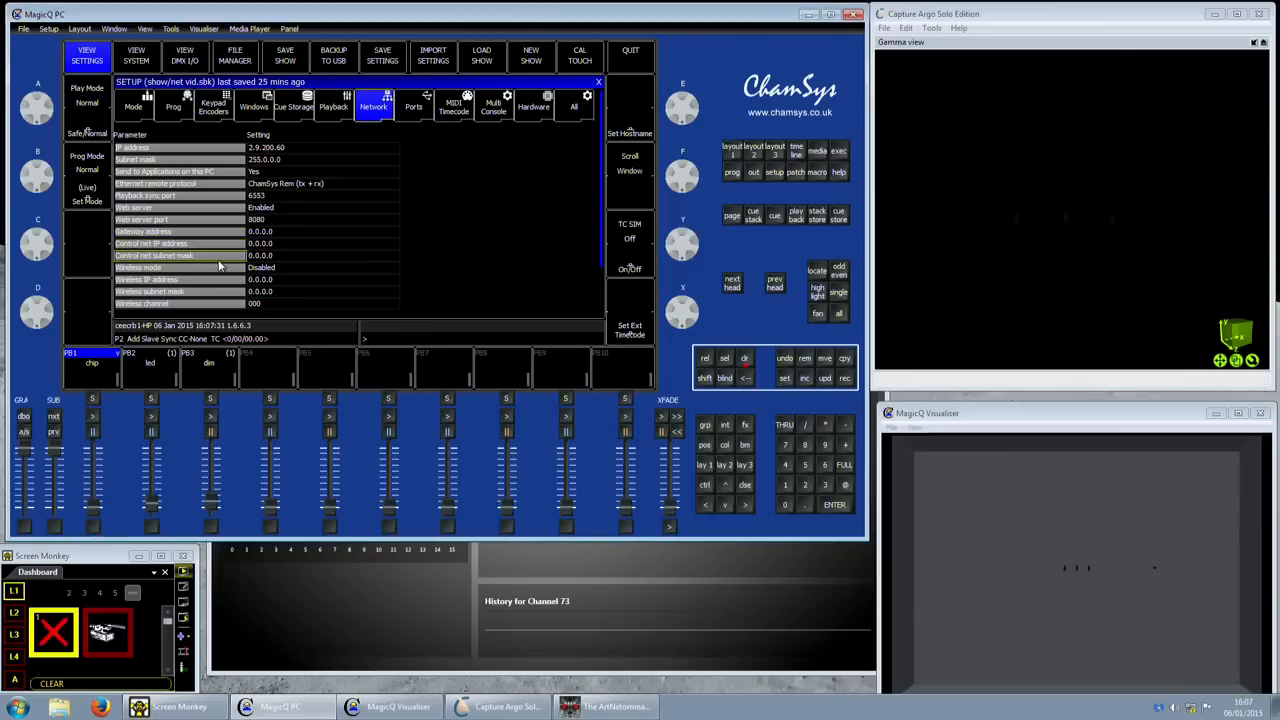
left_click_drag(244, 256, 196, 236)
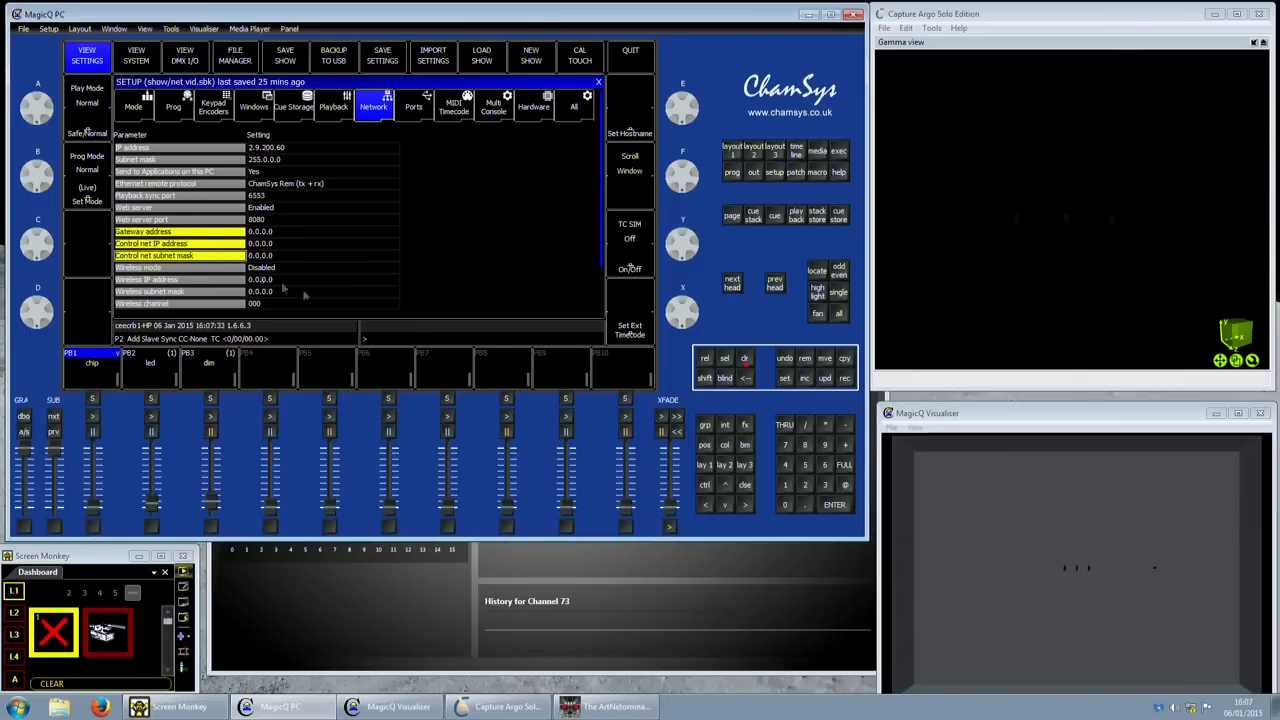
left_click(174, 270)
left_click_drag(172, 270, 188, 304)
scroll(268, 304, "down", 3)
scroll(265, 304, "down", 1)
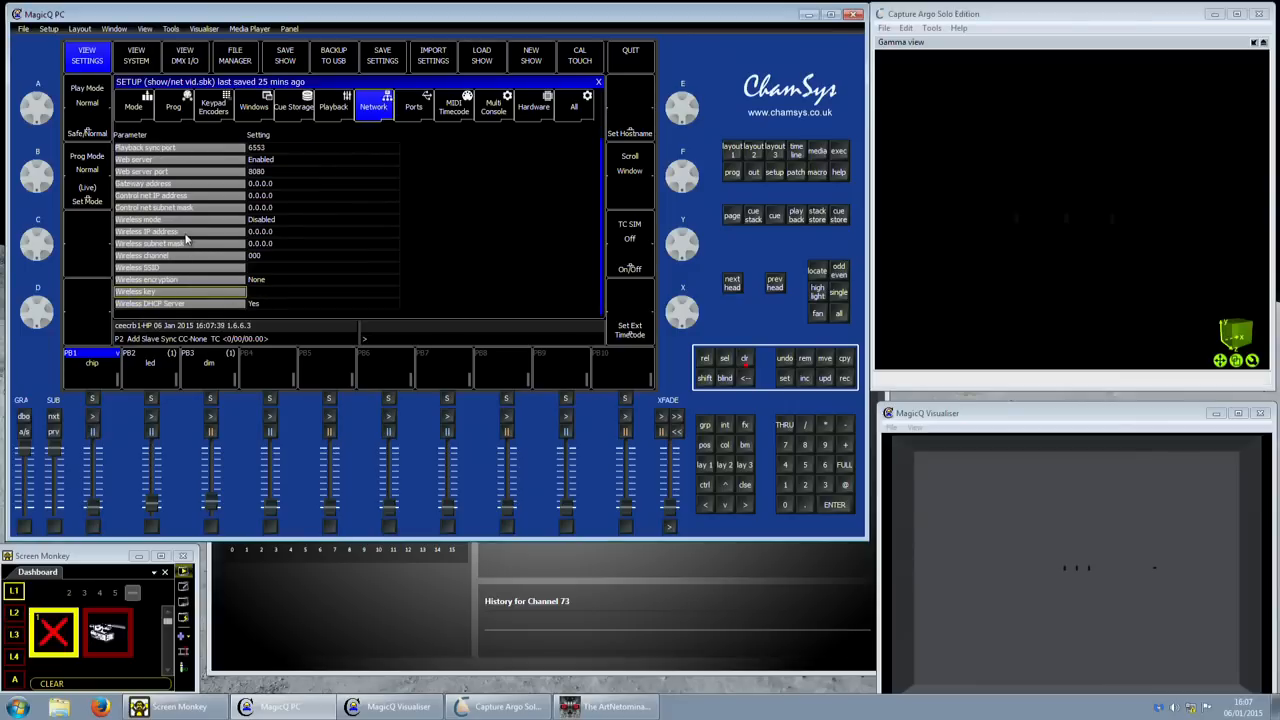
left_click_drag(190, 220, 200, 305)
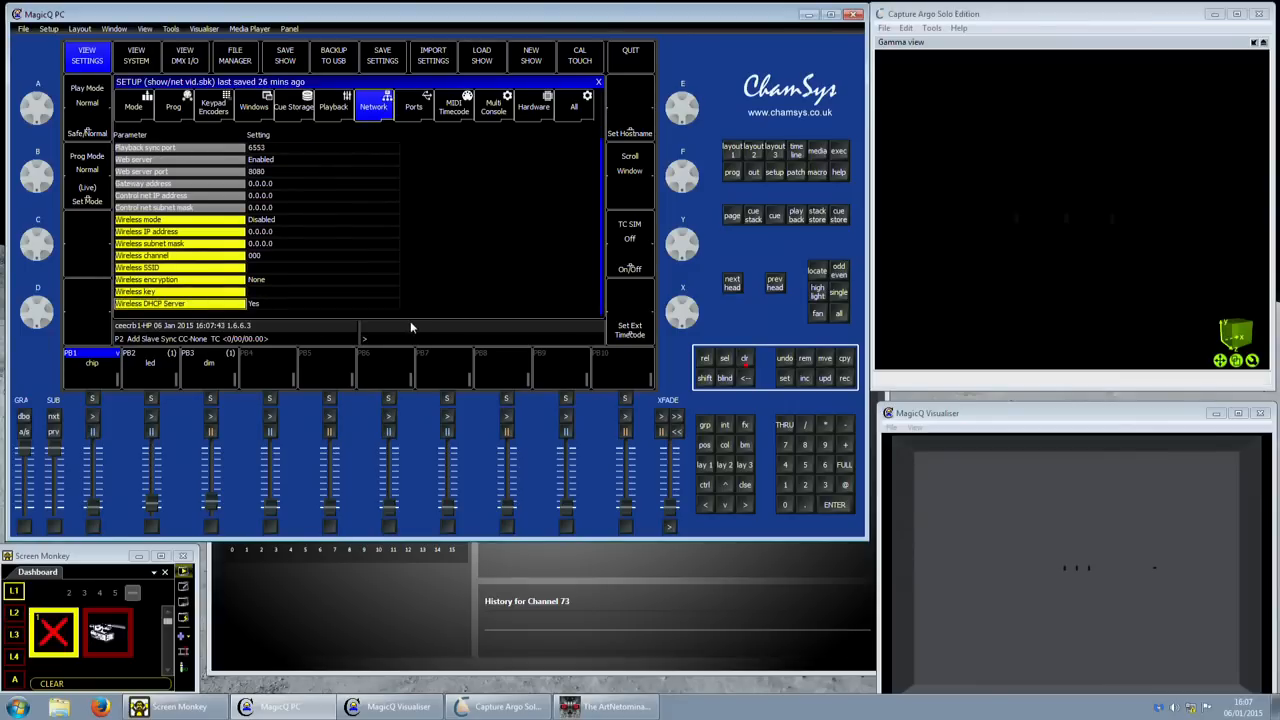
left_click(211, 233)
scroll(211, 233, "up", 2)
scroll(211, 237, "up", 4)
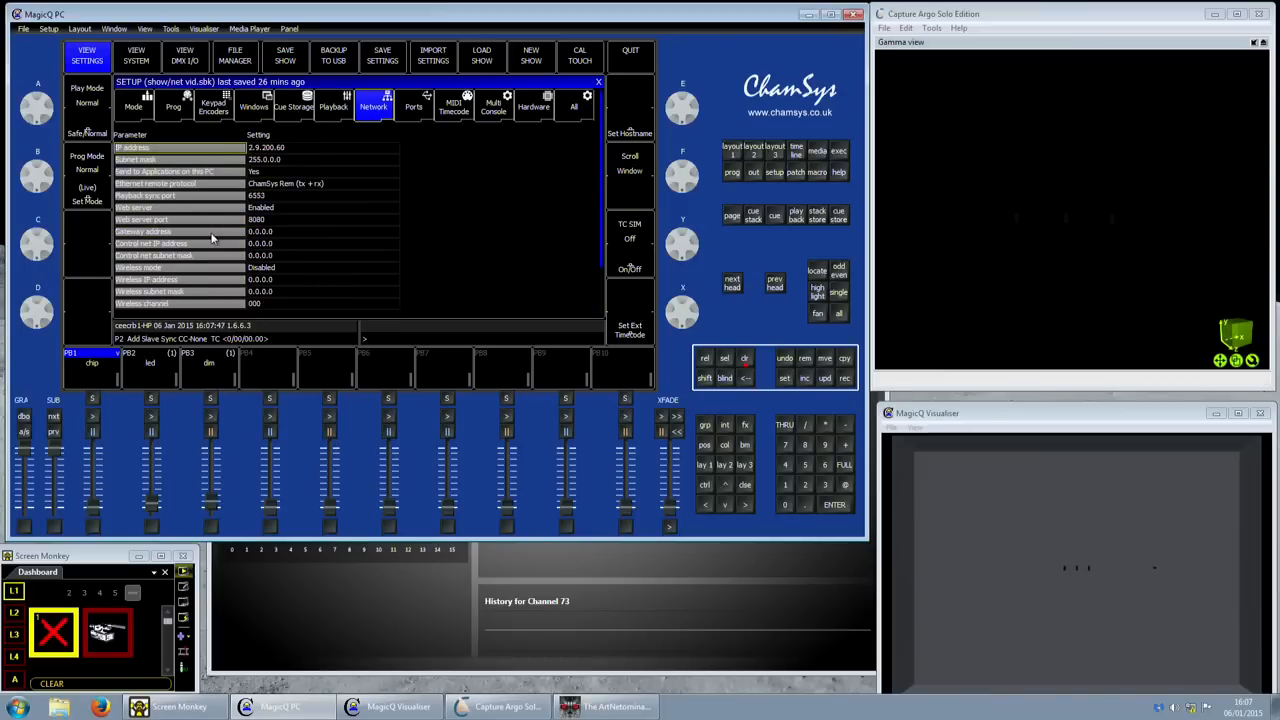
left_click_drag(218, 152, 262, 162)
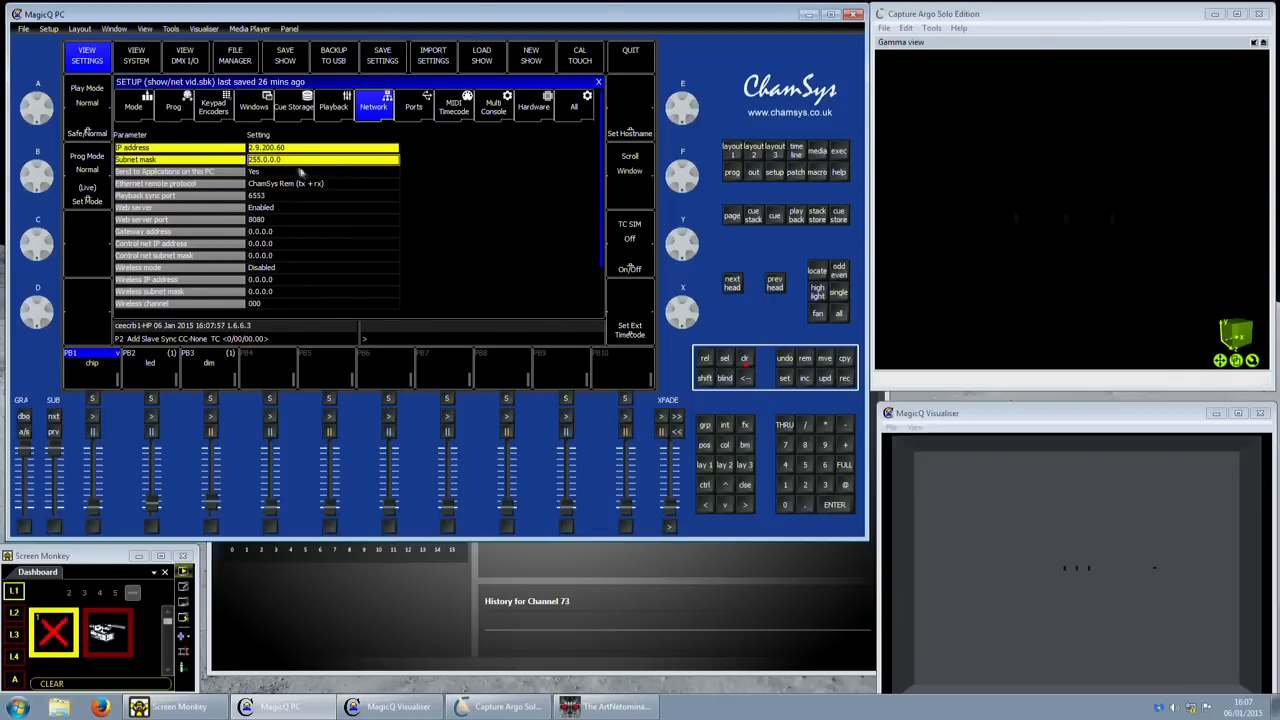
left_click(264, 149)
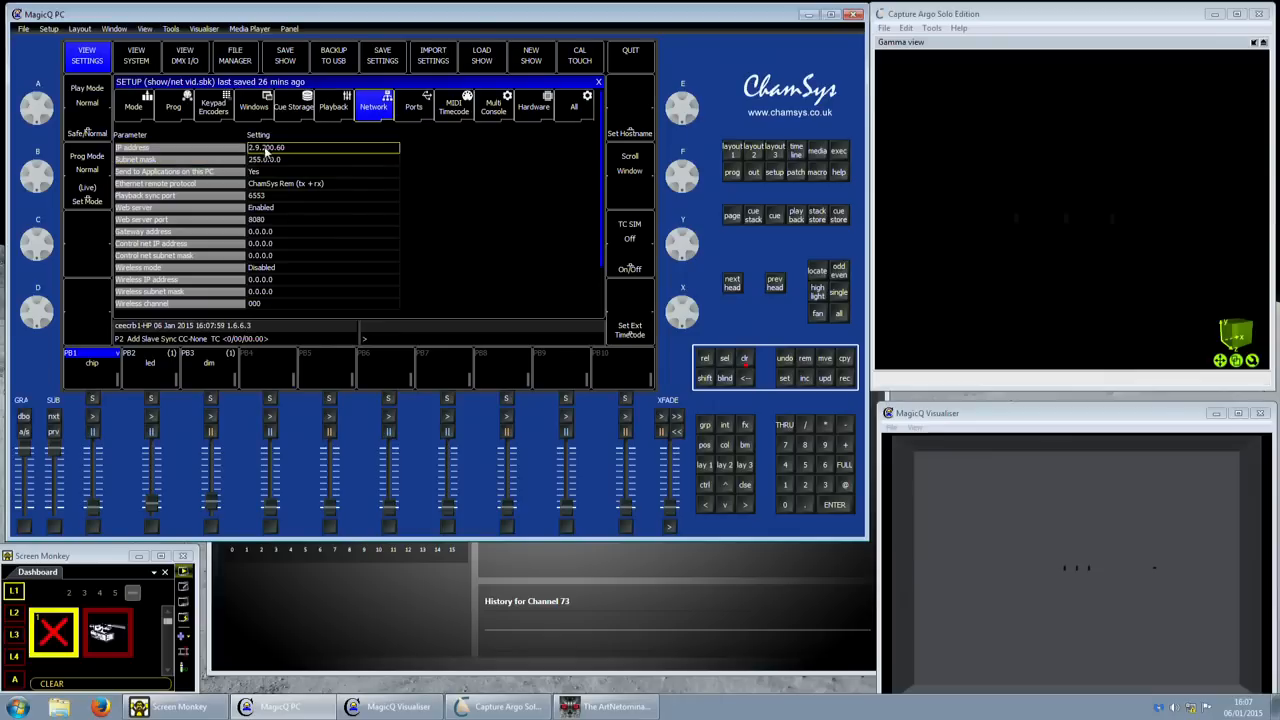
right_click(1182, 710)
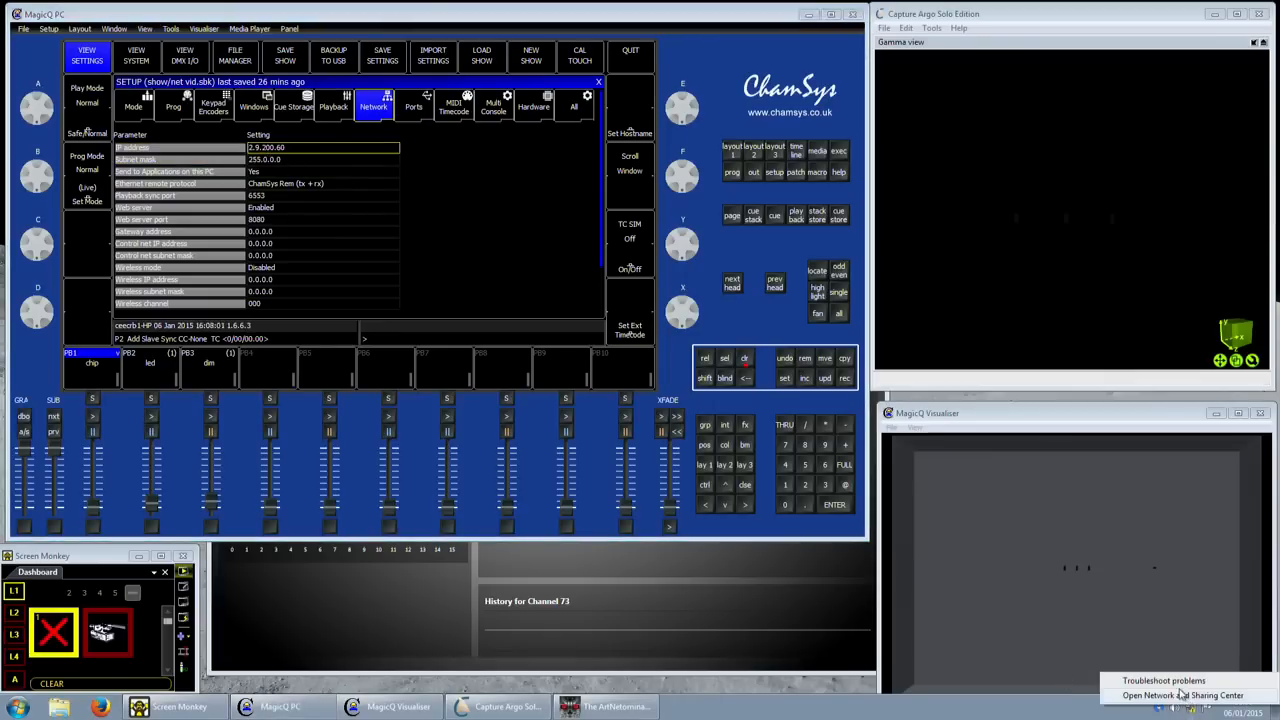
left_click(1182, 695)
left_click(640, 350)
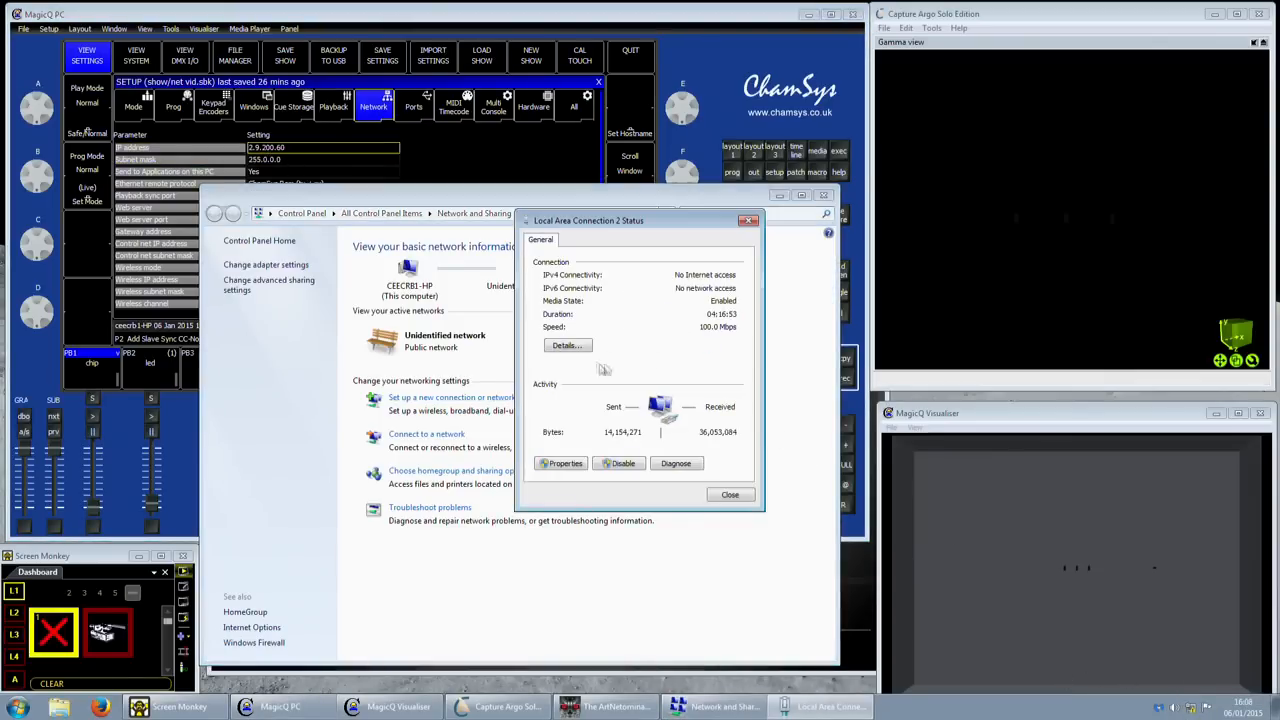
left_click(561, 463)
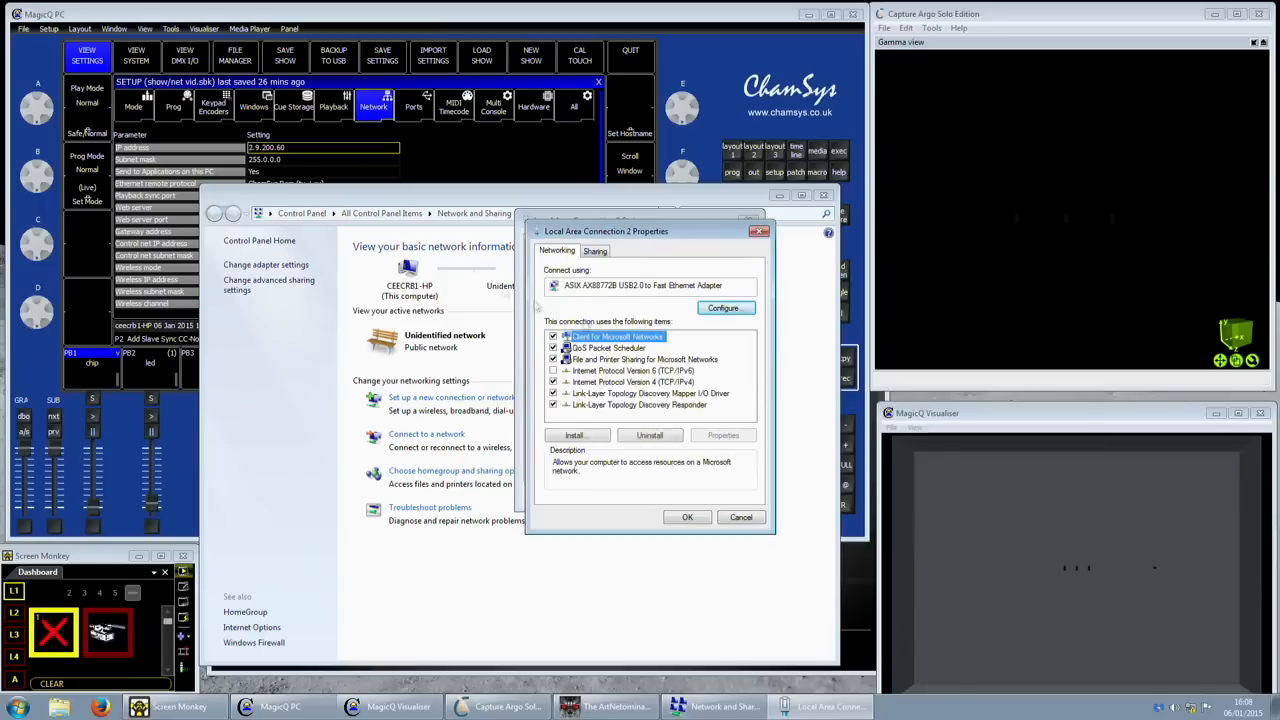
left_click(730, 517)
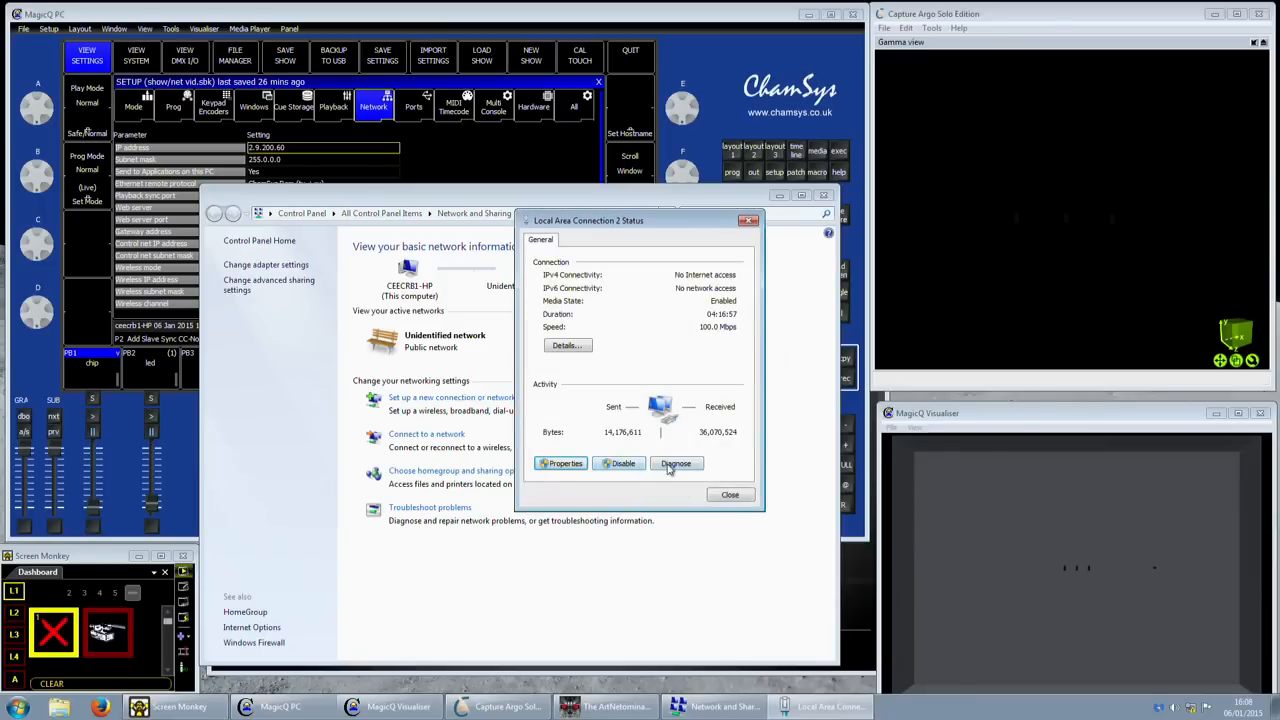
left_click(730, 494)
left_click(823, 195)
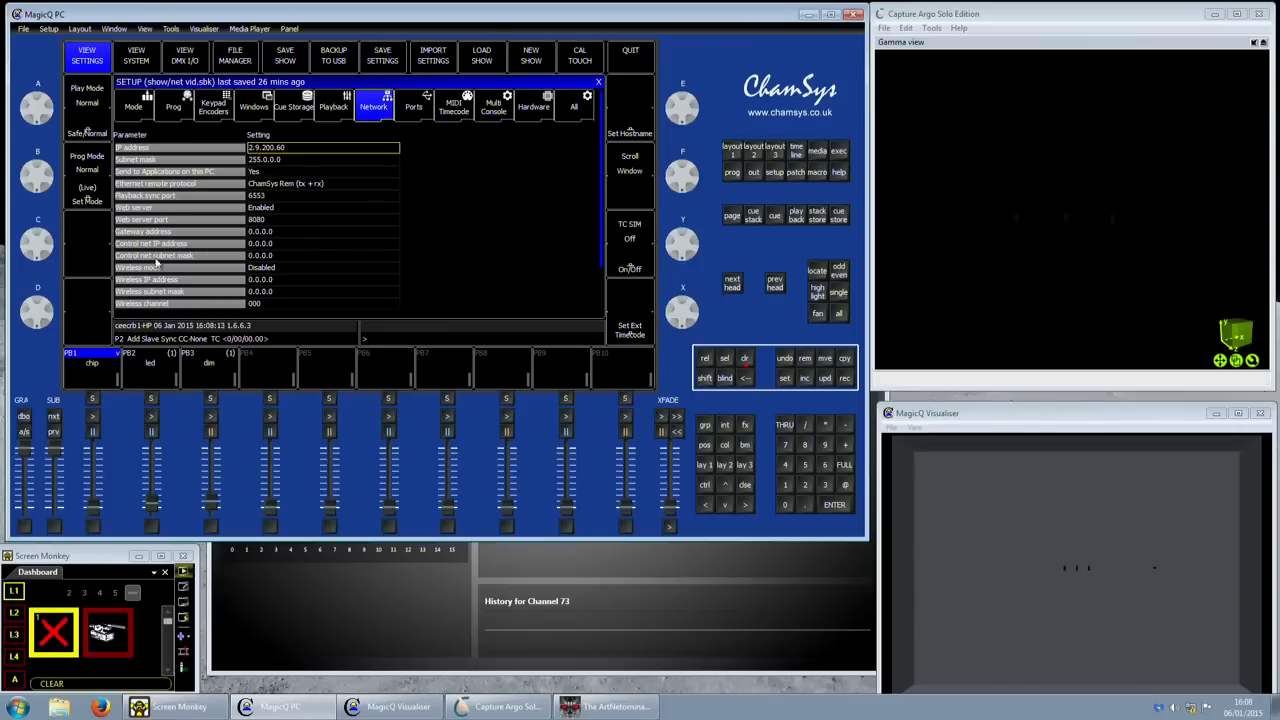
- Choose Set Hostname in Network setup and dismiss the on-screen keyboard
left_click(640, 130)
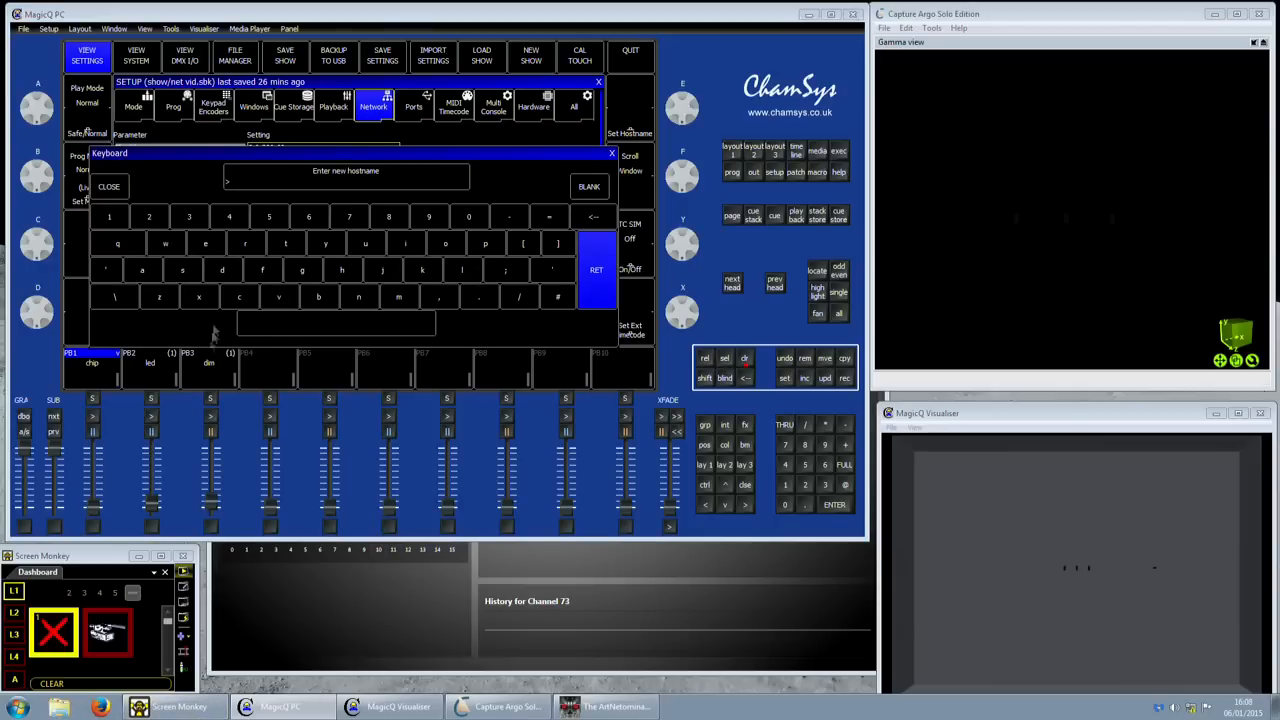
left_click(118, 190)
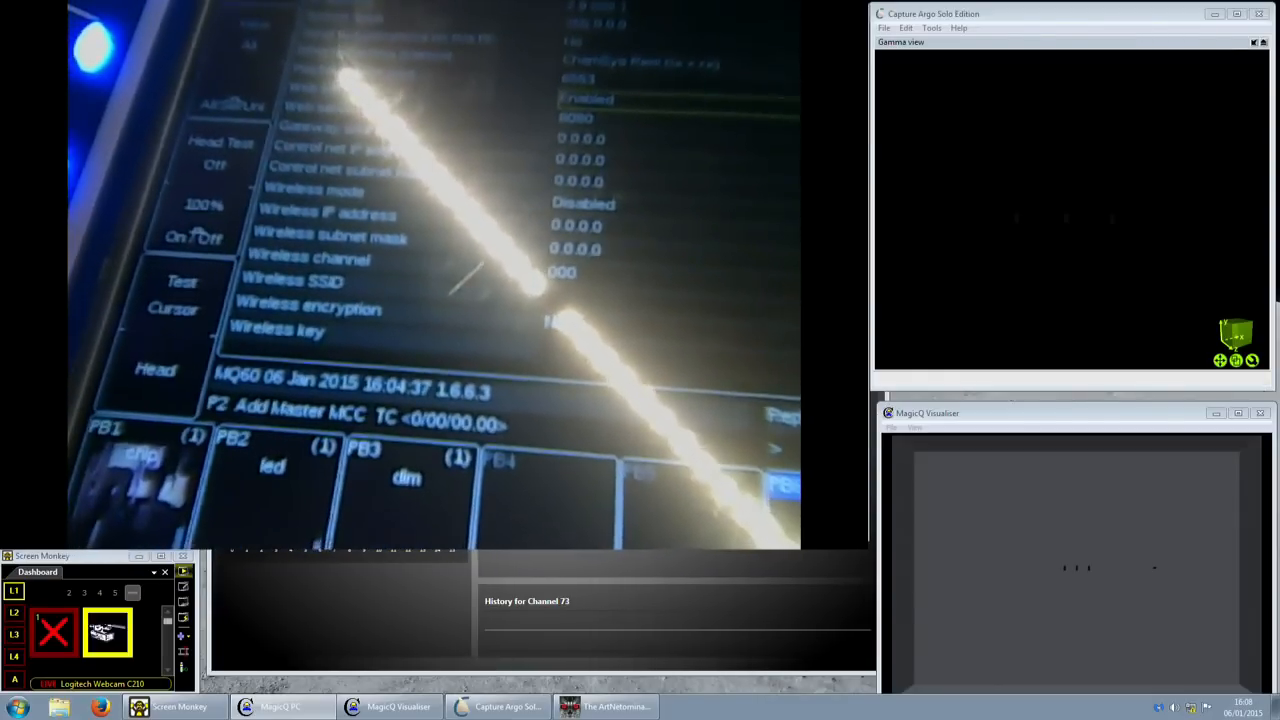
- Switch Screen Monkey to the Clear clip with hotkey 1 and resize the MagicQ PC window
key("1")
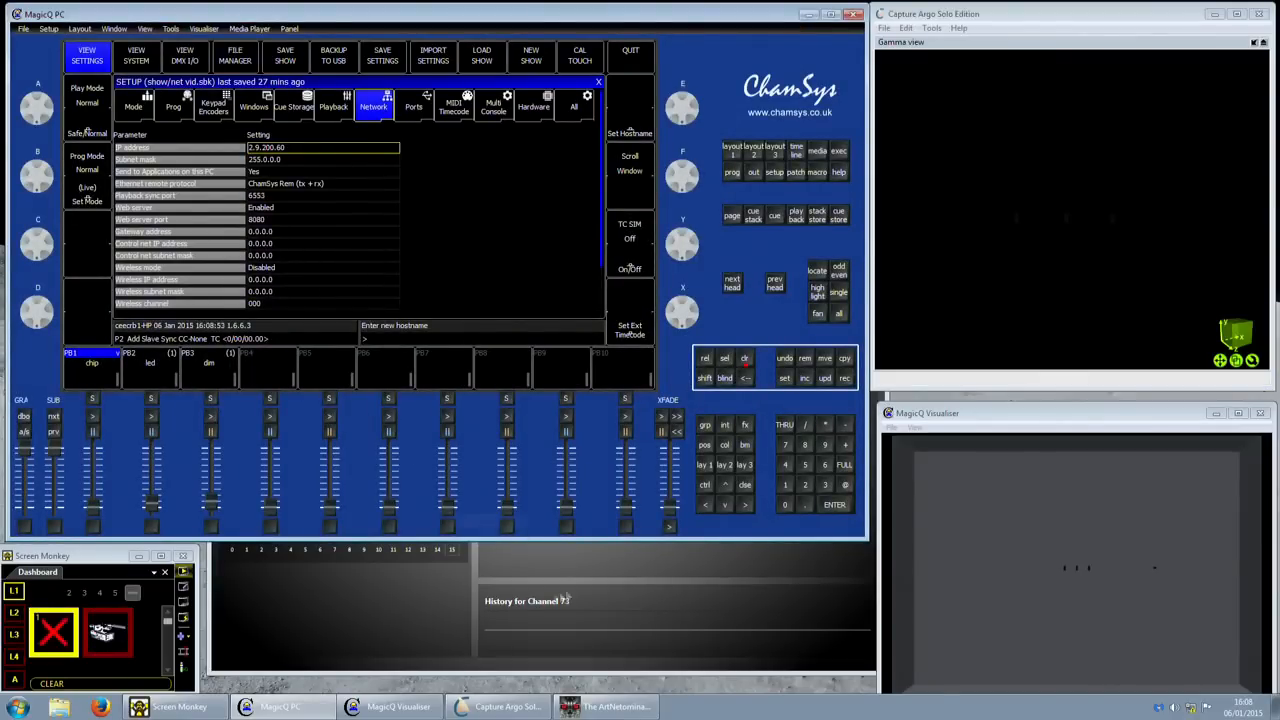
mouse_move(10, 7)
left_mouse_down()
mouse_move(19, 42)
mouse_move(12, 8)
left_mouse_up()
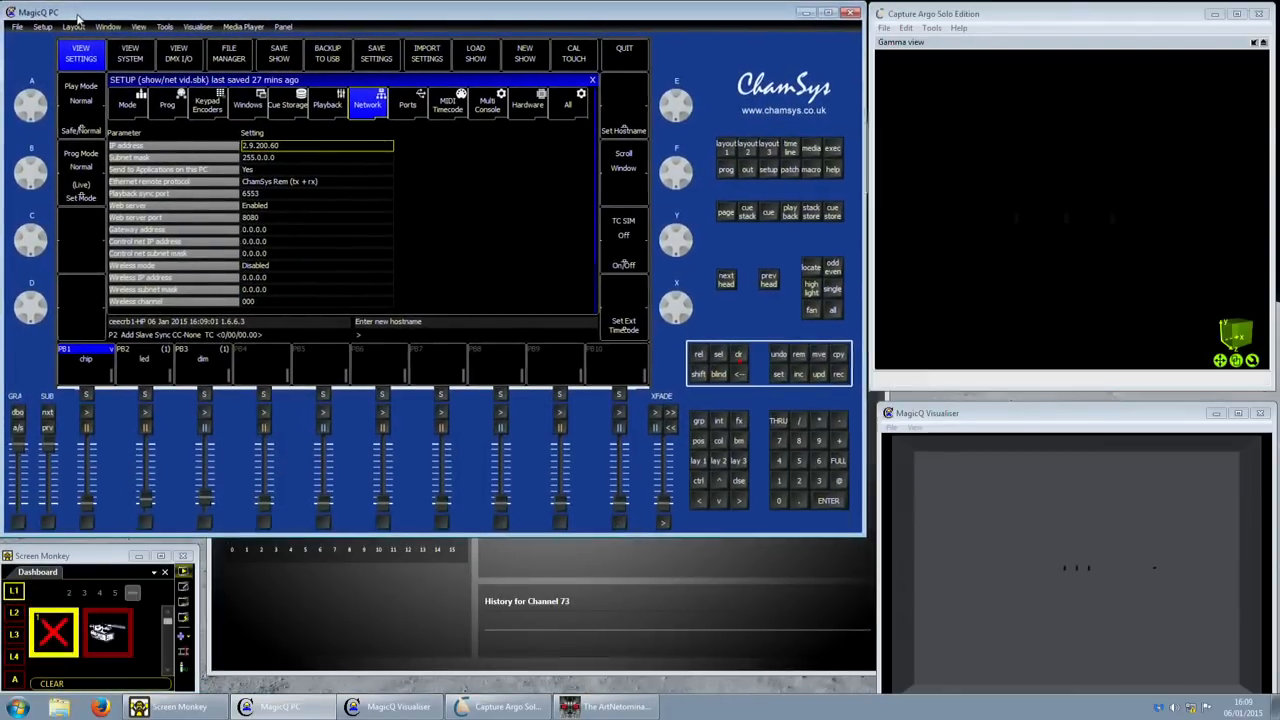